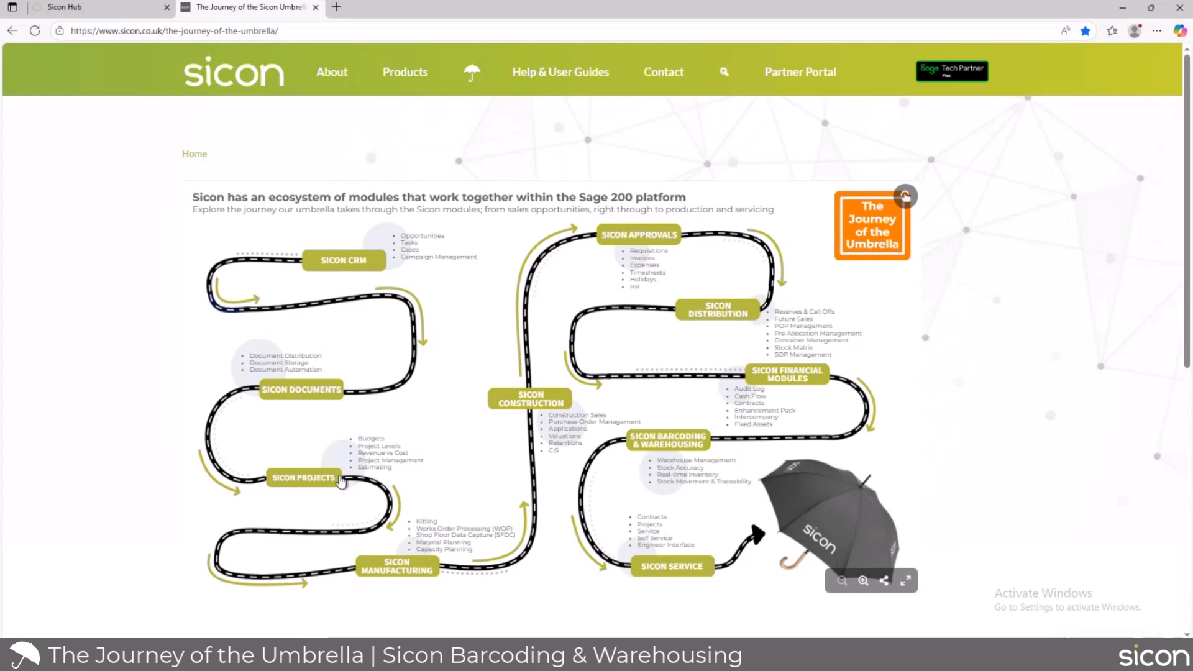
Choose Sicon Barcoding & Warehousing on the umbrella journey map and, in Sage 200, list the Barcoding and Warehousing module's functions.
click(662, 442)
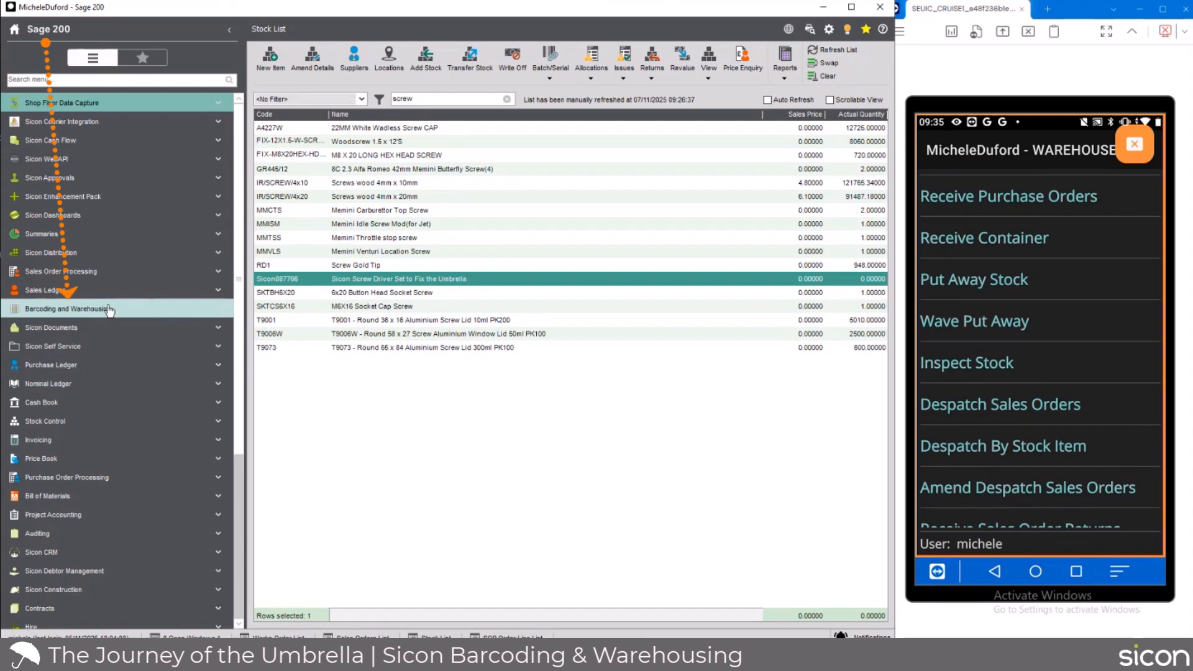
click(164, 309)
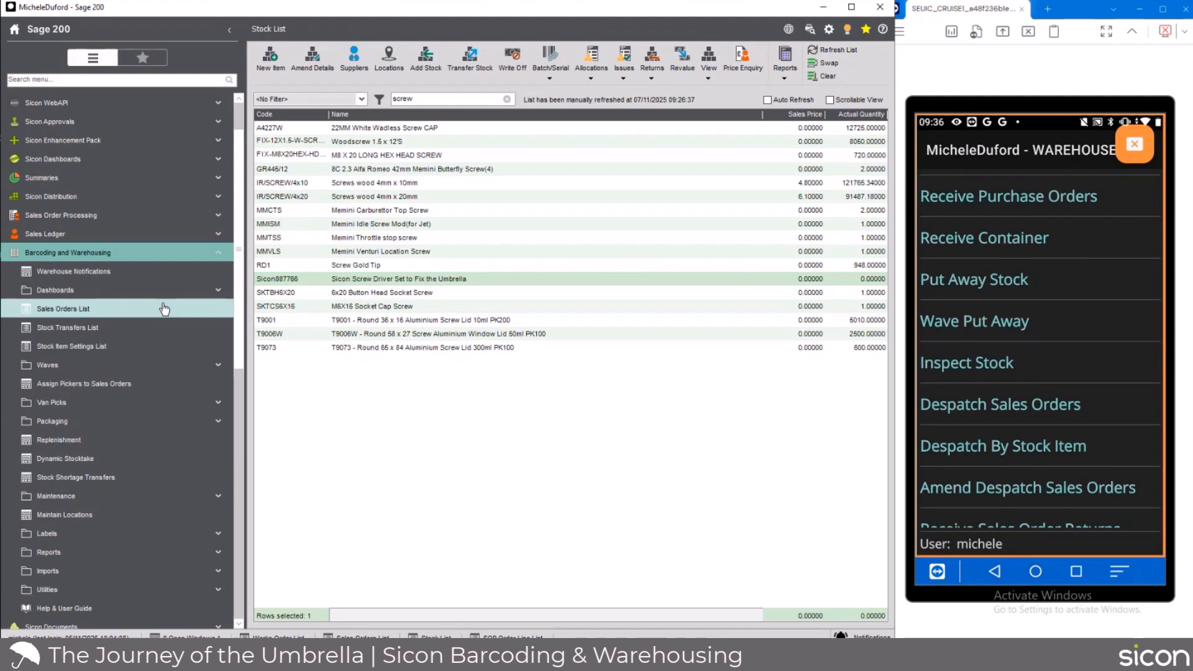
Open the details of the Sicon Screw Driver Set to Fix the Umbrella and review its warehouse locations and linked document types.
click(434, 281)
click(326, 68)
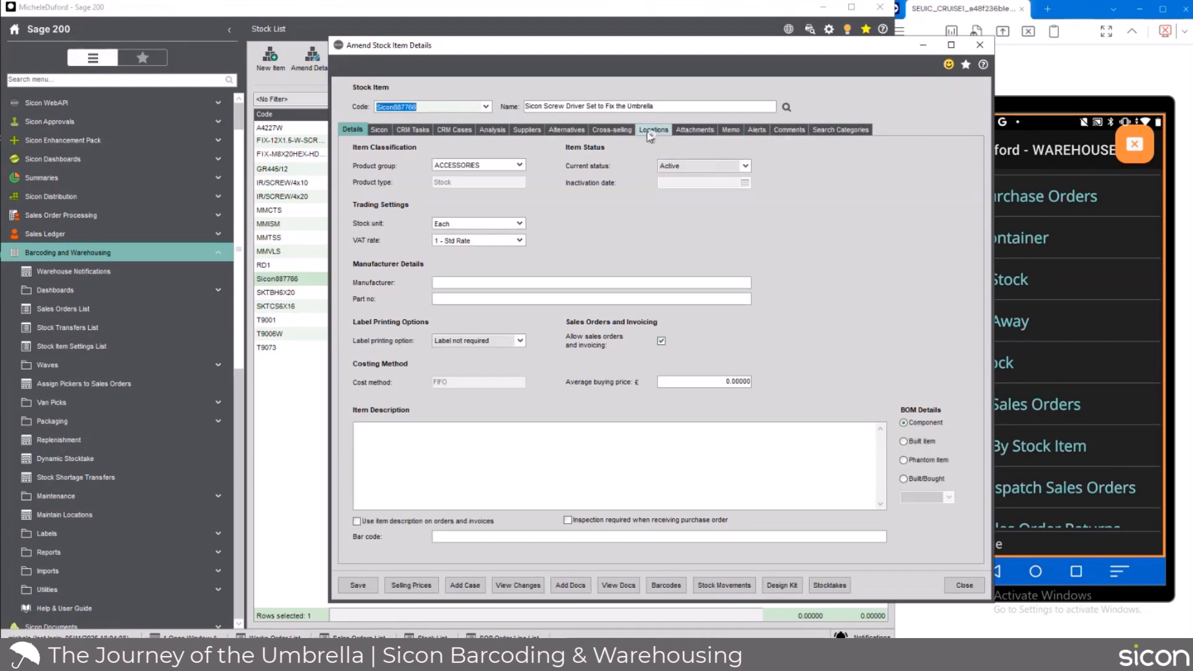
click(652, 130)
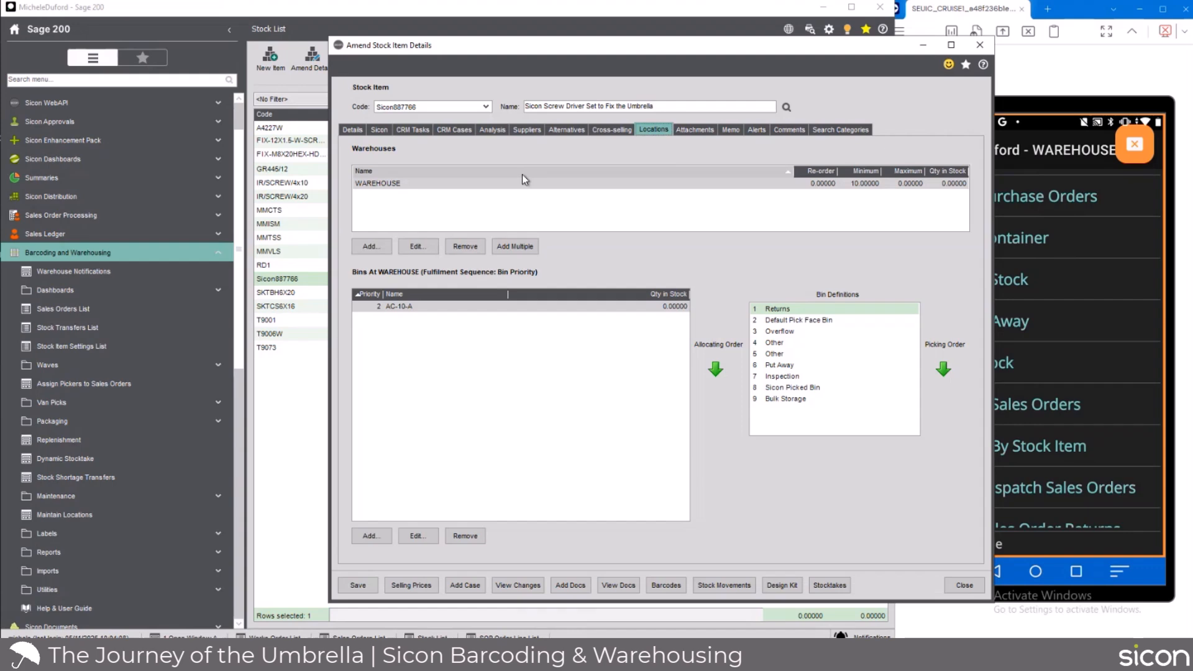
click(622, 585)
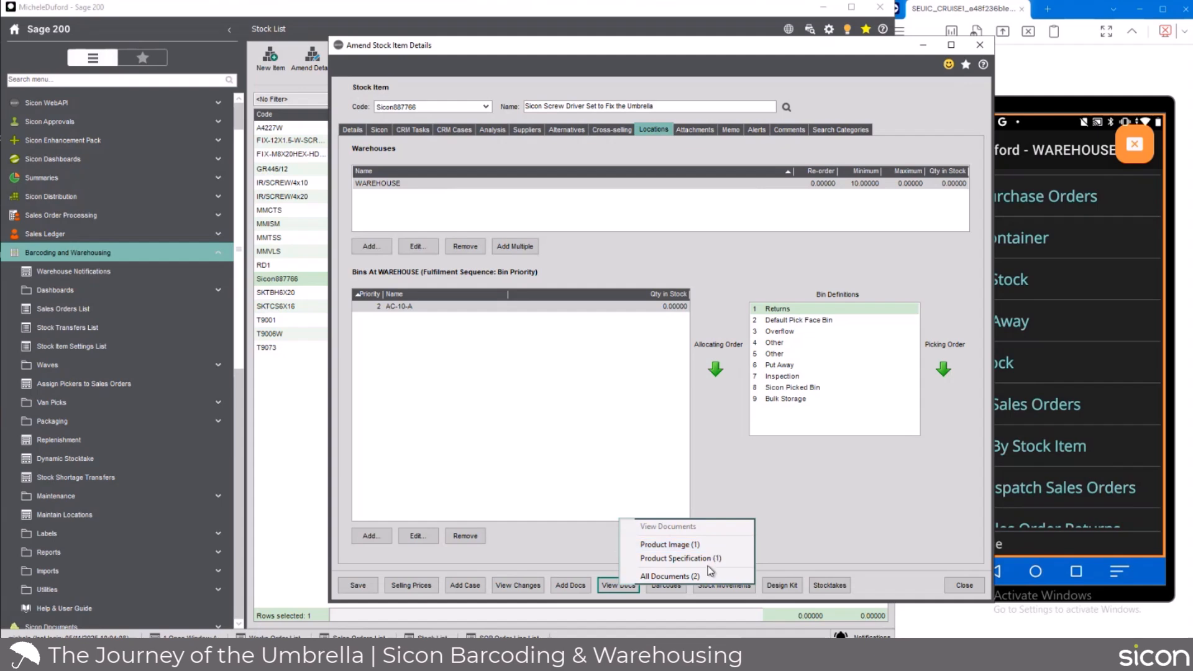
click(710, 471)
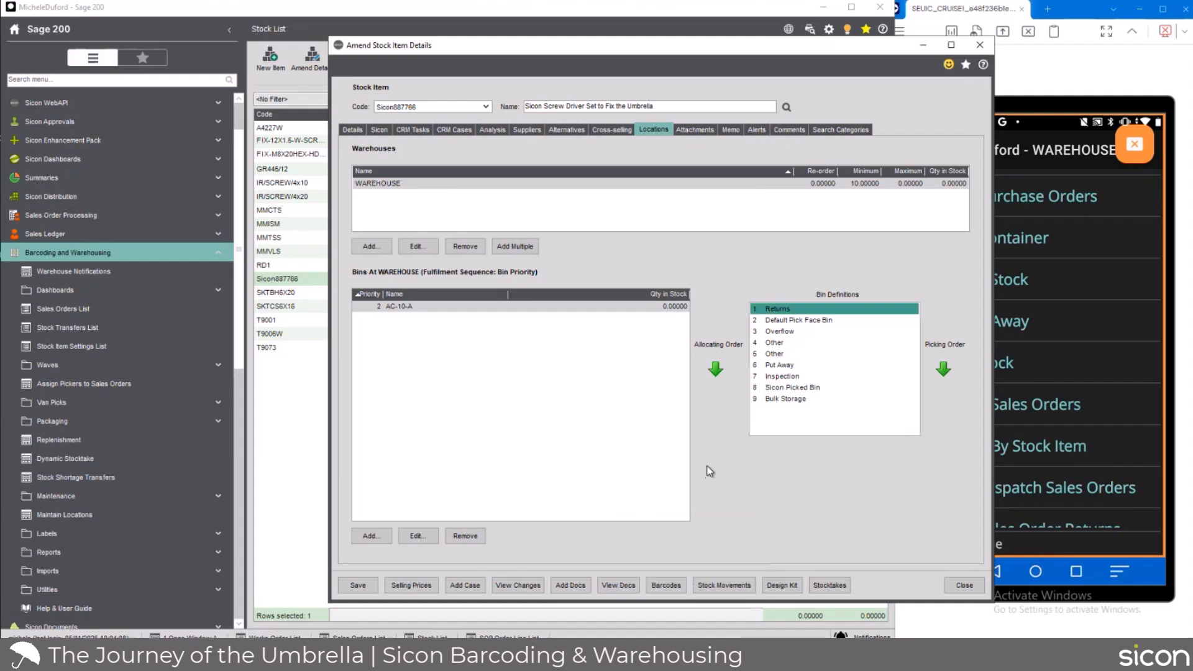
Review the stock item's Sicon document distribution, barcoding settings and label settings.
click(379, 129)
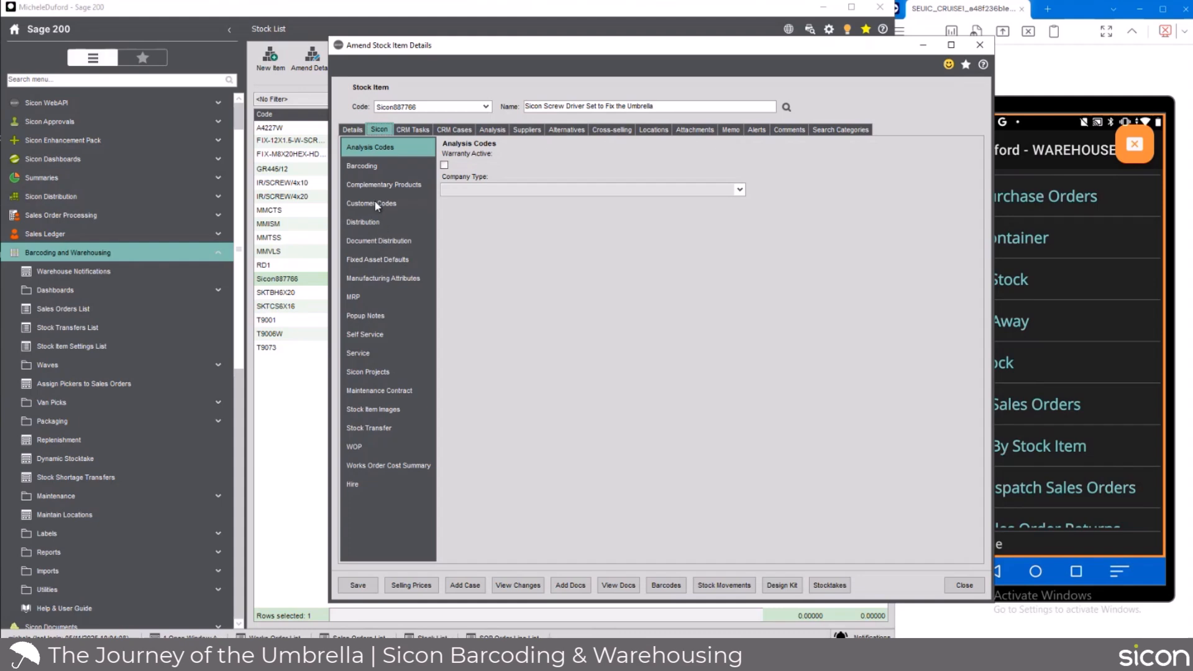
click(378, 241)
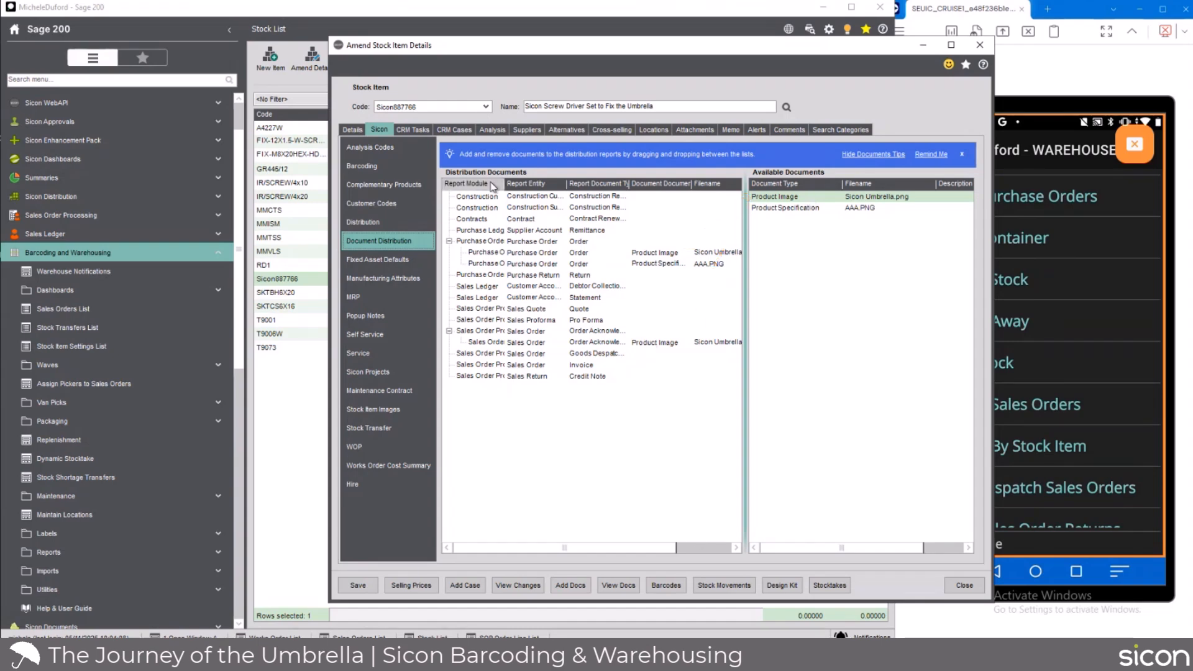
click(370, 167)
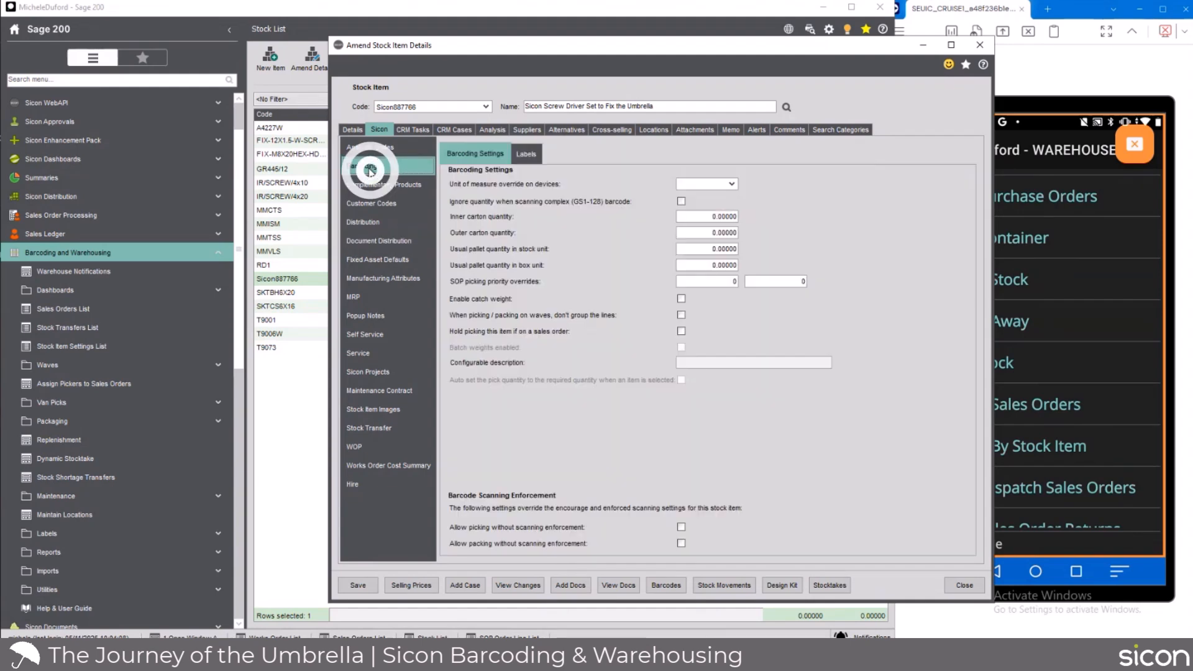
click(536, 163)
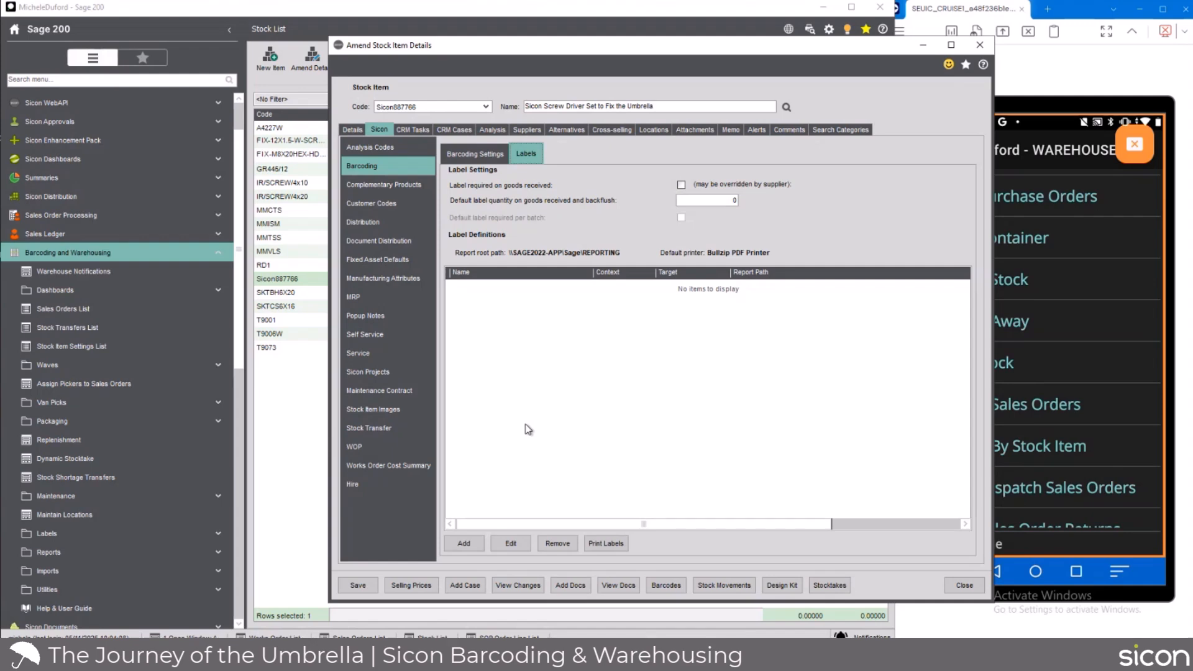
click(487, 155)
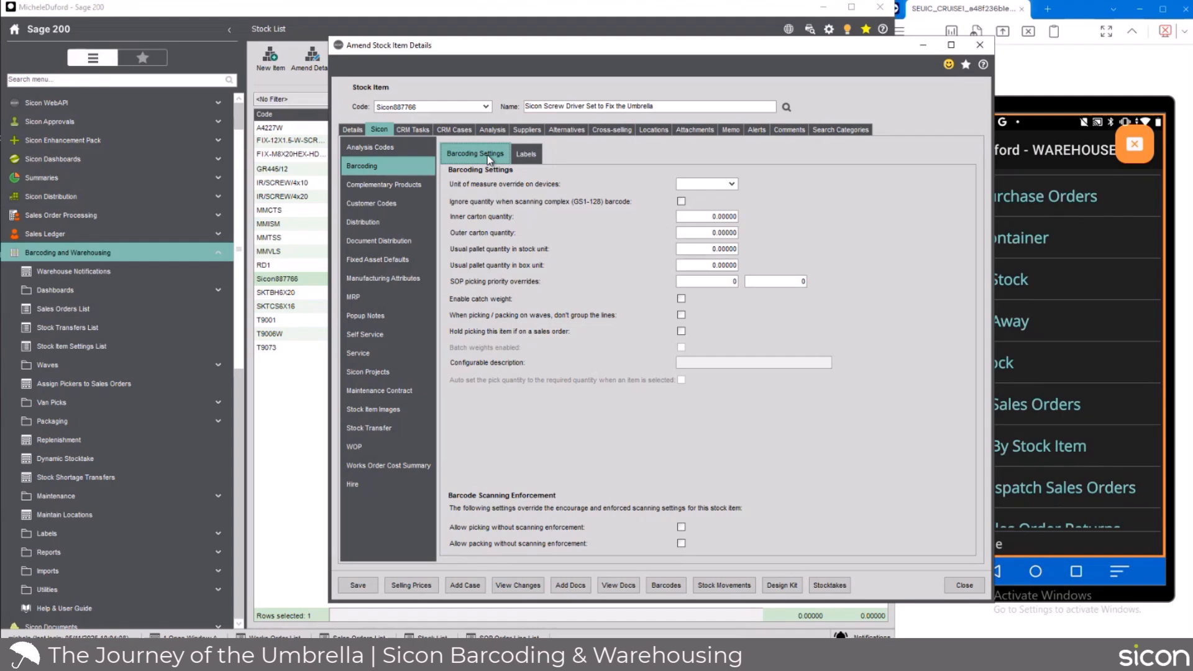
Review the Desouza Ltd supply details and supplier barcodes for the stock item, and close the item without changes.
click(525, 130)
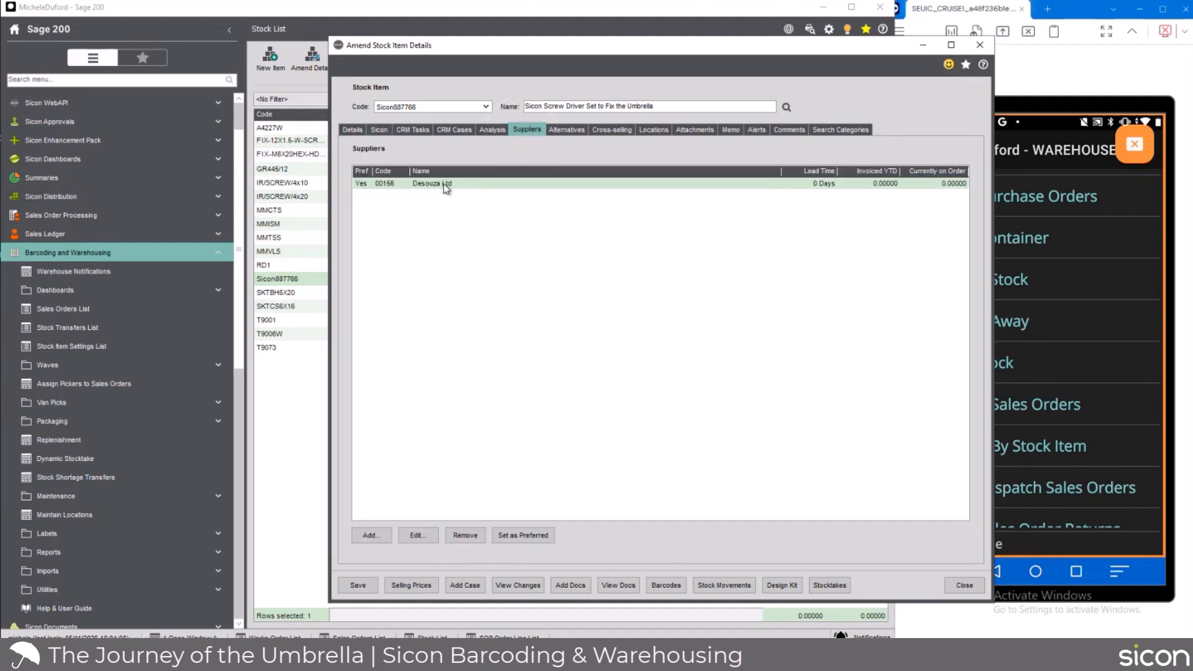
click(416, 535)
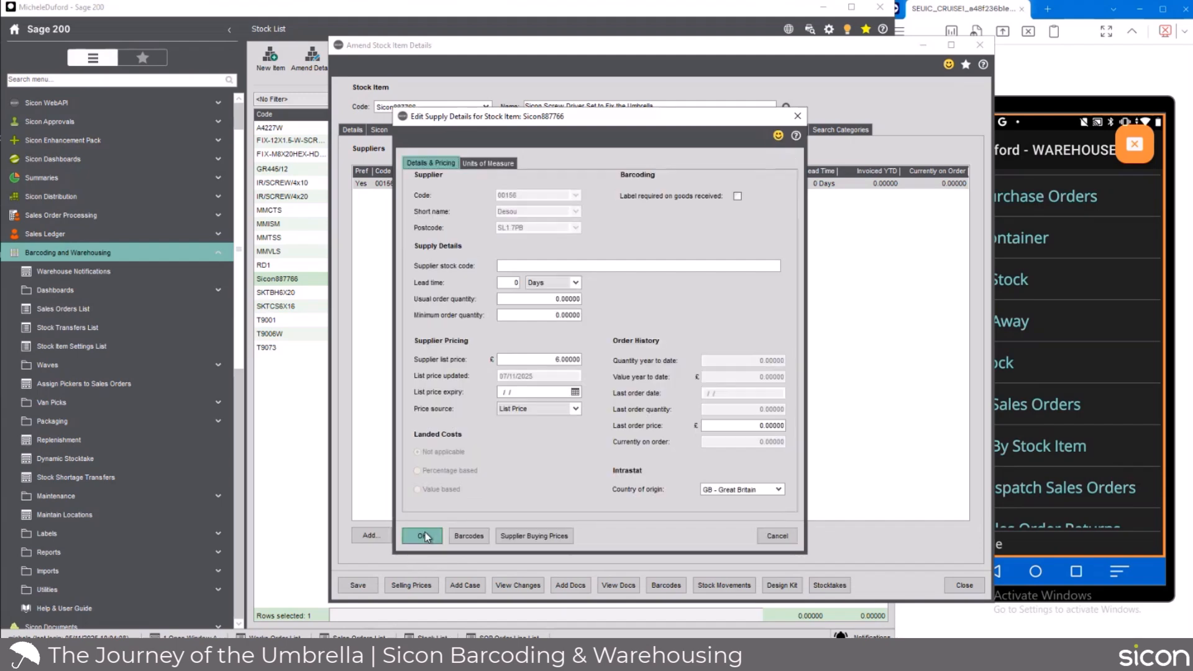
click(478, 536)
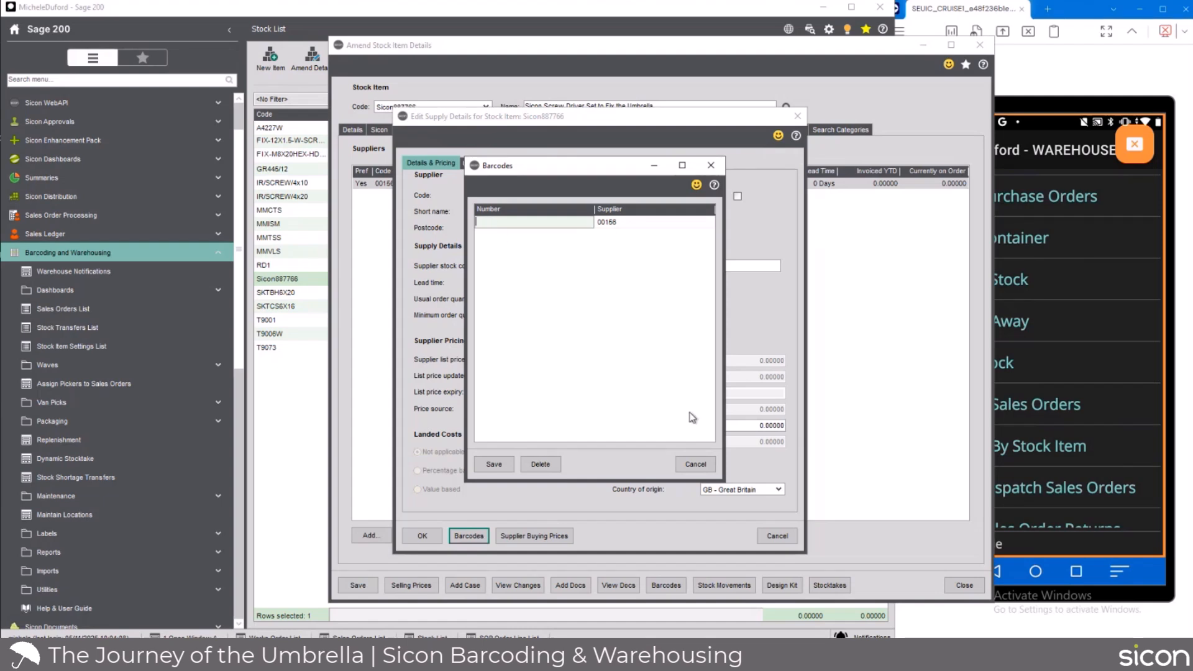
click(695, 464)
click(777, 535)
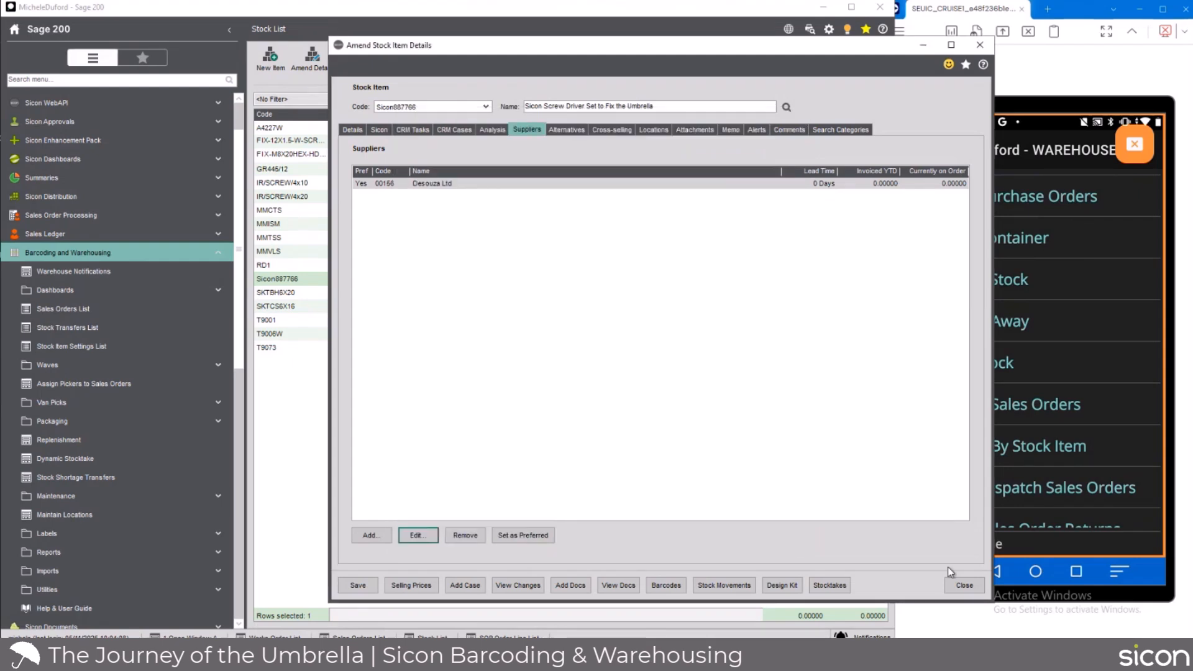
click(965, 586)
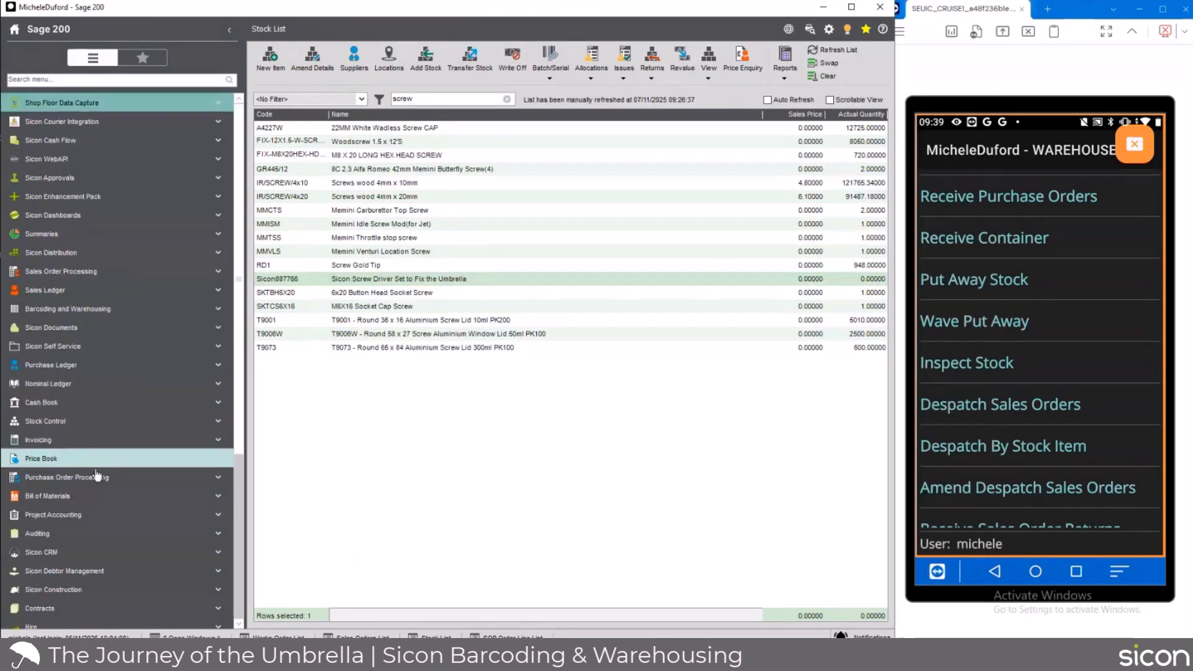
Start a new purchase order from the Purchase Orders List for the supplier with short name Desou.
click(98, 477)
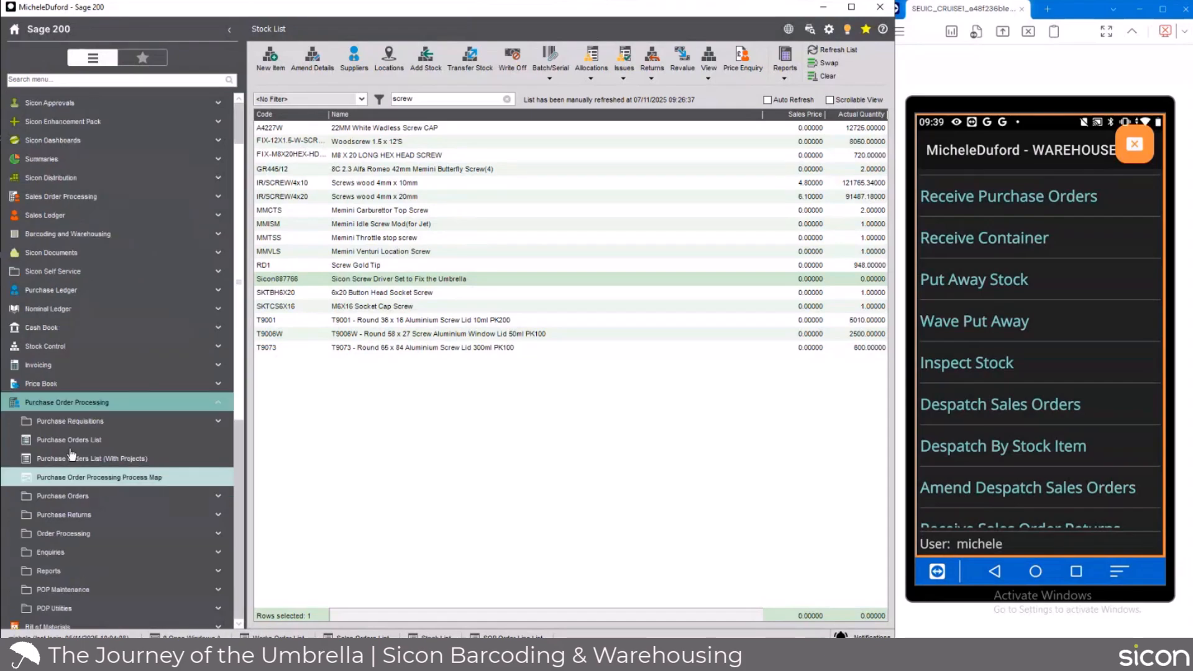
click(84, 442)
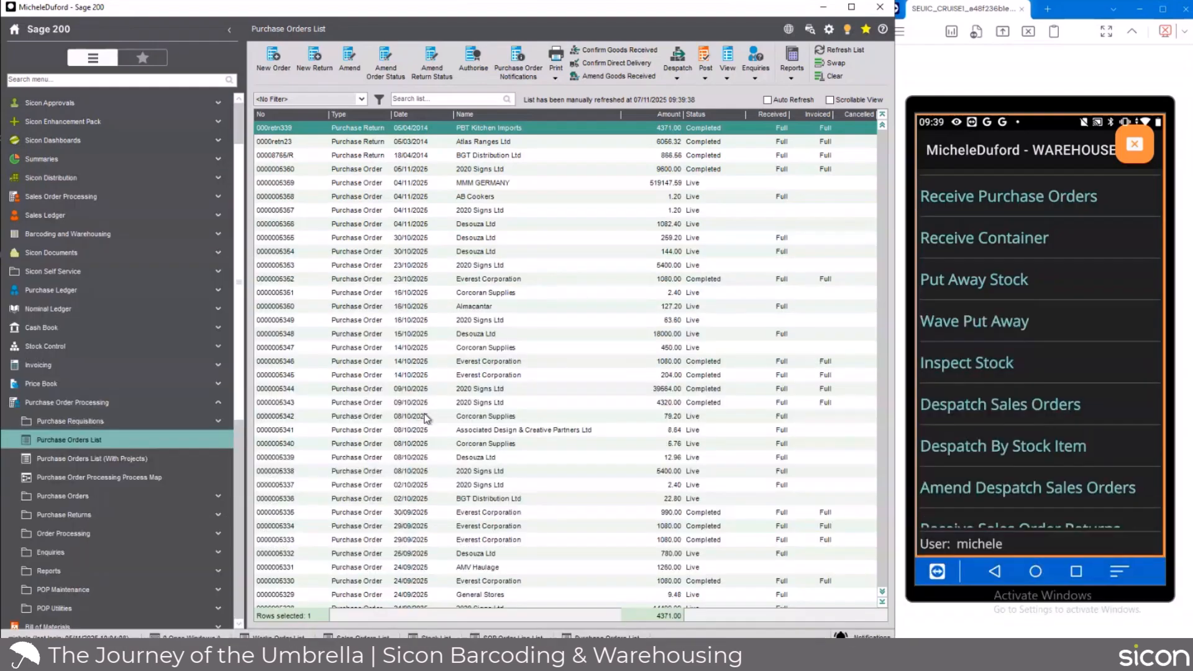
click(273, 61)
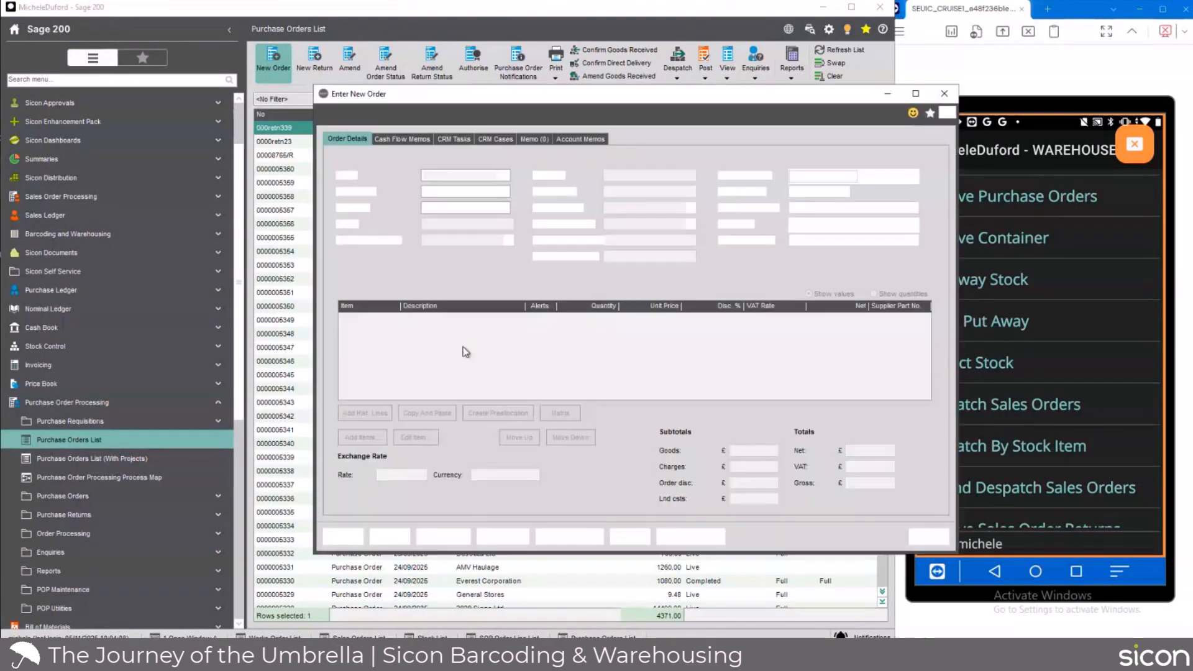
text(Desou)
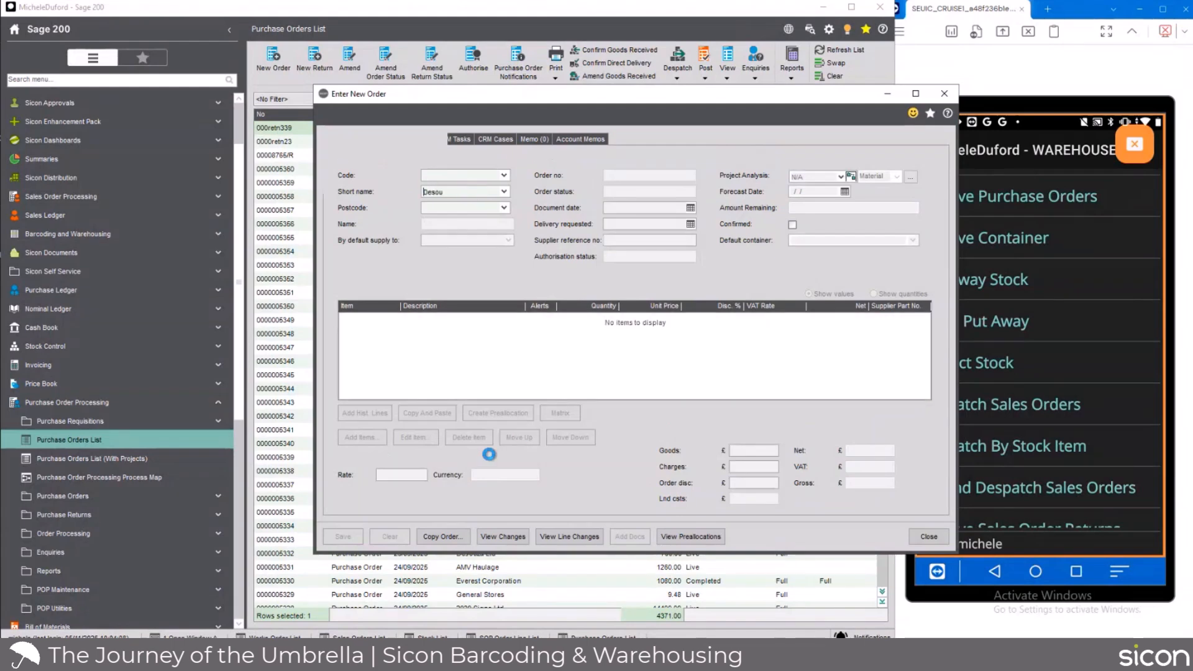
Add an order line for 10 of the Sicon Screw Driver Set to Fix the Umbrella and save the line.
click(362, 437)
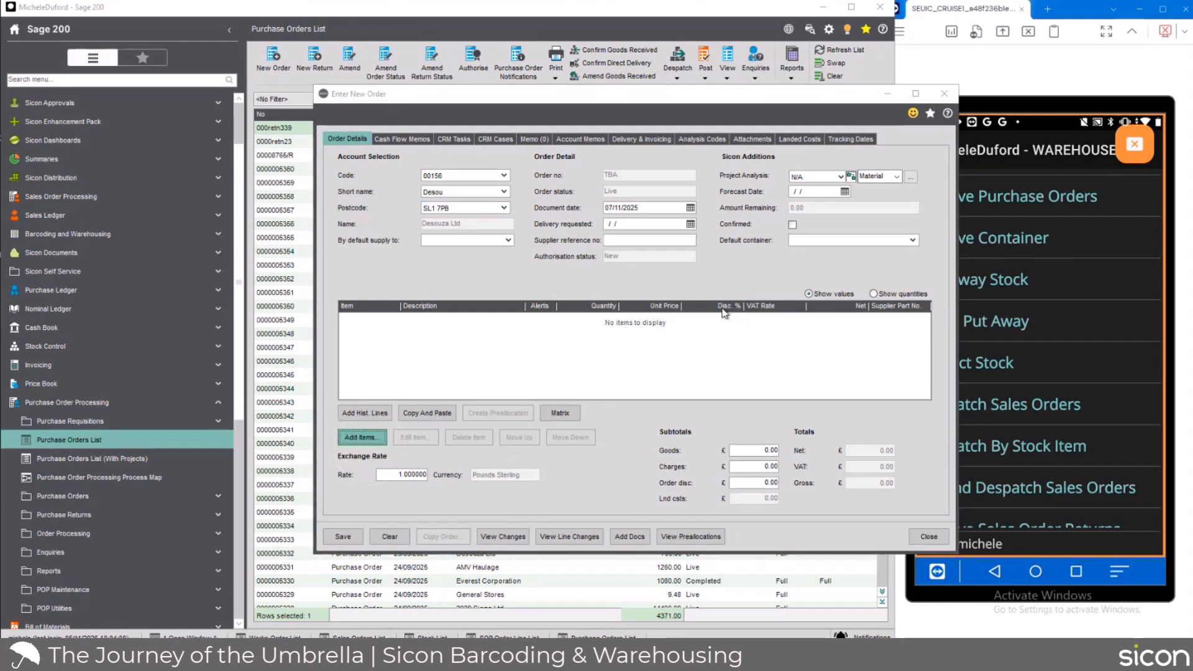
click(600, 240)
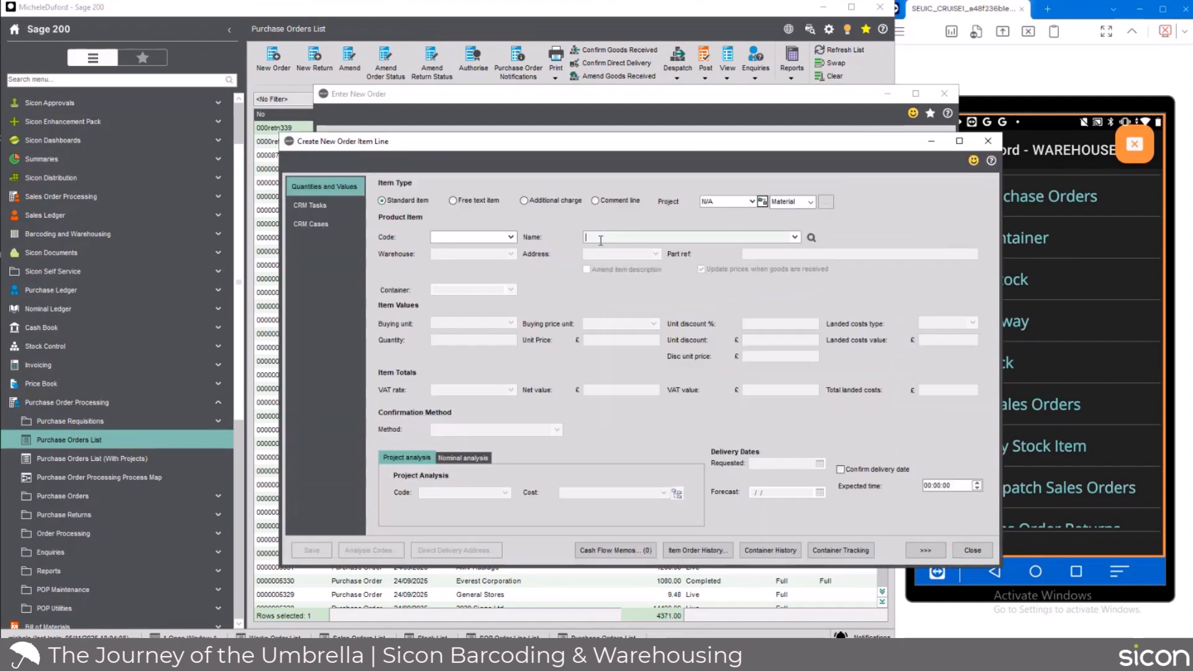
text(sic)
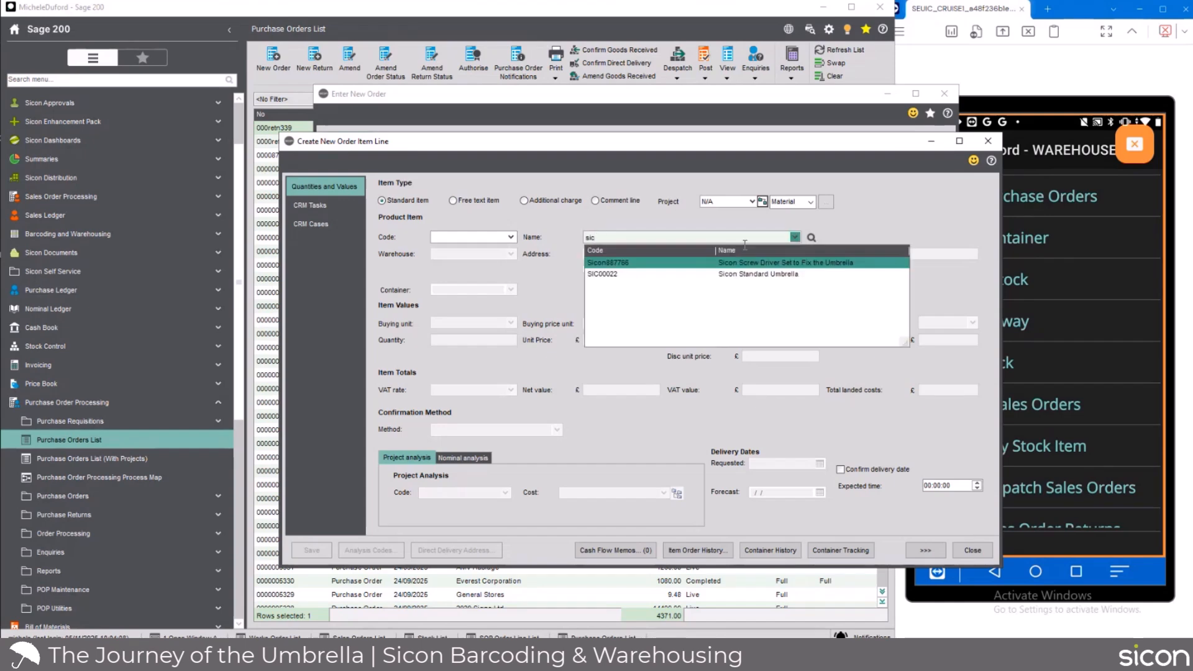
click(808, 263)
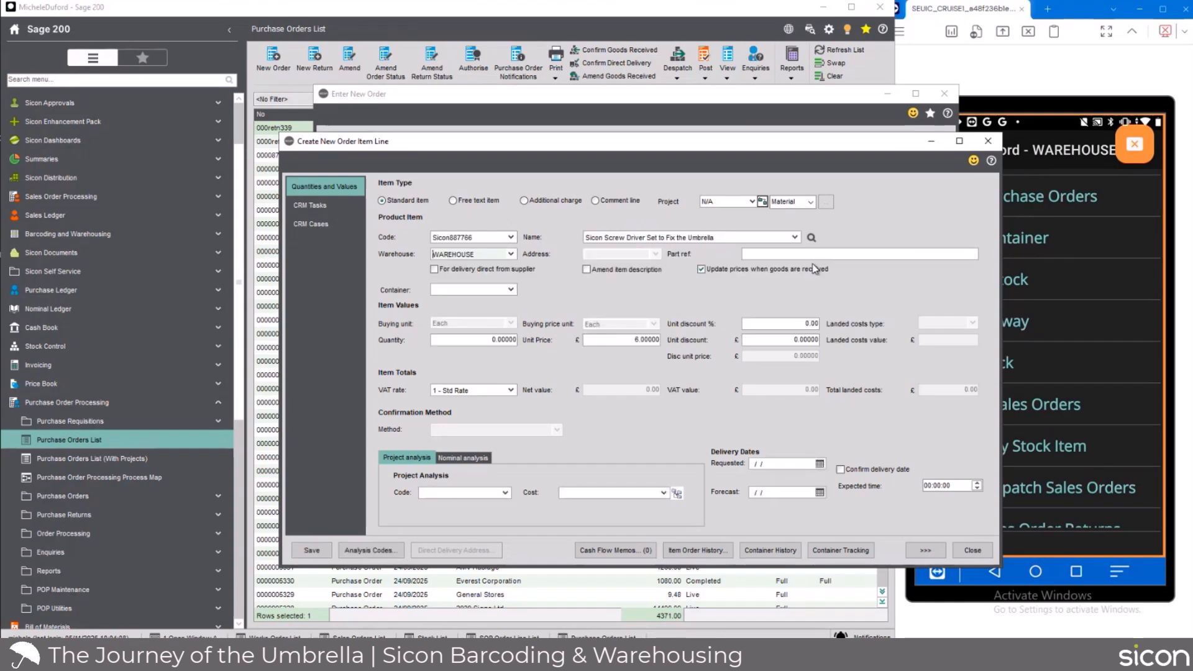
click(487, 341)
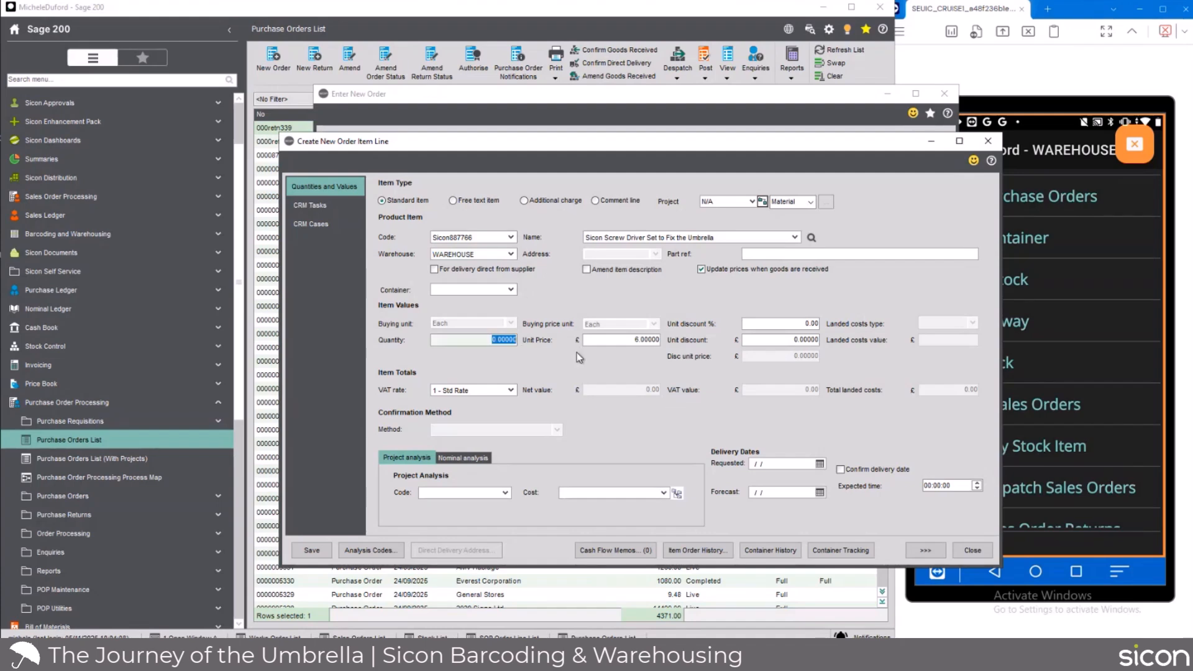
text(10)
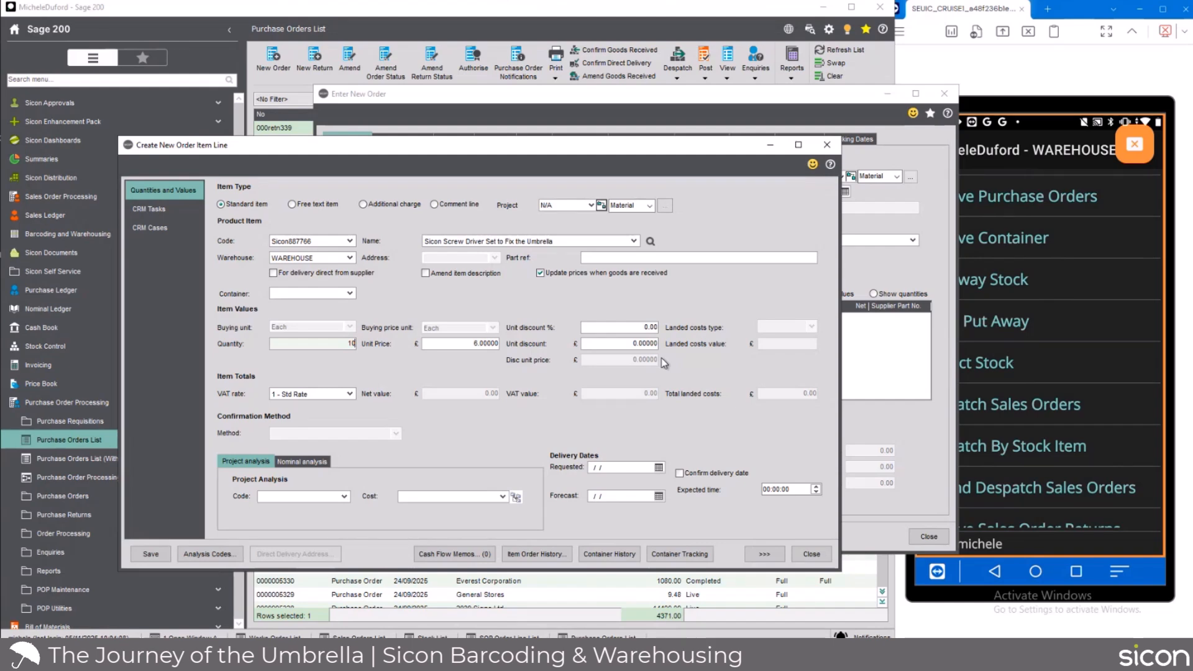
click(161, 553)
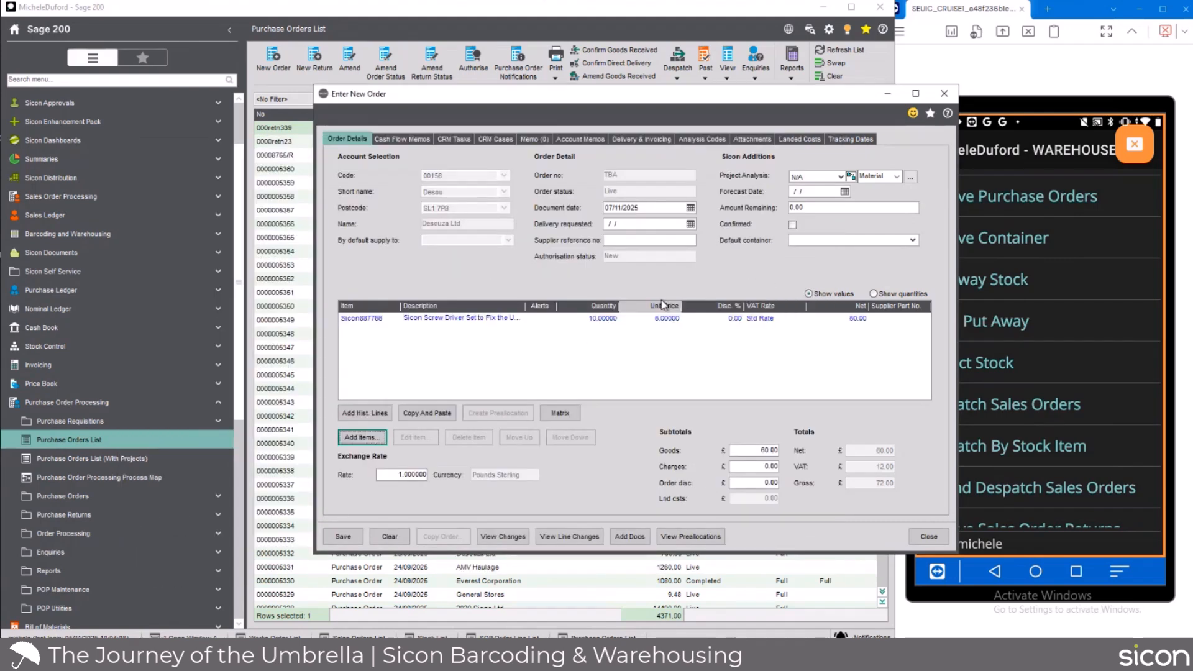
Attach the ABCA Care image file to the order as a PurchaseQuote document and save the document.
click(639, 539)
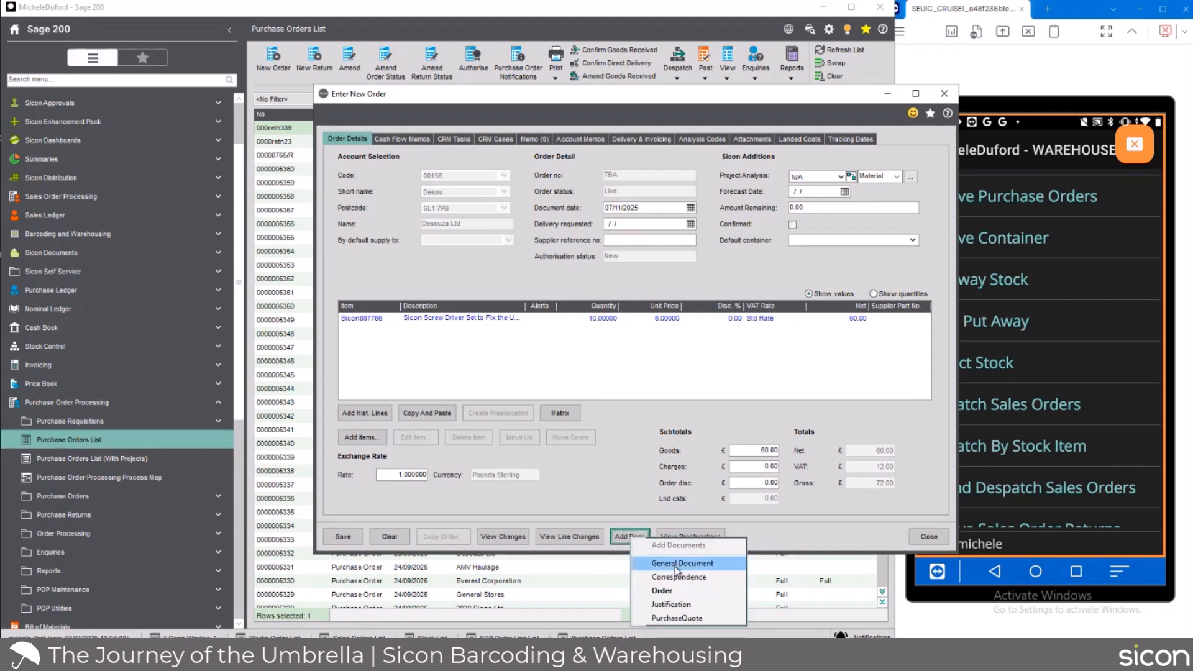
click(681, 617)
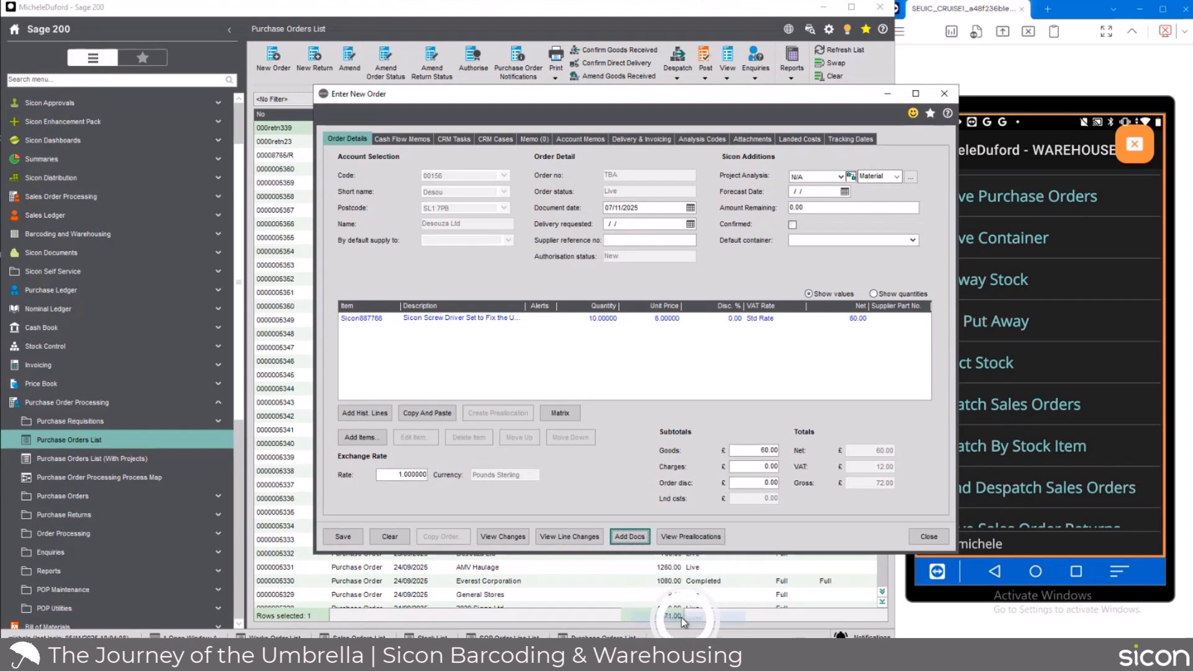
click(470, 483)
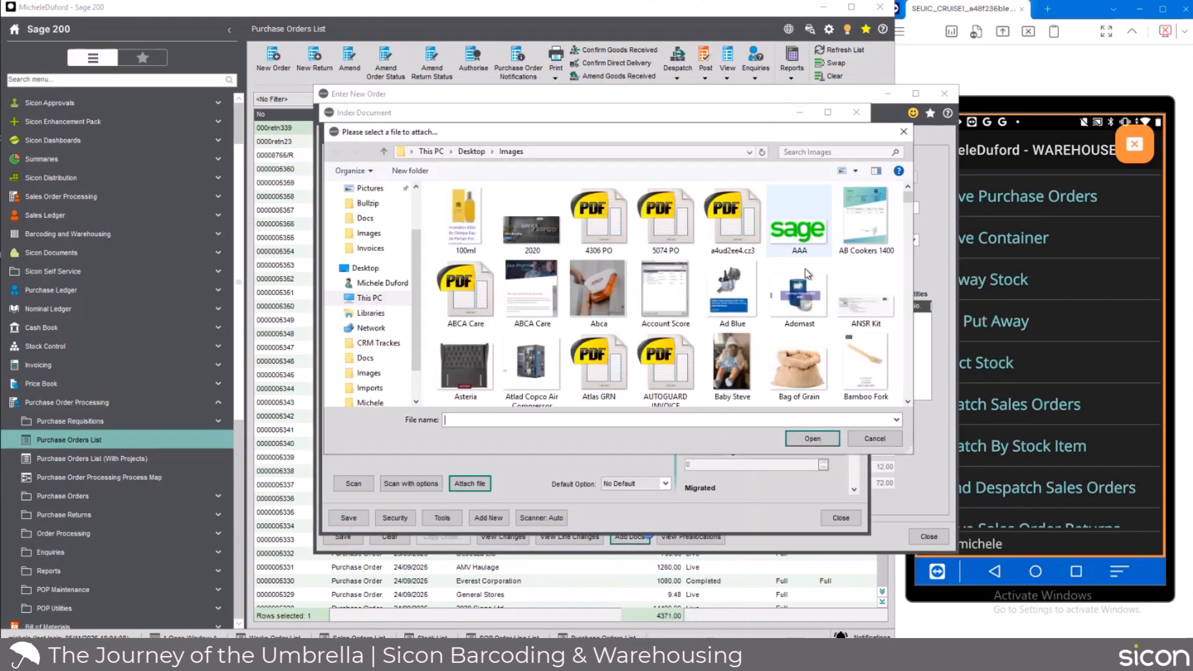
double_click(531, 290)
click(349, 518)
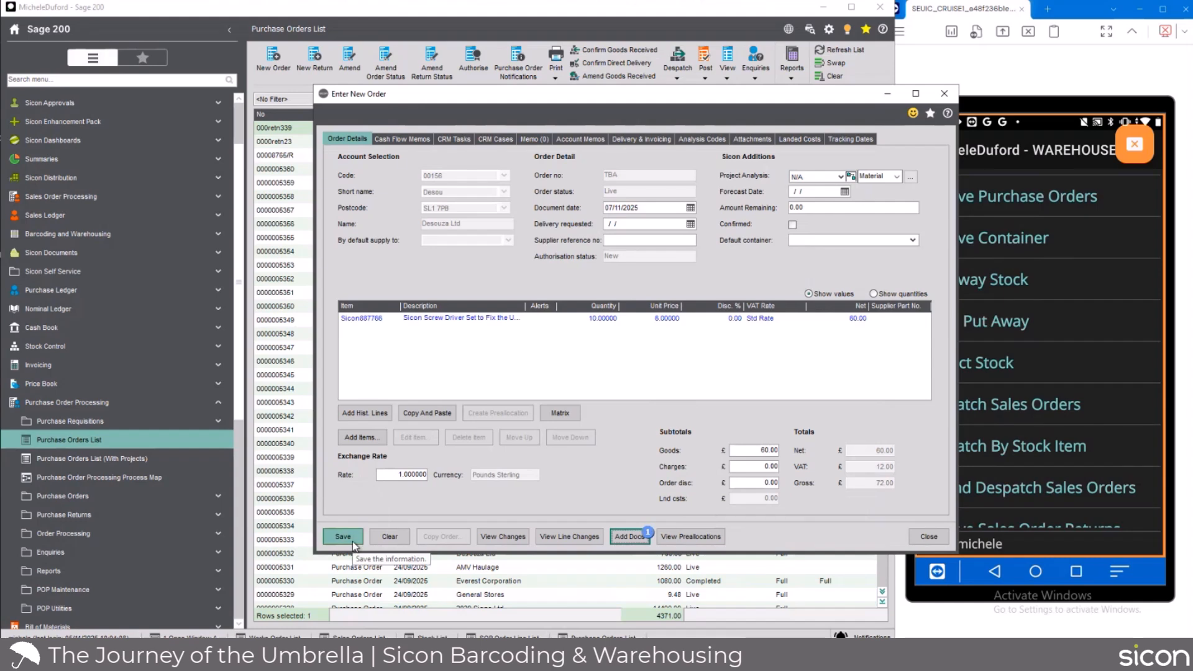
Set the order's requested delivery date to 07/11/2025 and apply it to all items.
click(690, 224)
click(695, 282)
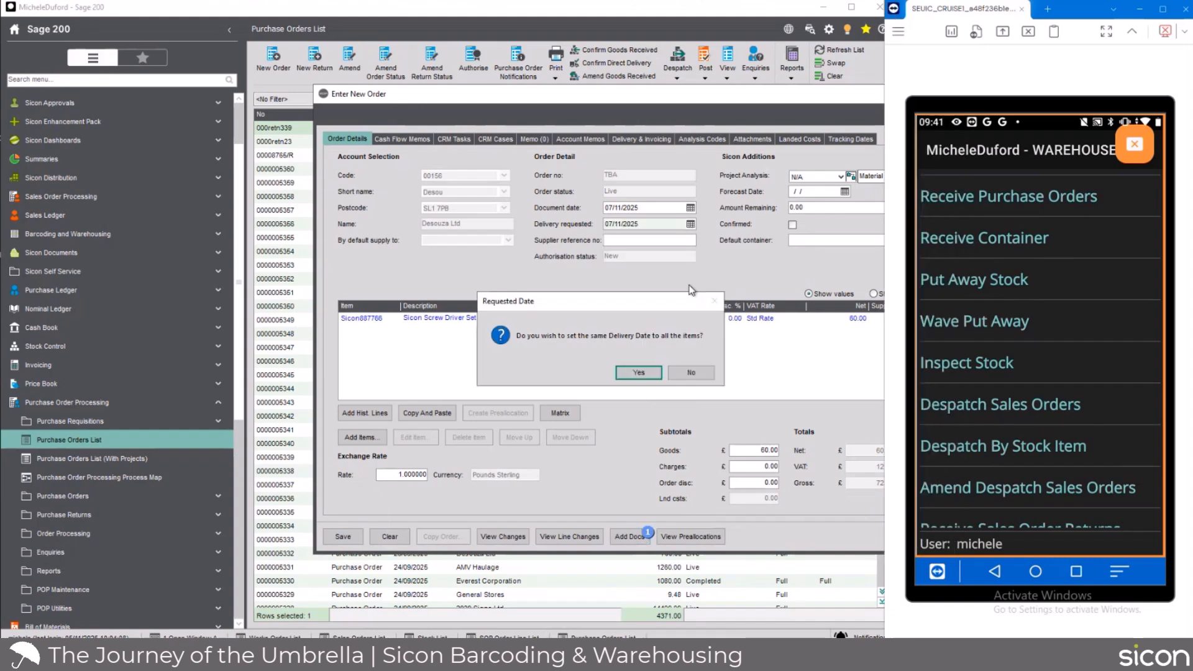
click(640, 372)
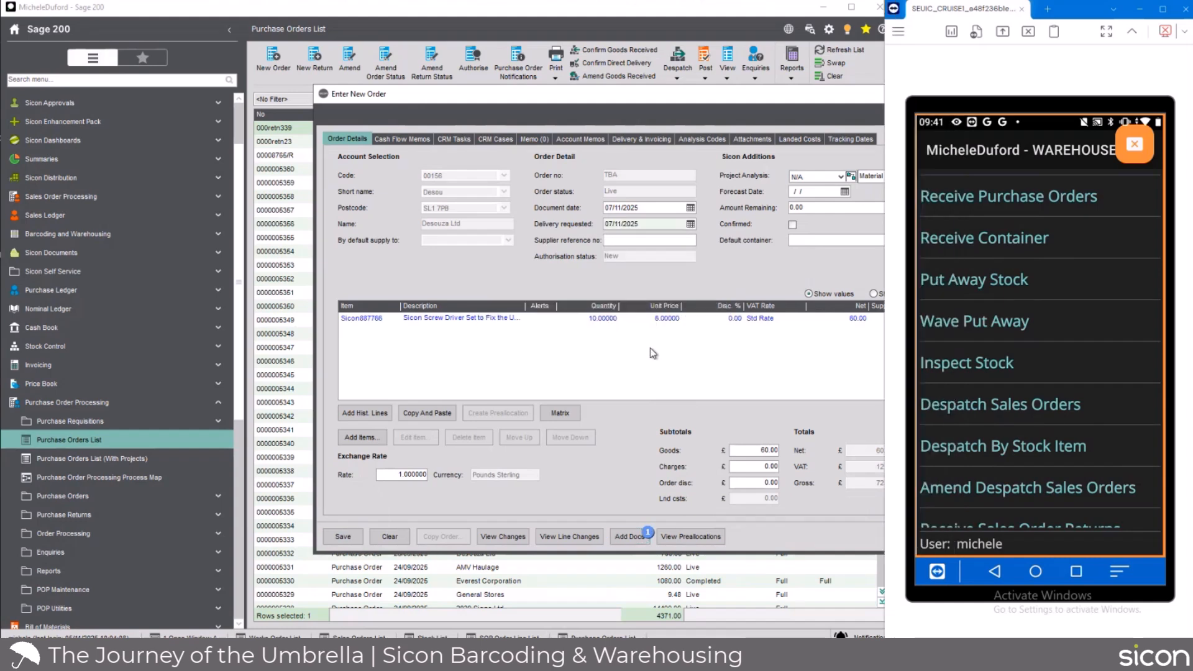
Enter the supplier reference number on the order and save the purchase order.
click(614, 241)
text(161646)
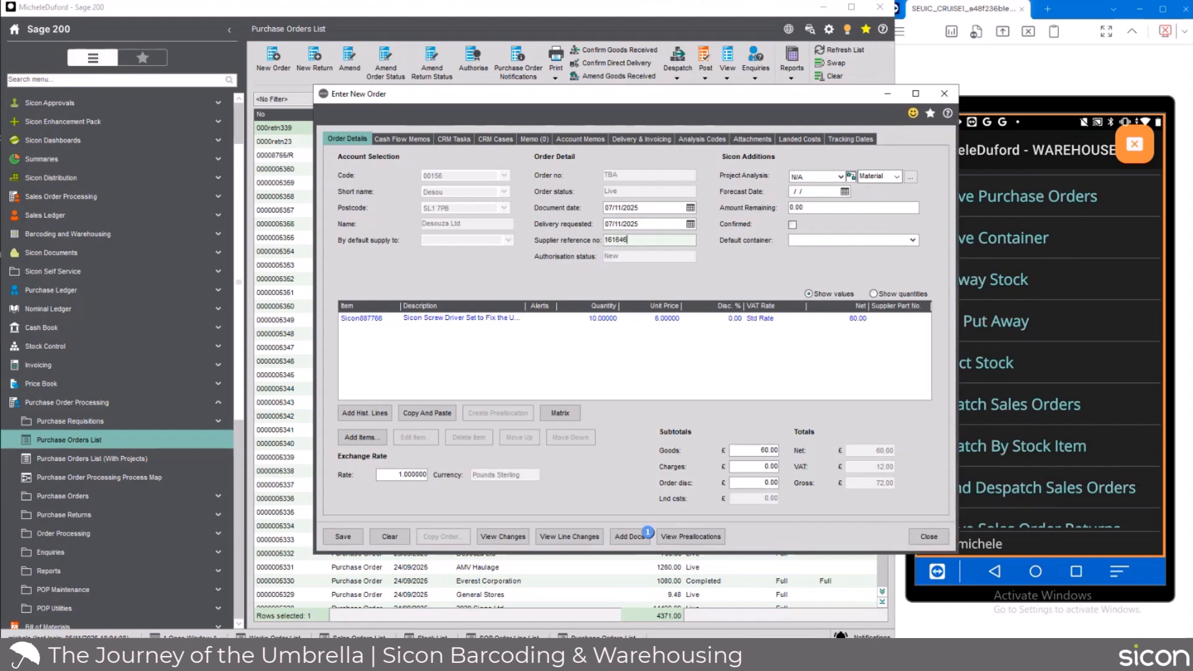
click(341, 538)
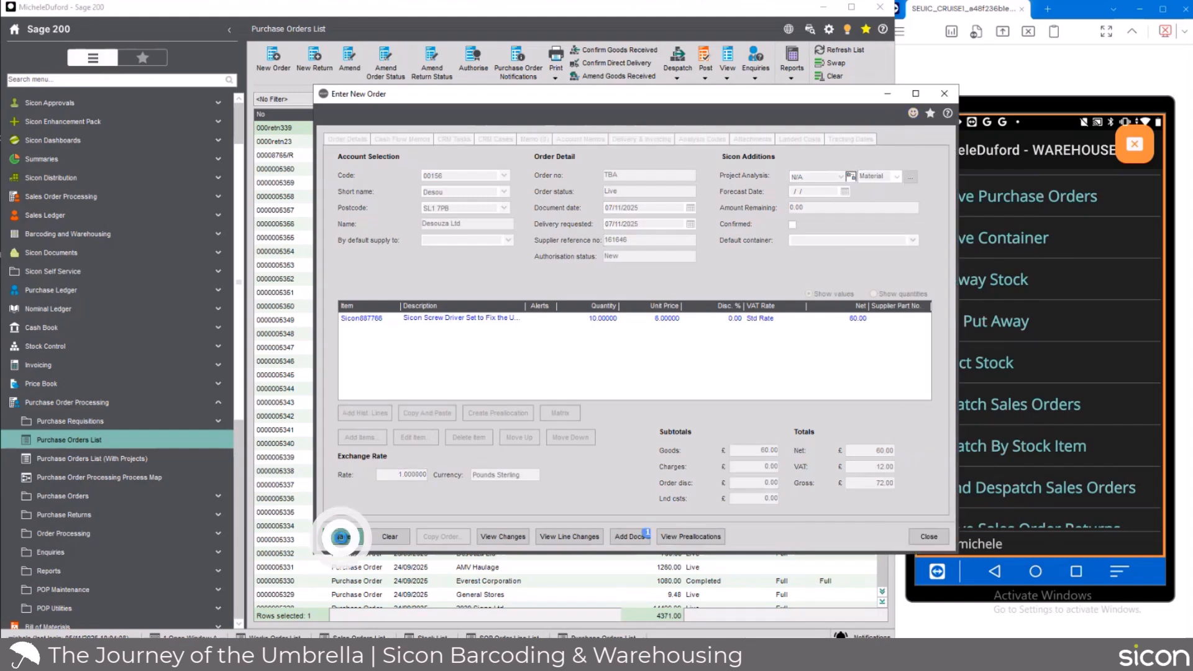
Acknowledge the generated purchase order number and close the order entry form.
click(526, 410)
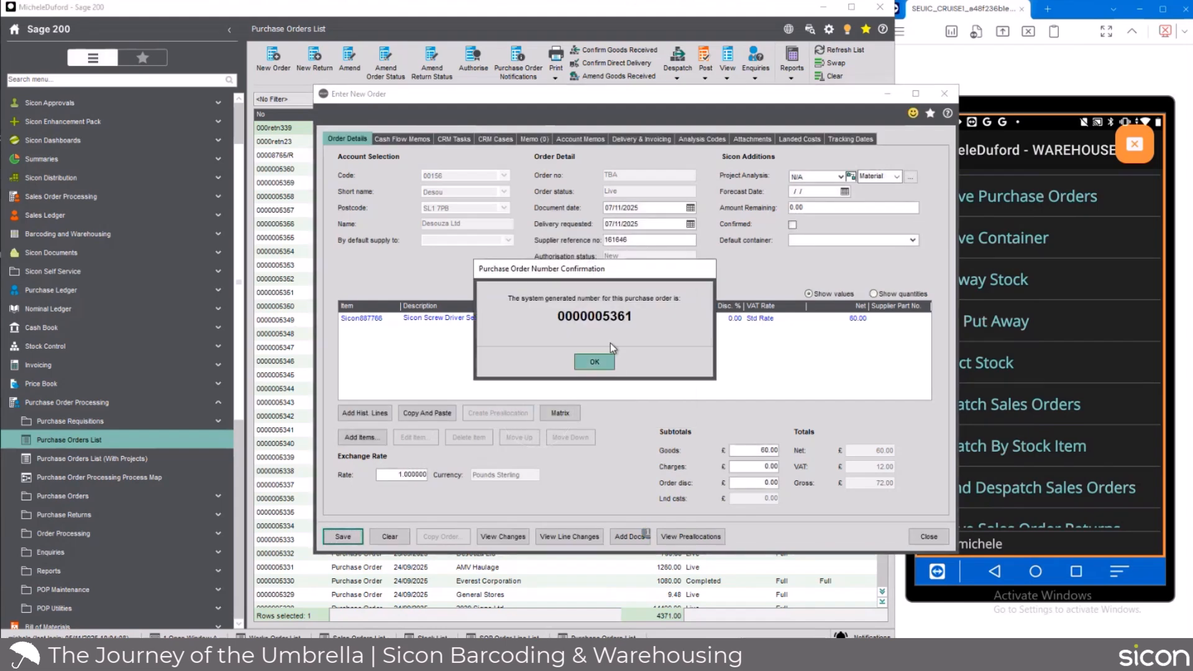
click(595, 364)
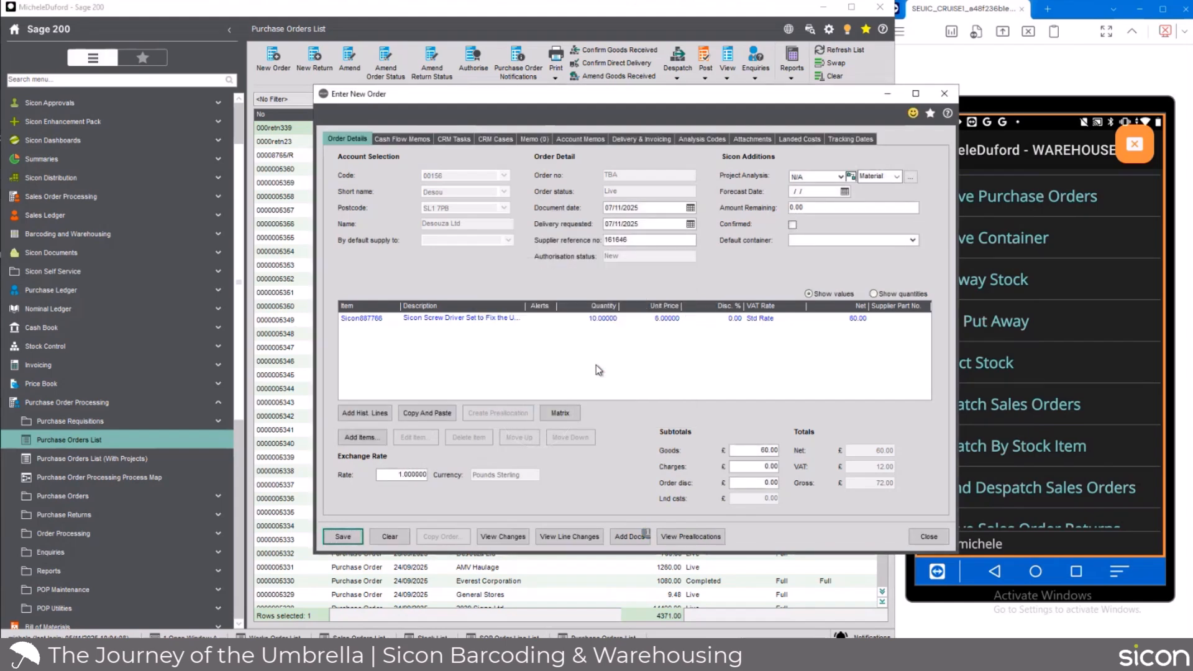
click(950, 88)
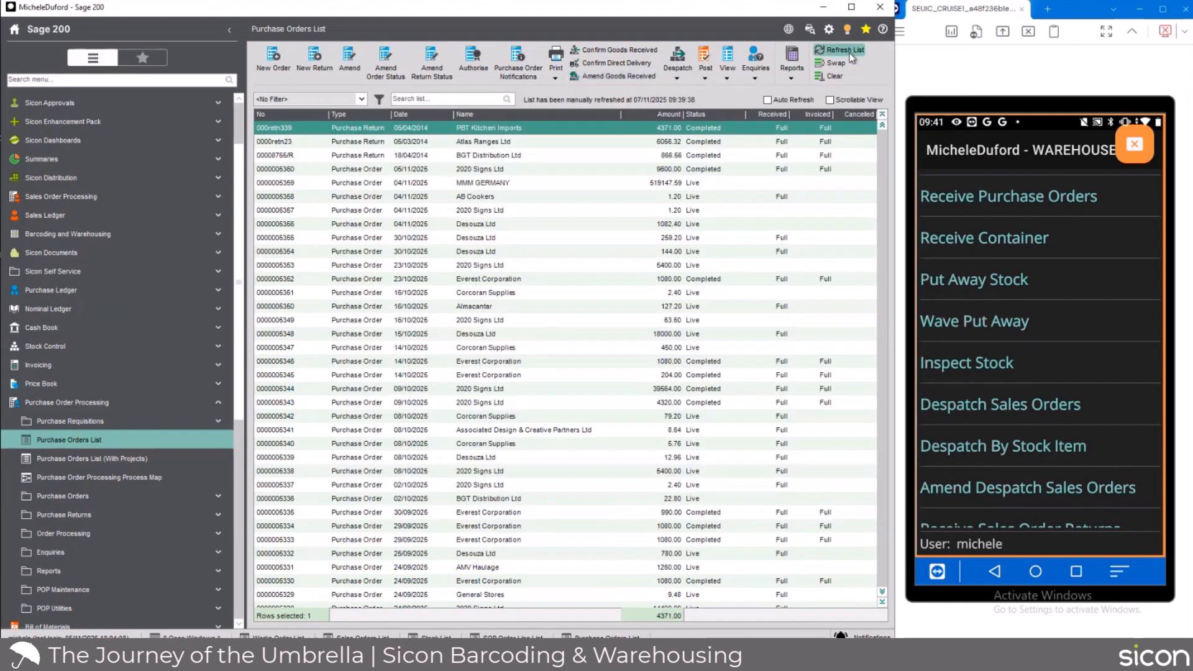
List the unprinted purchase orders newest first, and email and archive the new Desouza Ltd order dated 07/11/2025.
click(280, 177)
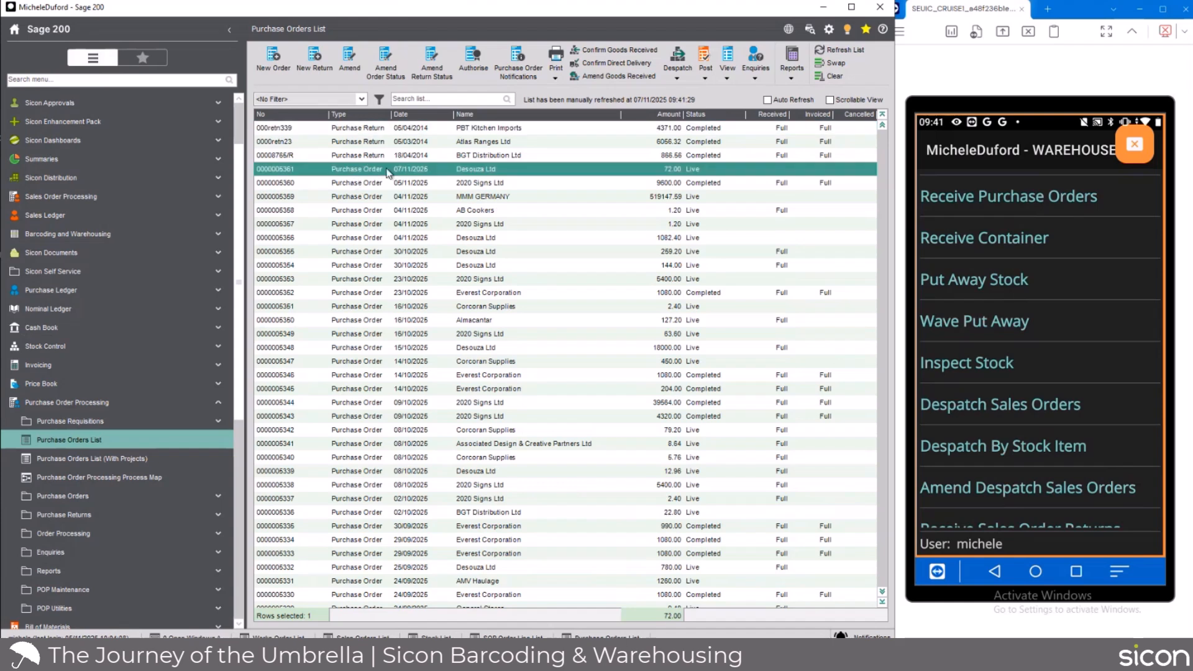
right_click(389, 171)
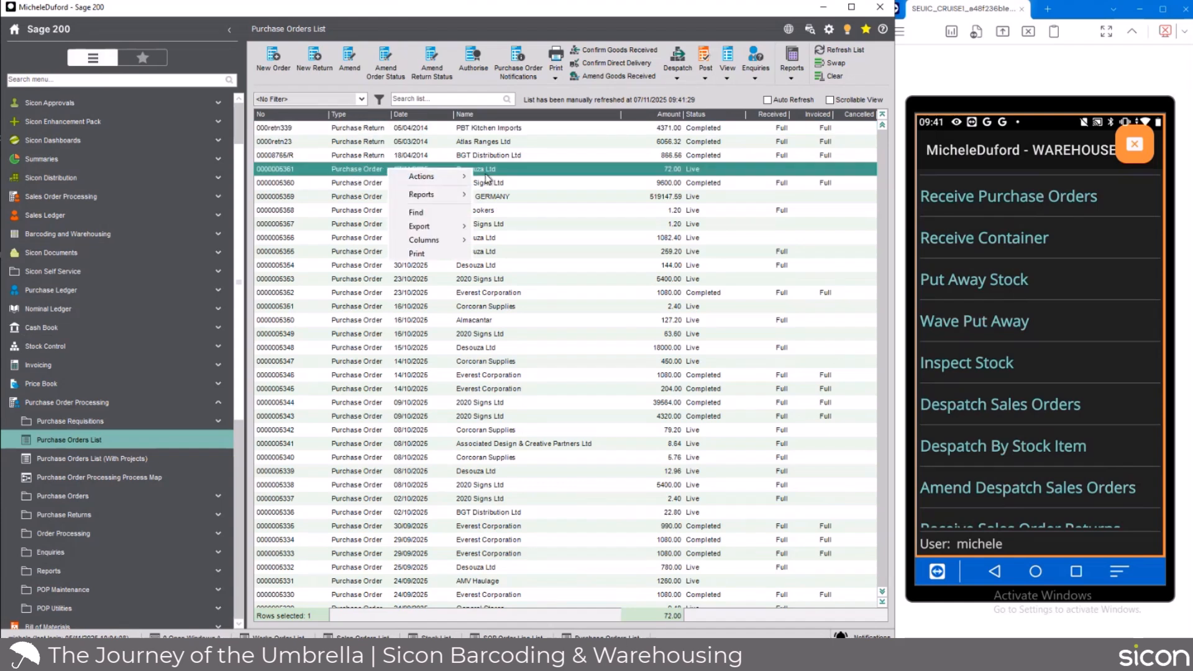
mouse_move(466, 181)
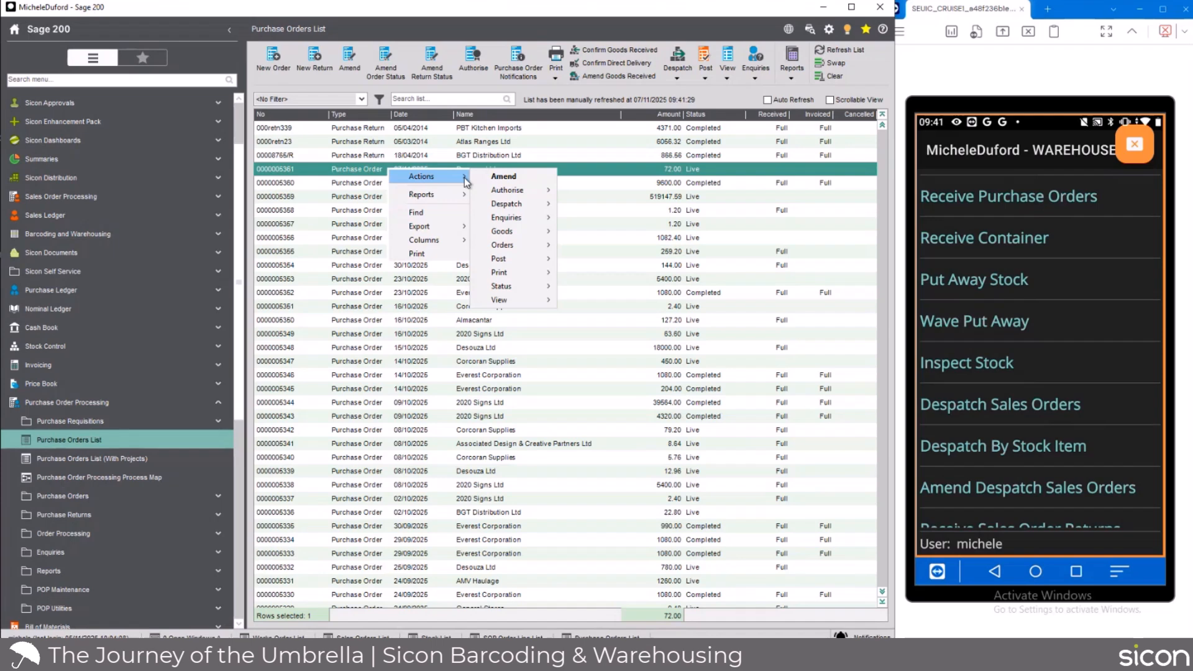
mouse_move(544, 274)
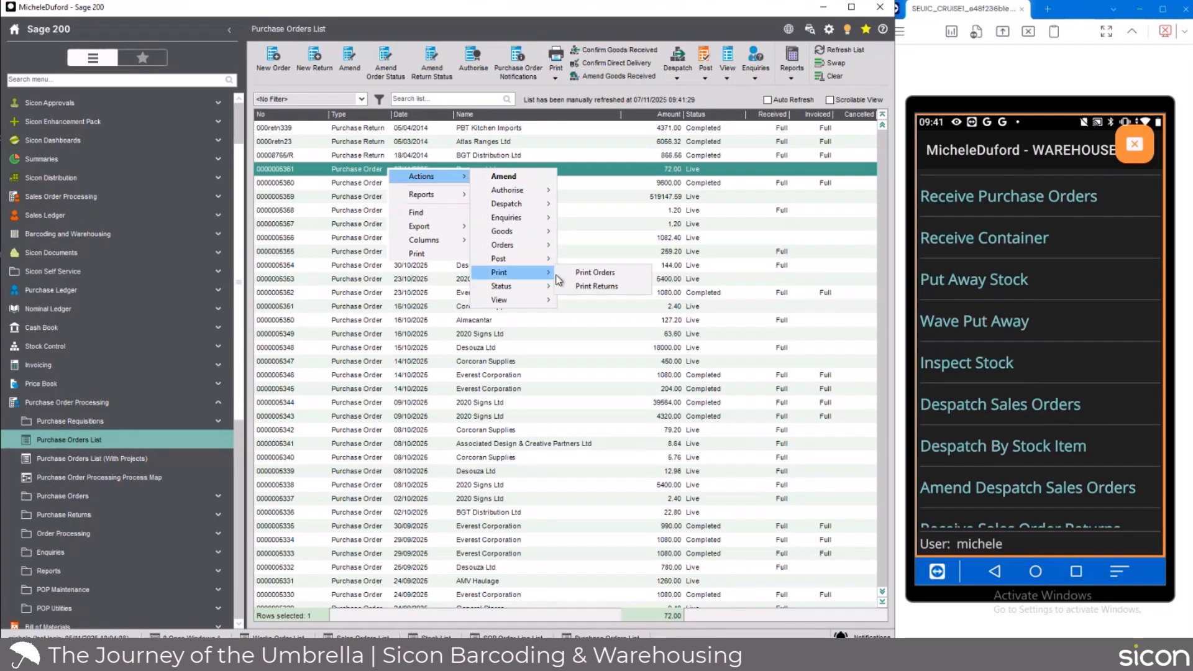
click(584, 277)
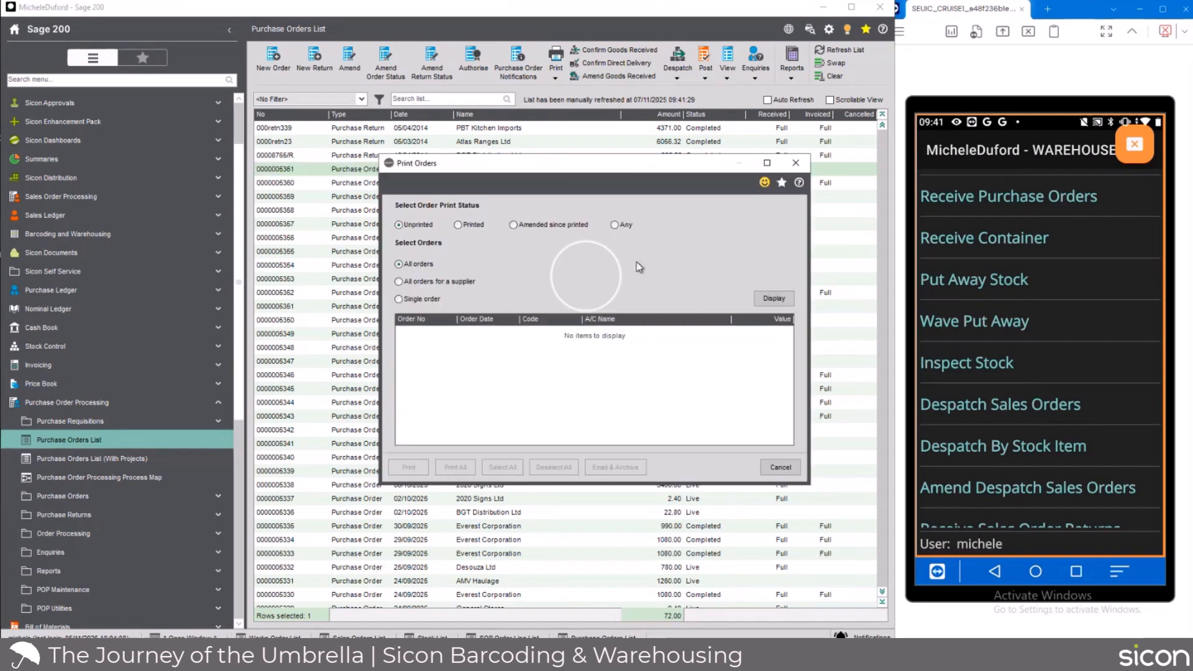
click(774, 299)
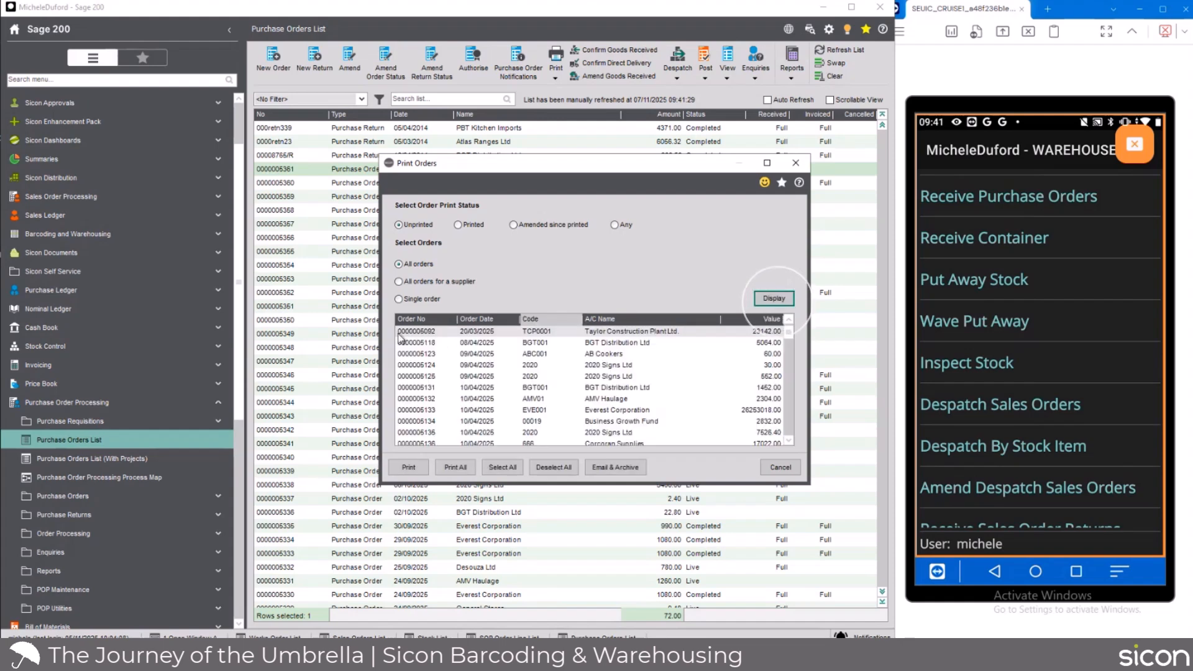
click(415, 318)
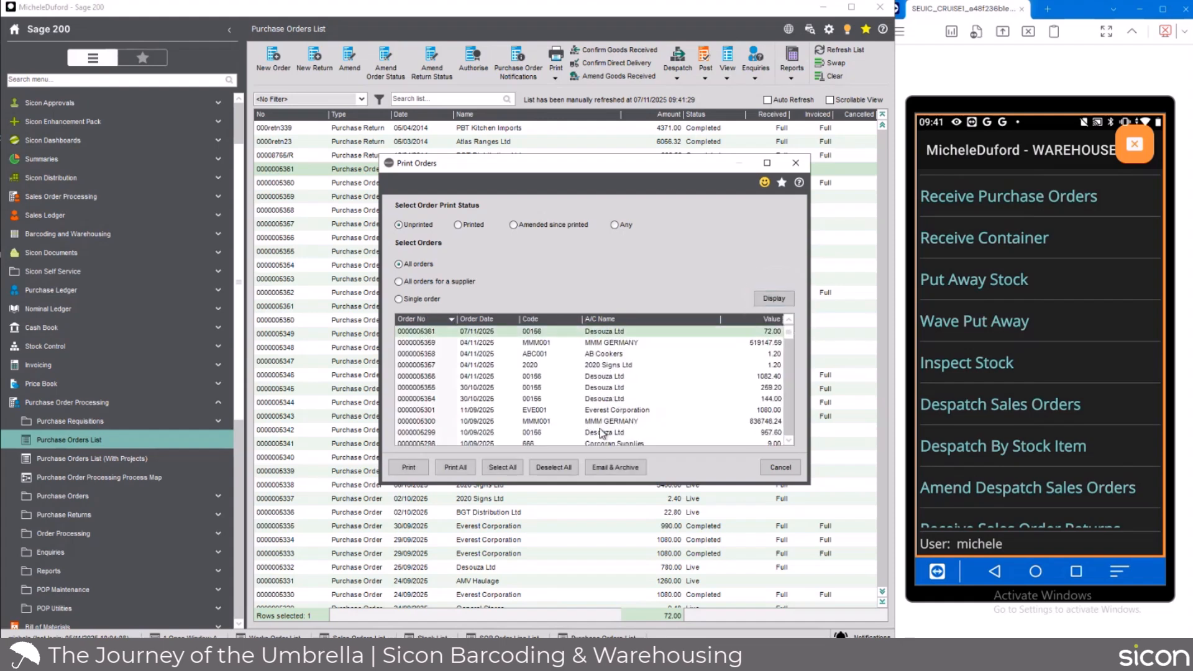
click(620, 466)
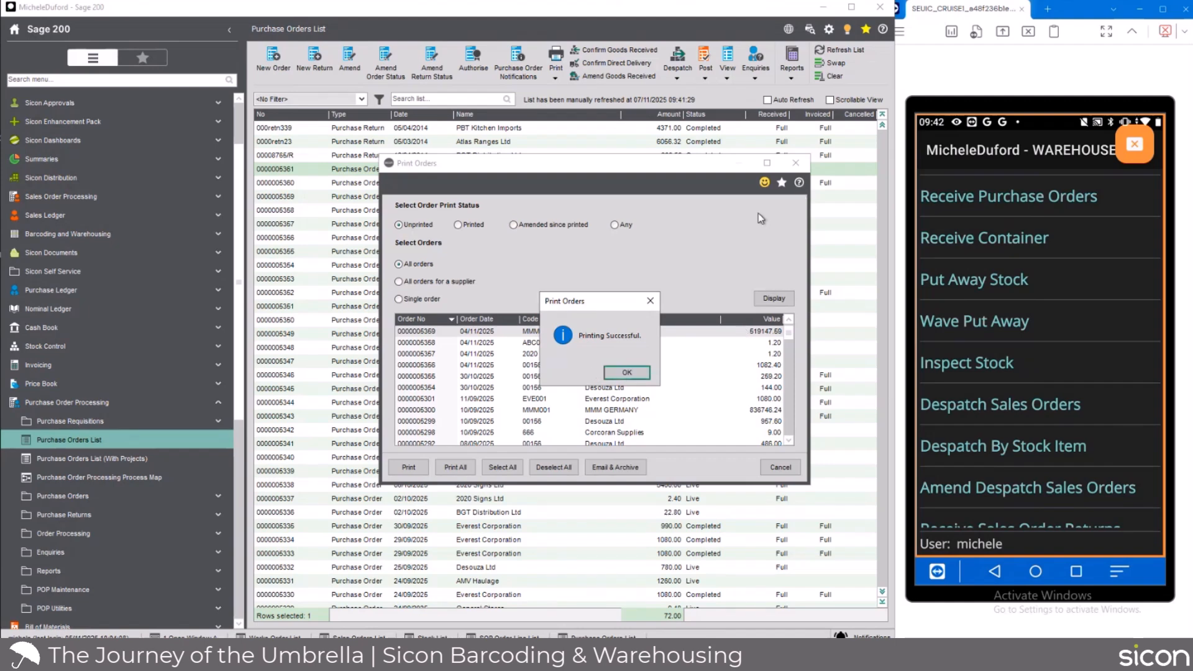
click(627, 374)
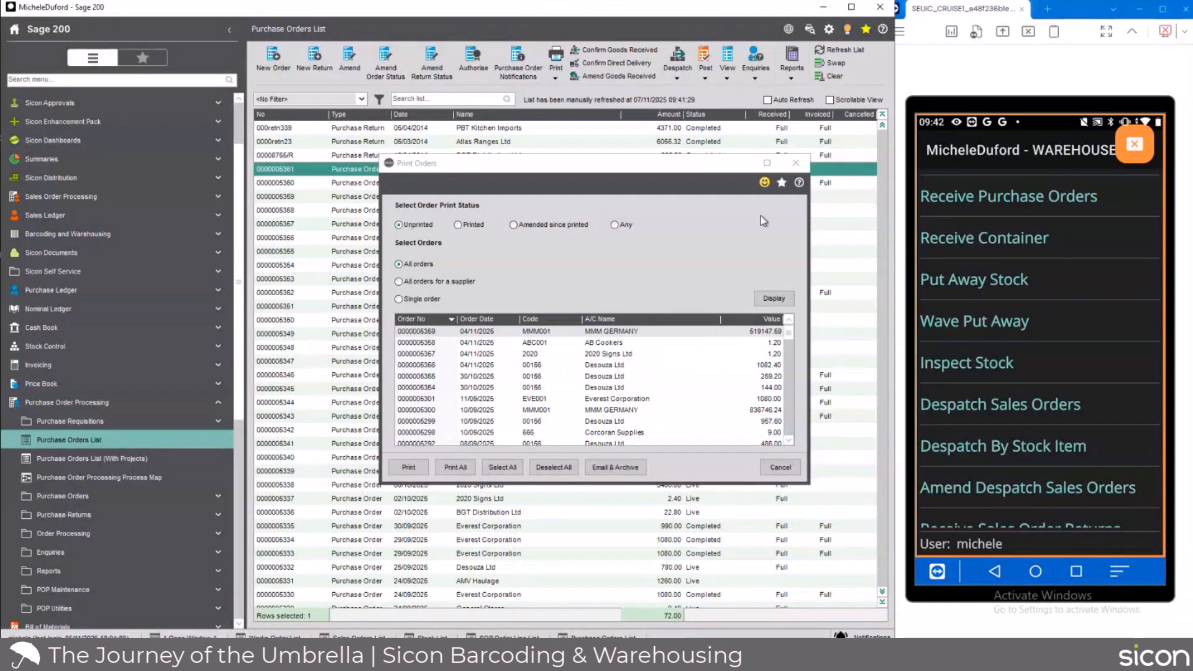
click(796, 163)
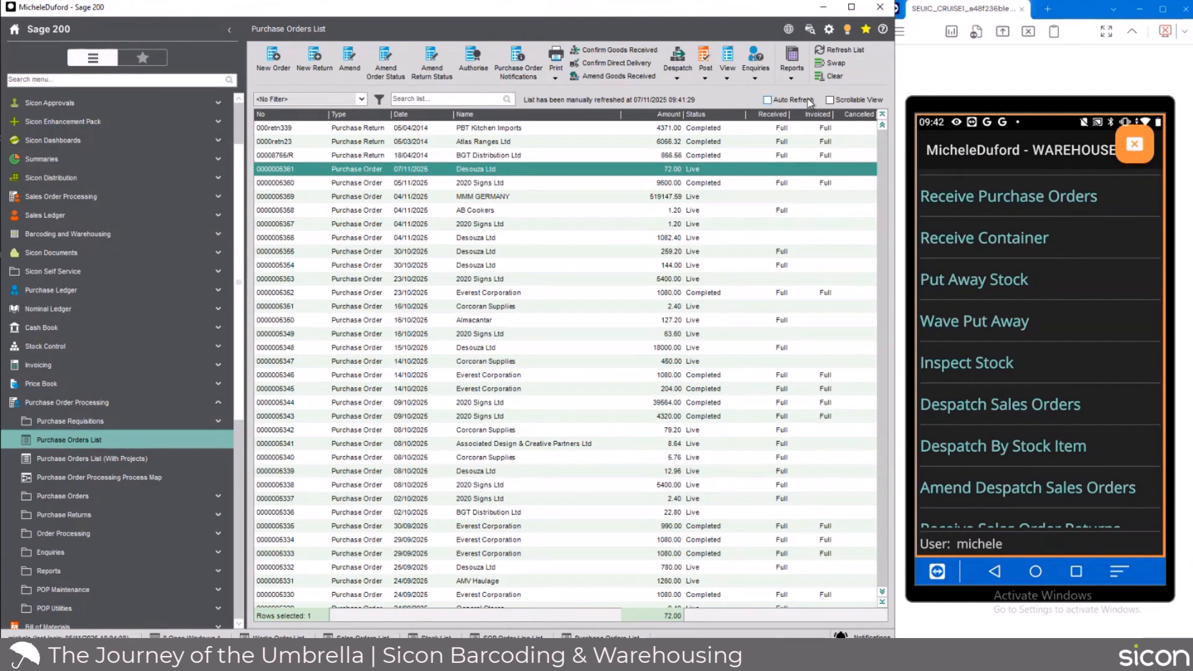
On the handheld warehouse app, open the Desouza Ltd purchase order dated 07/11/25 for receiving and set the screw driver set's quantity to 10.
click(1007, 196)
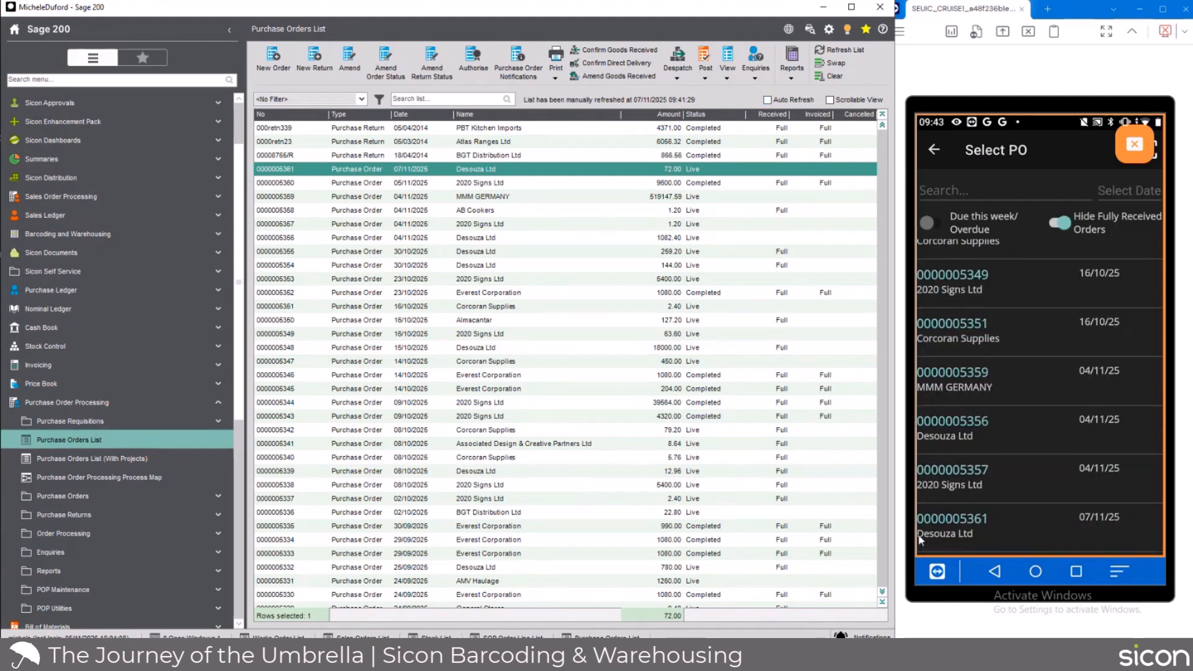
click(995, 524)
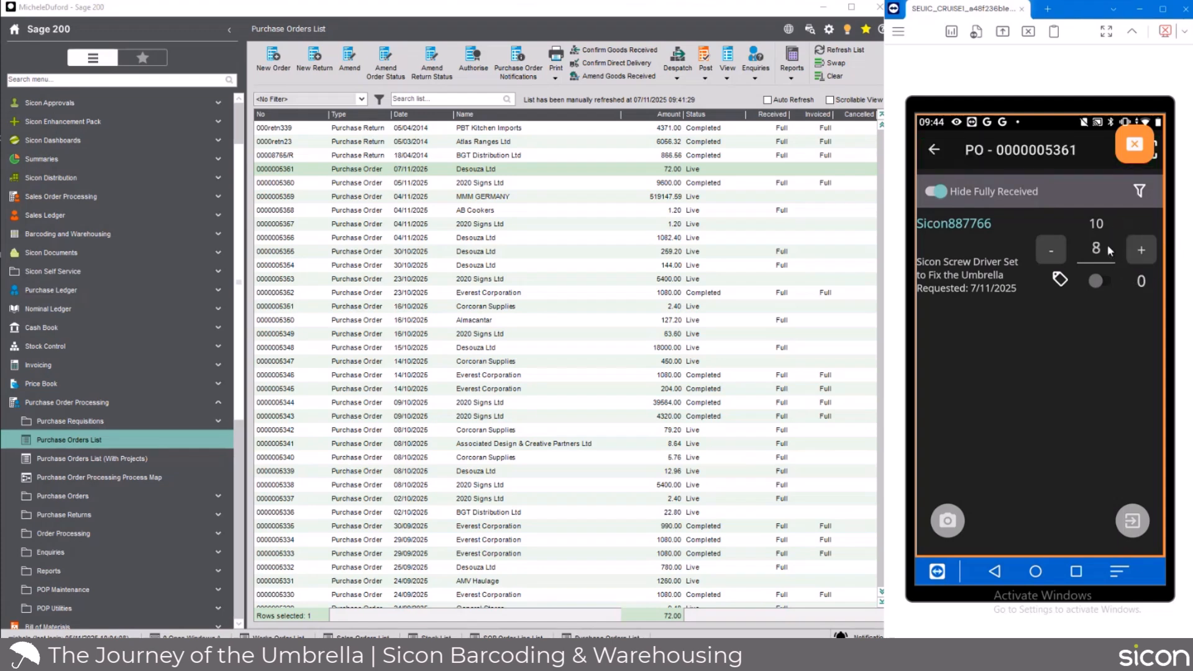
click(1107, 246)
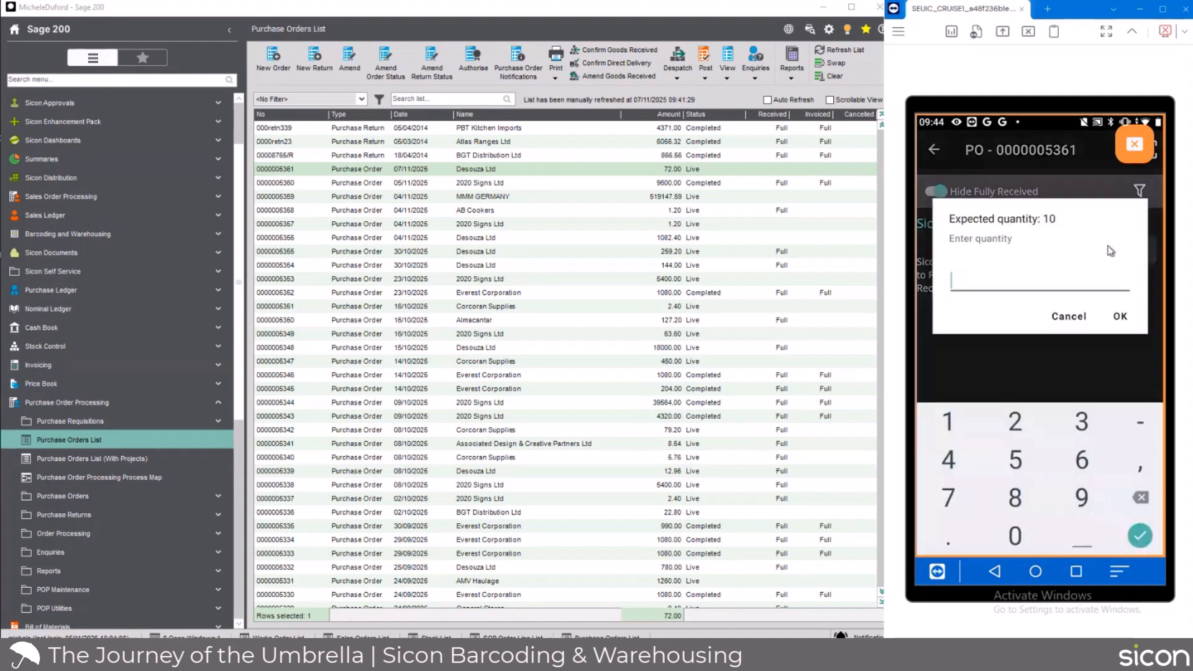
text(10)
key(Return)
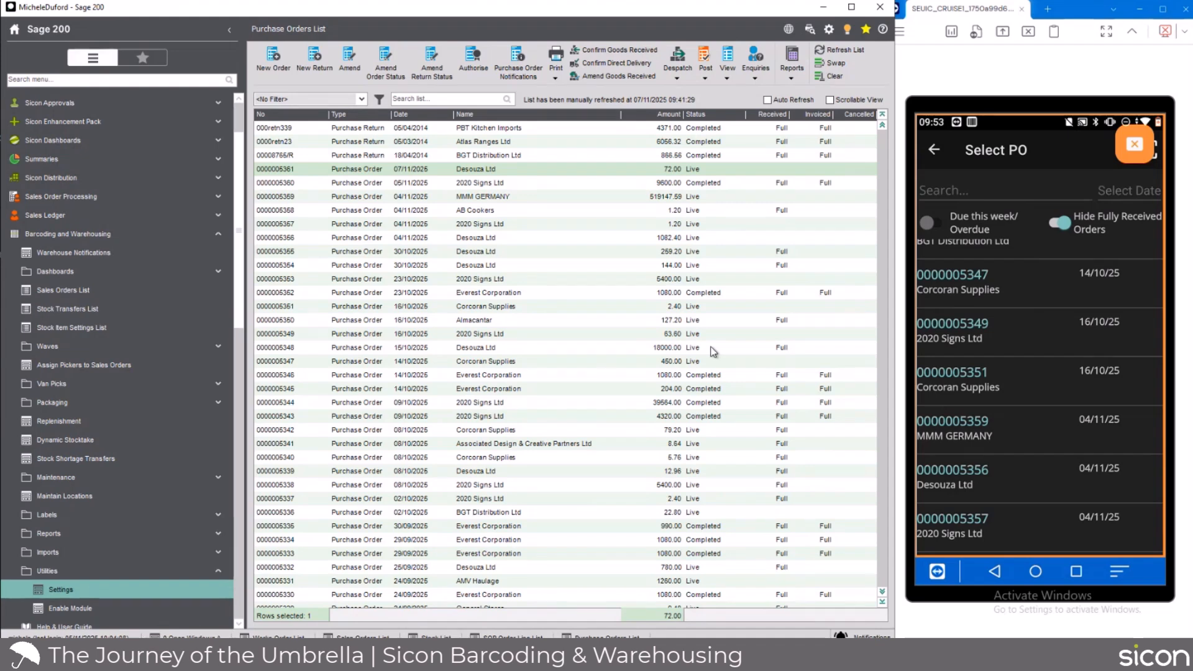
In Sage 200, view the new Desouza Ltd purchase order, check its received quantity and inspect the attached Goods Received Note.
click(471, 176)
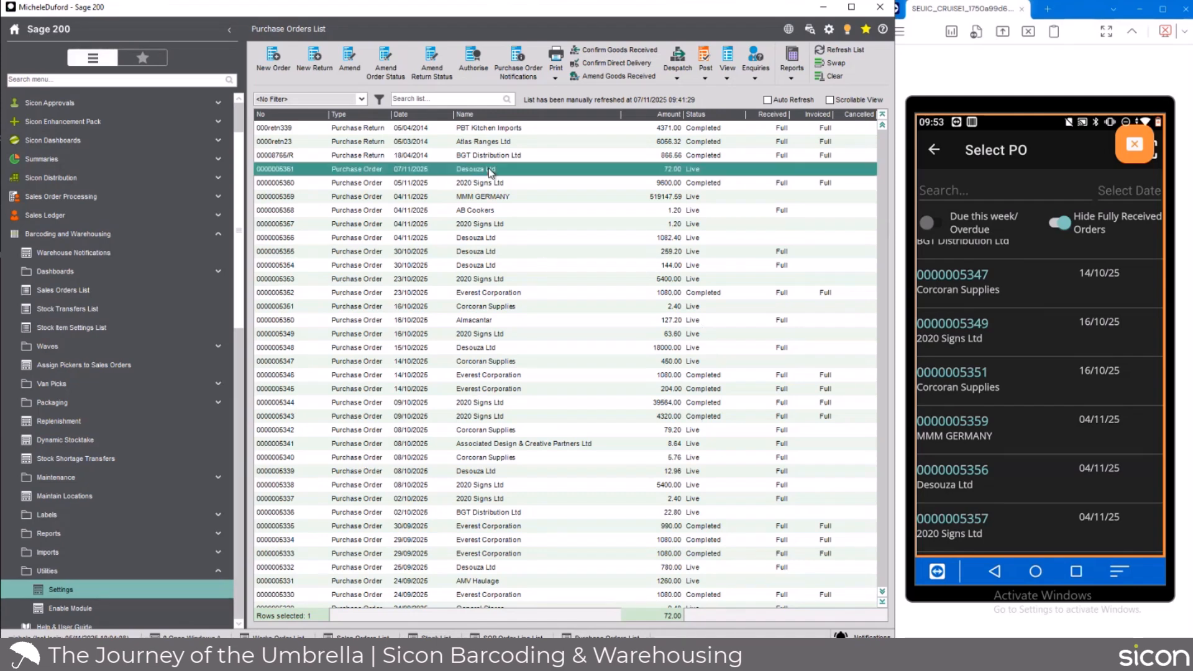
click(727, 77)
click(745, 105)
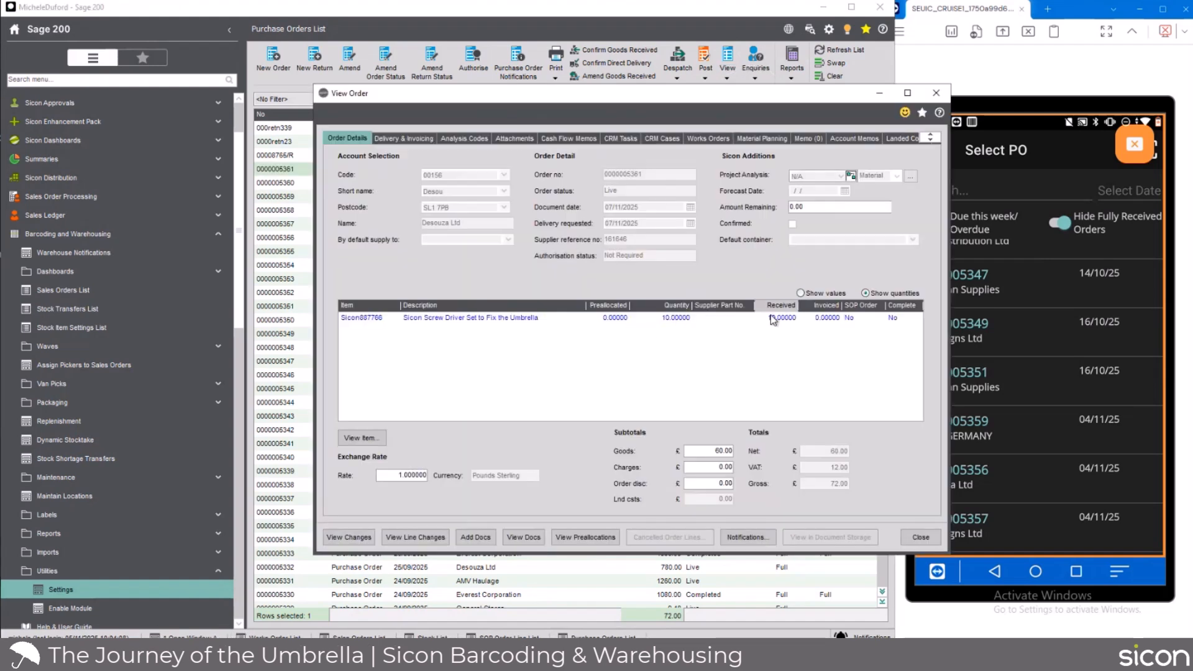
click(524, 538)
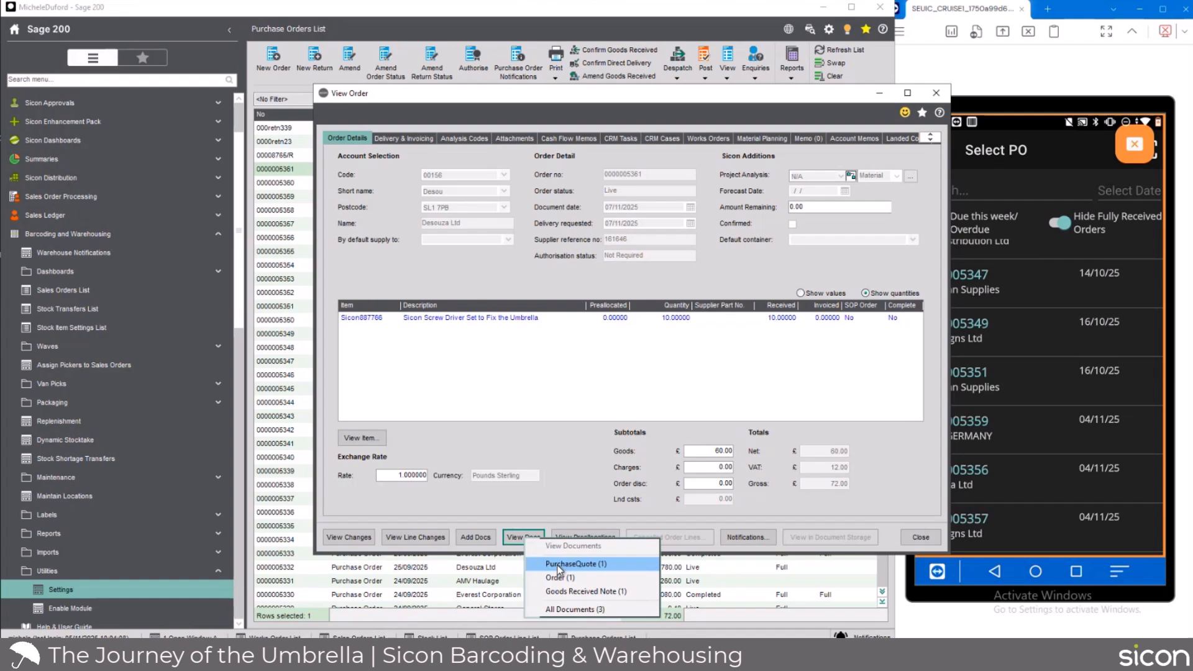
click(568, 591)
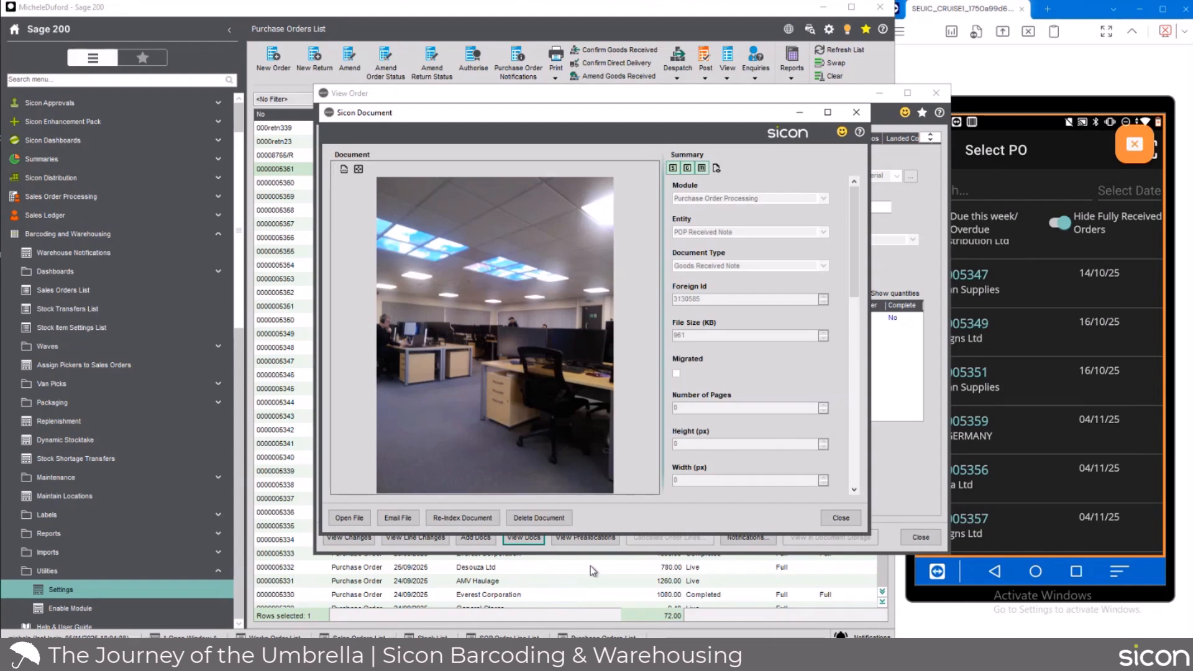
click(841, 518)
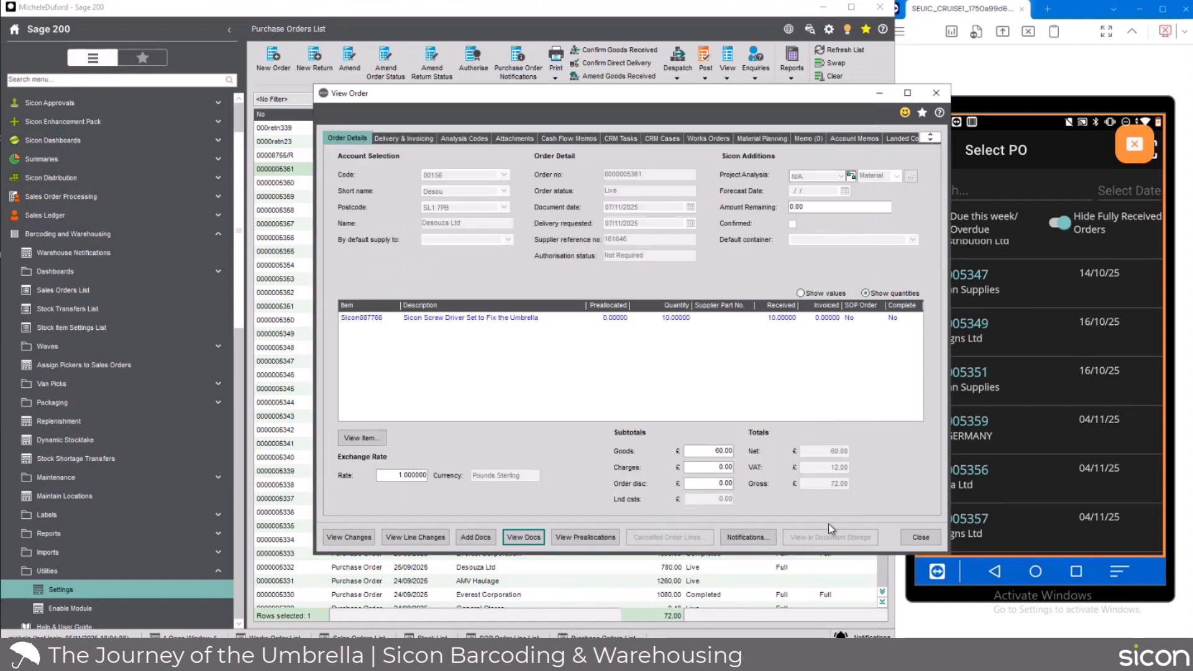
click(922, 542)
Review the Sicon Screw Driver Set's history and its warehouse and bin locations from the Stock List.
click(430, 637)
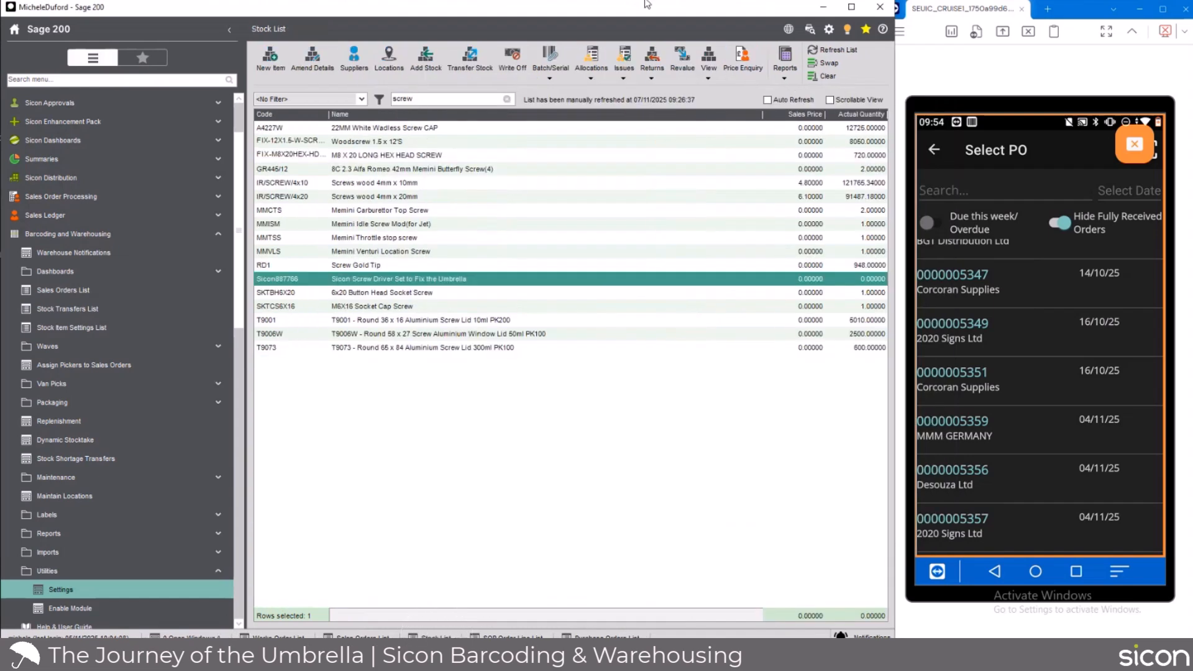
click(709, 66)
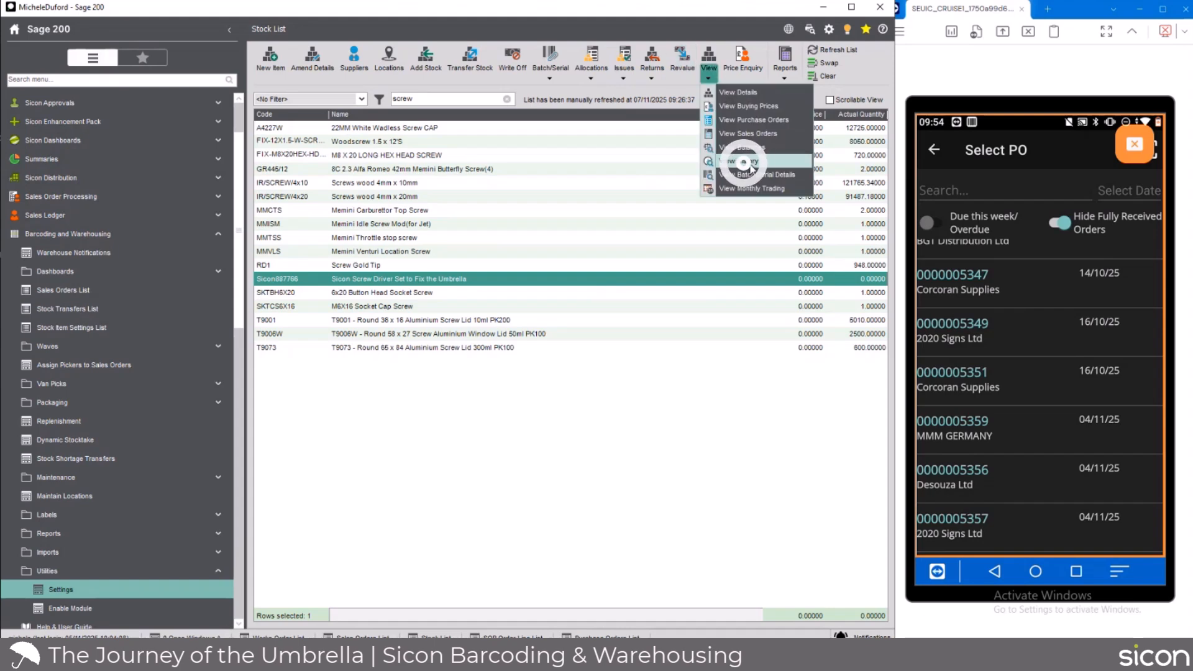
click(744, 161)
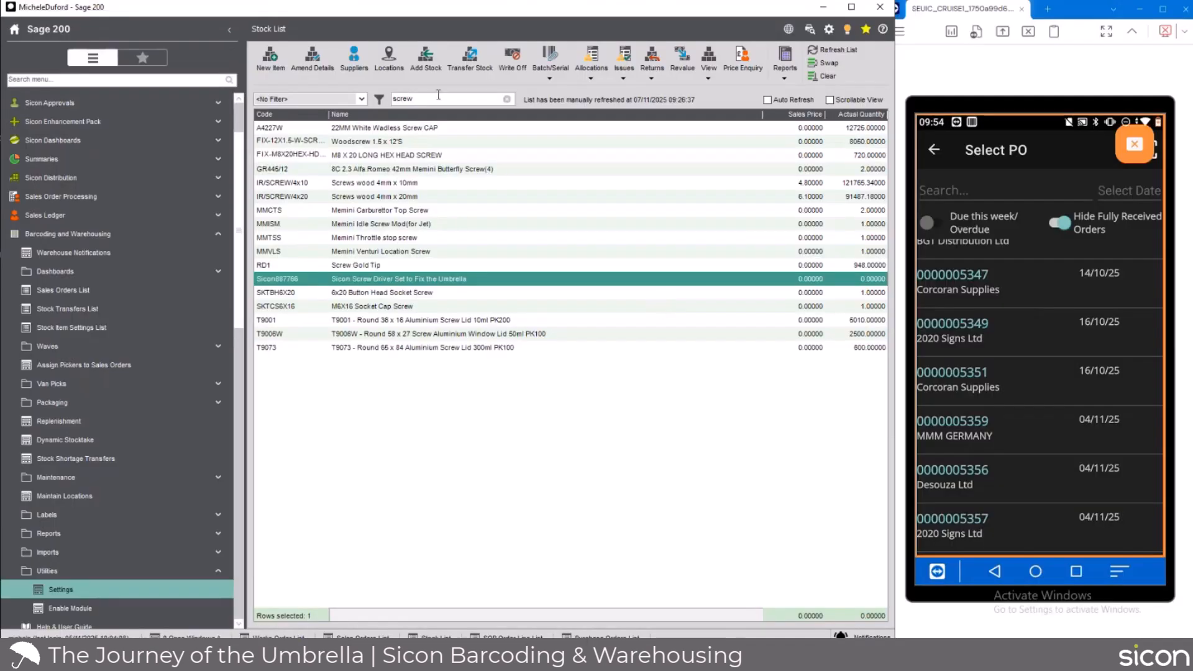
click(391, 60)
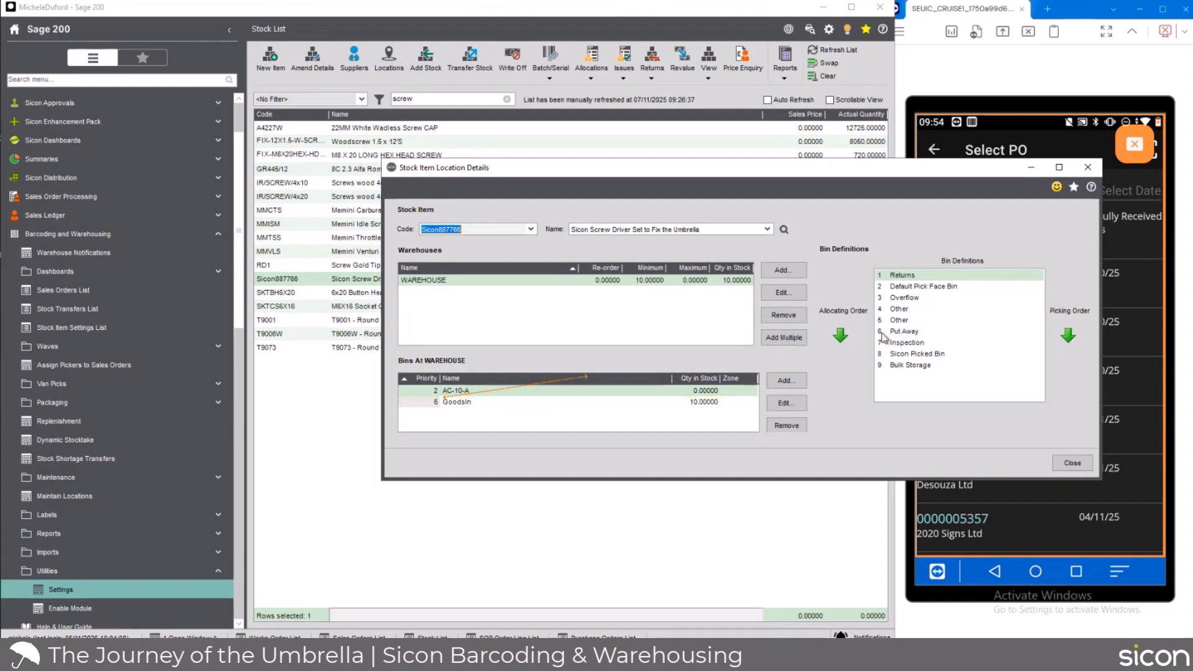
click(1093, 174)
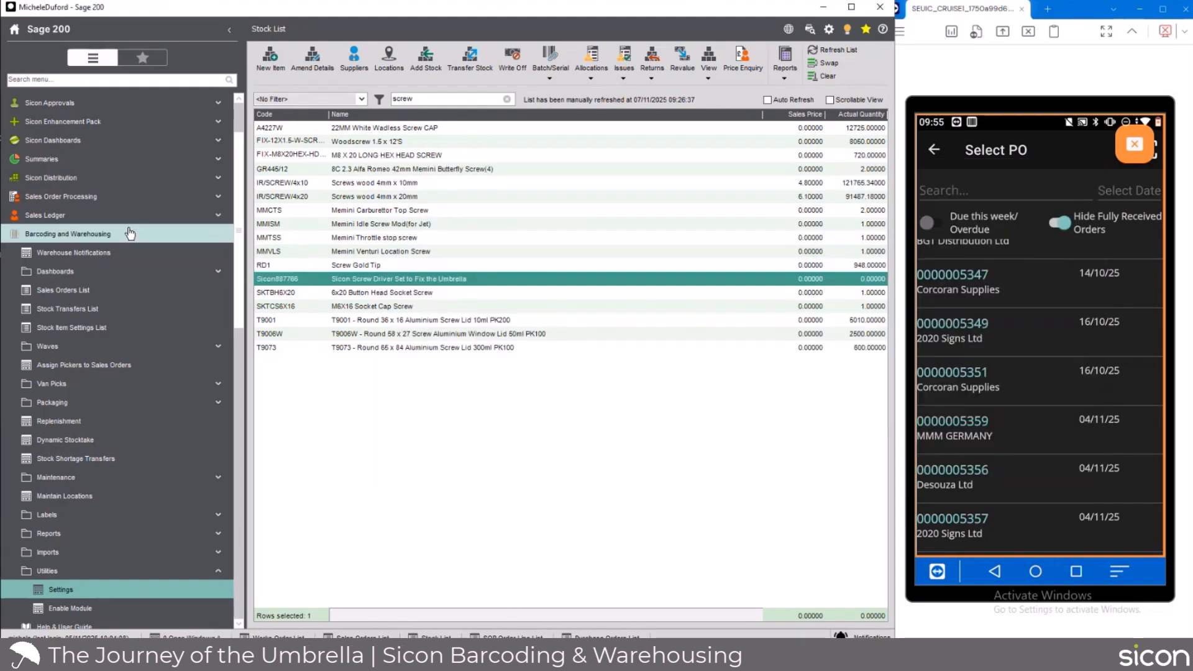
Look at the Sales Orders List in Sales Order Processing and return to the Stock List.
click(62, 197)
click(75, 238)
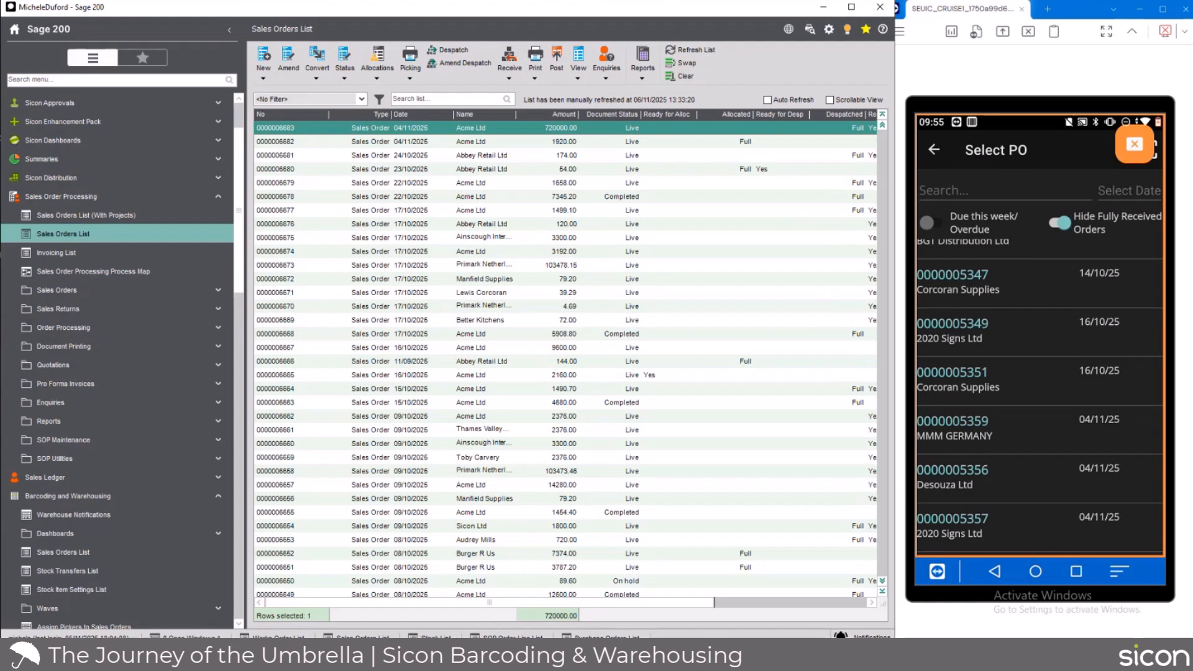
click(435, 637)
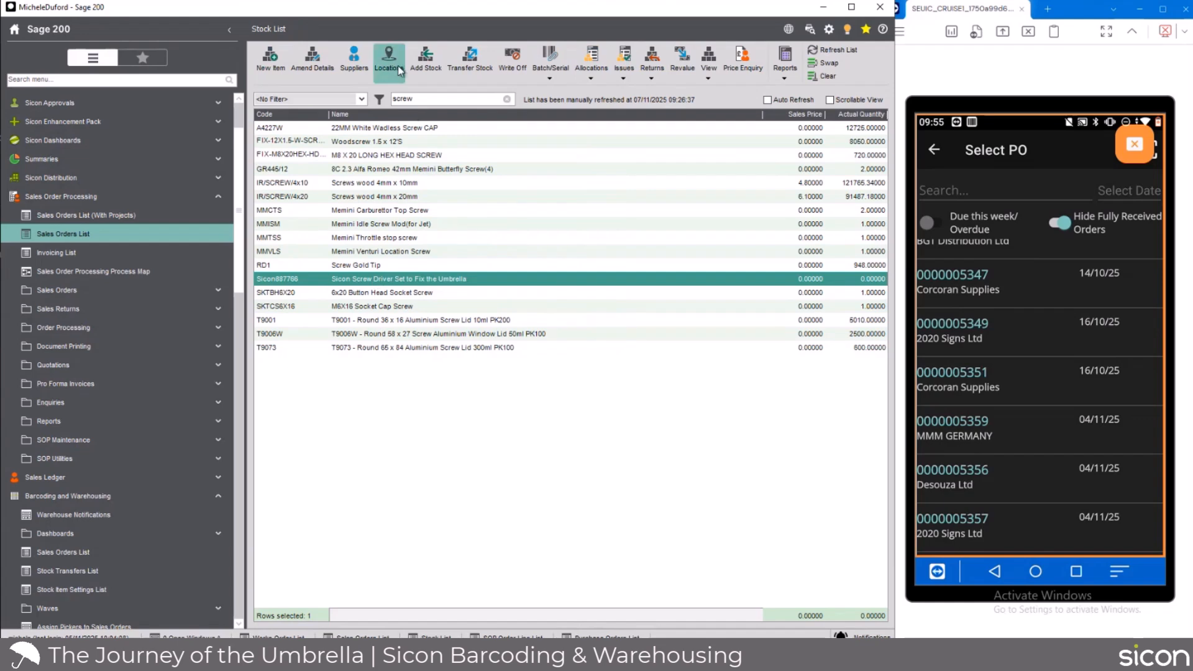
Check the barcode held in Desouza Ltd's supply details for the Sicon Screw Driver Set, leaving the record unedited.
click(353, 59)
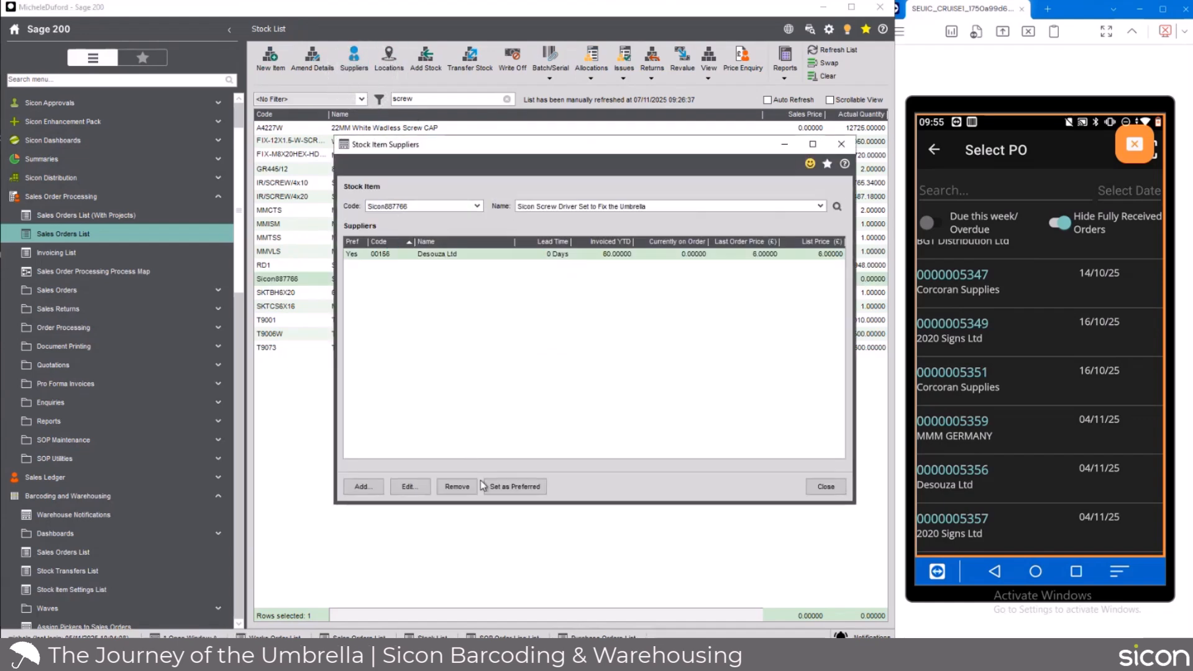
click(415, 486)
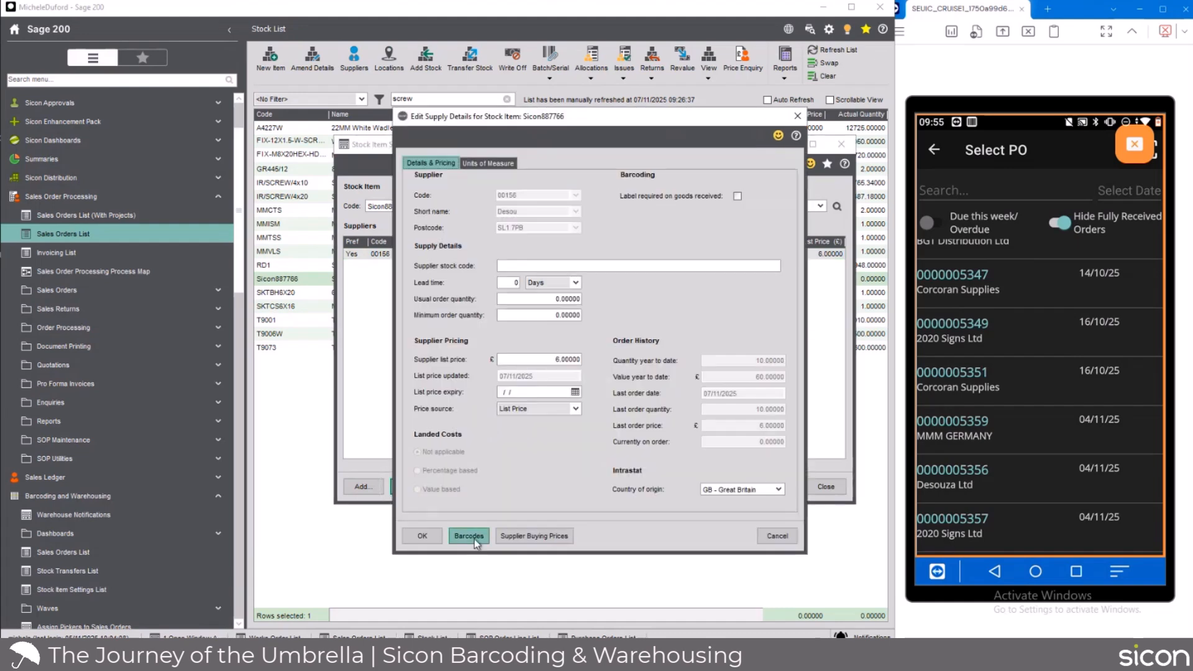
click(470, 536)
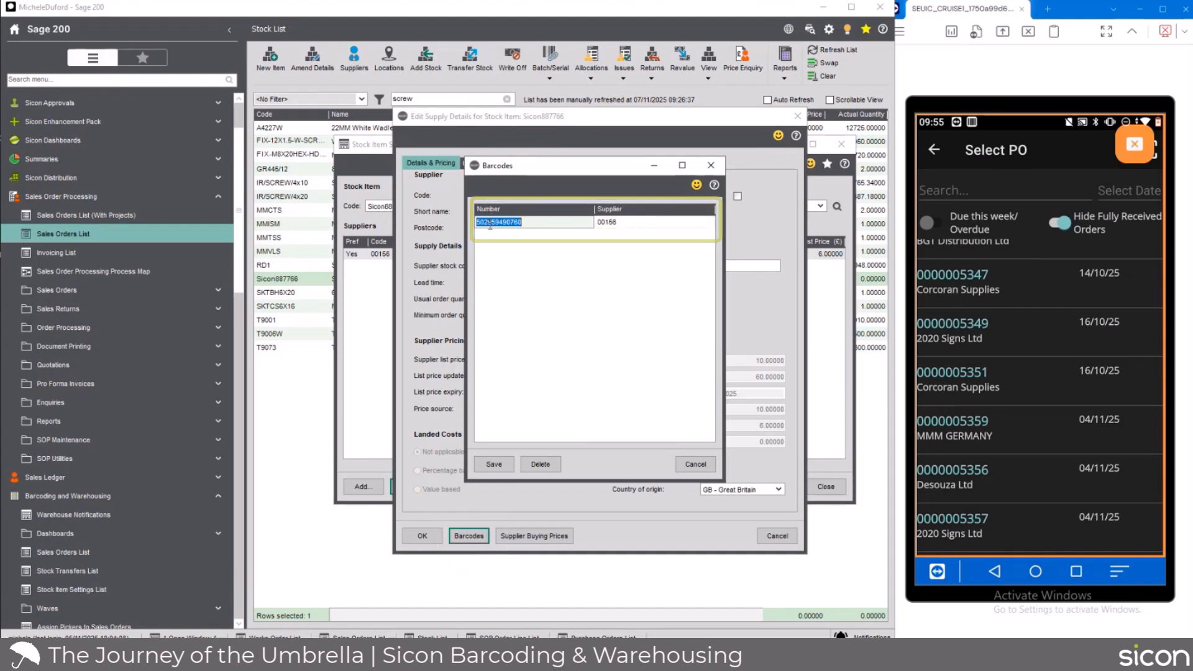
click(710, 164)
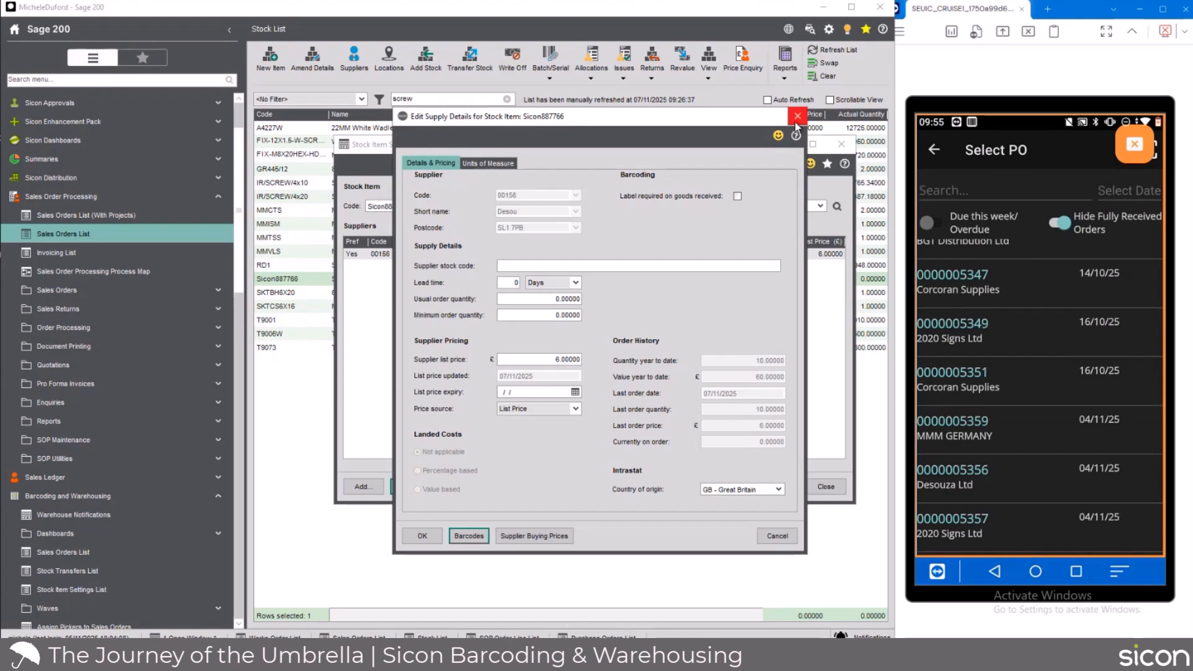
click(796, 122)
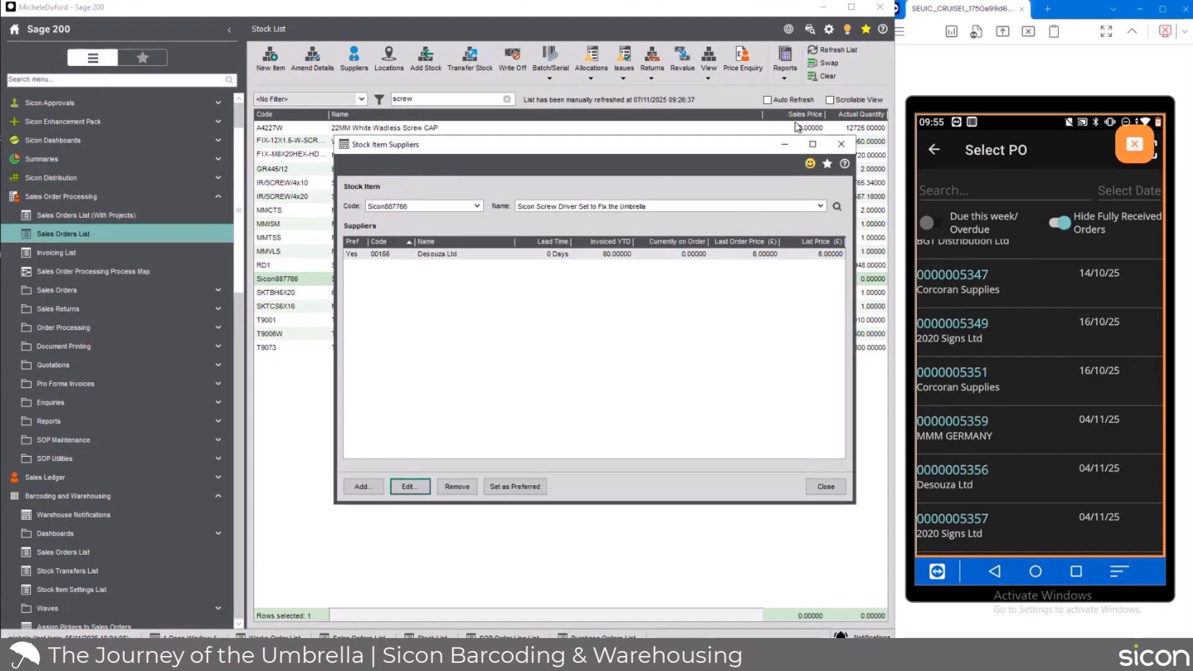
click(841, 146)
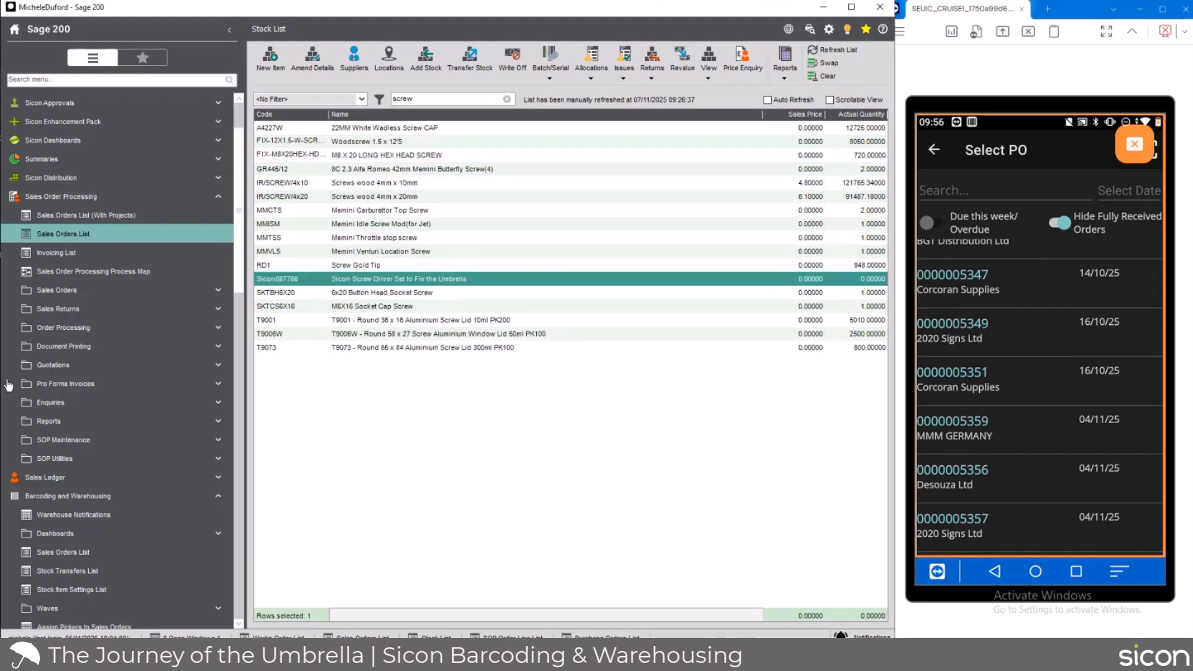
Start a new full sales order for Acme Ltd, dismissing the customer notes and extra details, and enter the customer order number.
click(86, 235)
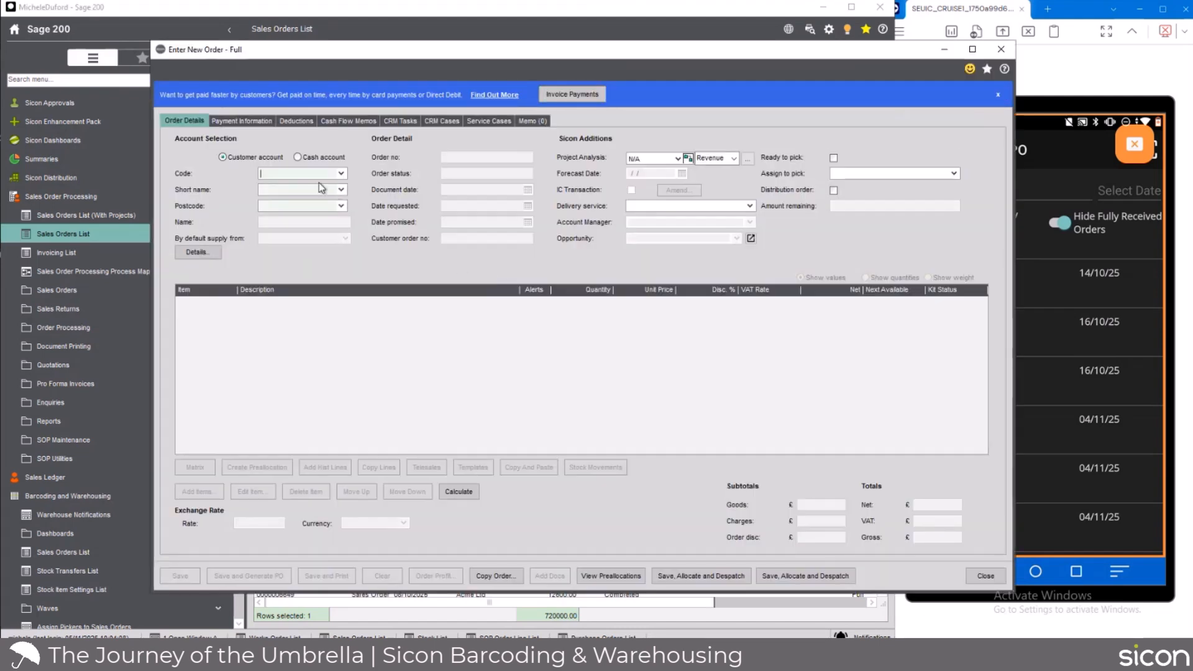
click(309, 190)
text(acme Ltd)
key(Tab)
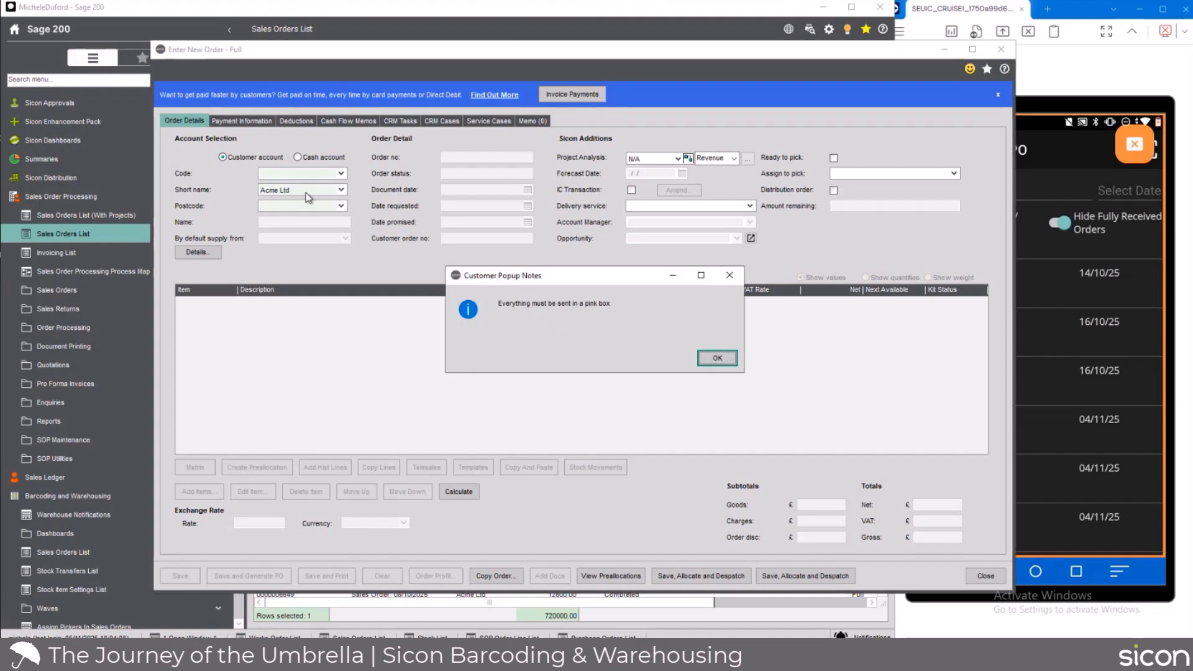
click(702, 357)
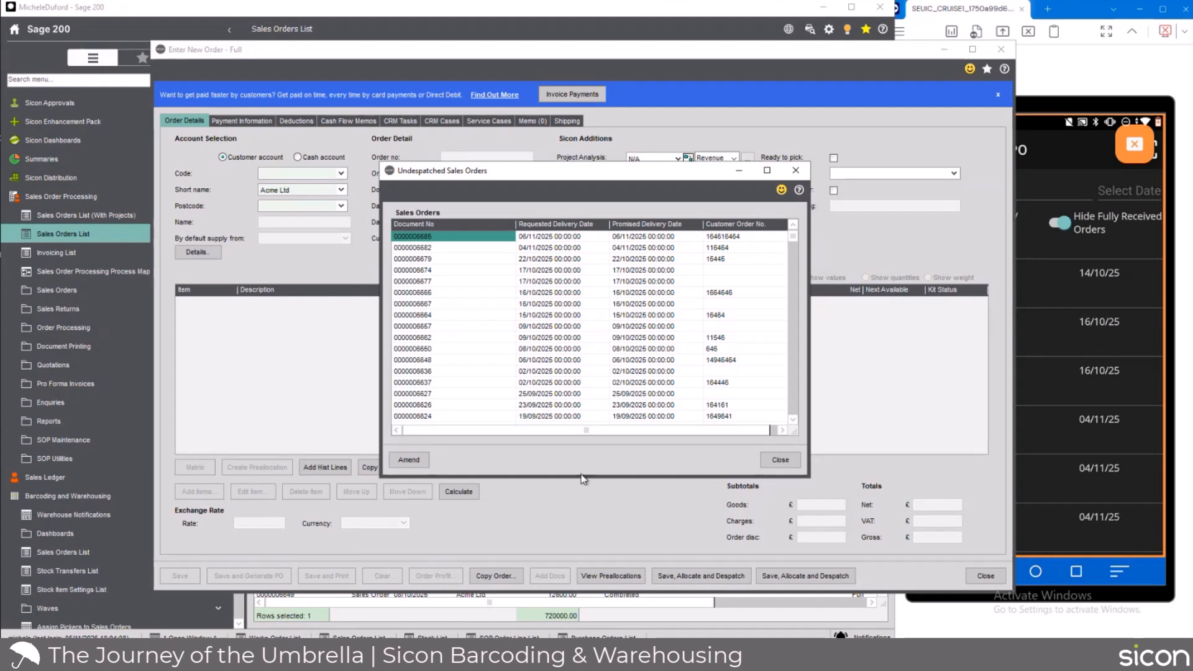
click(776, 460)
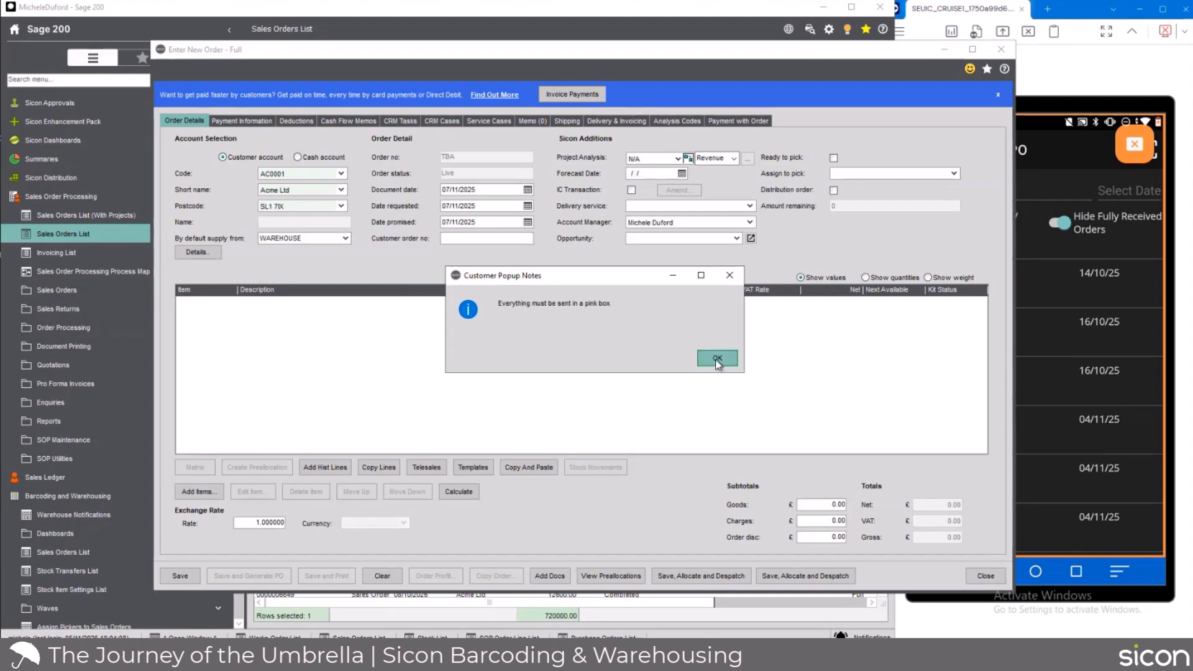
click(718, 359)
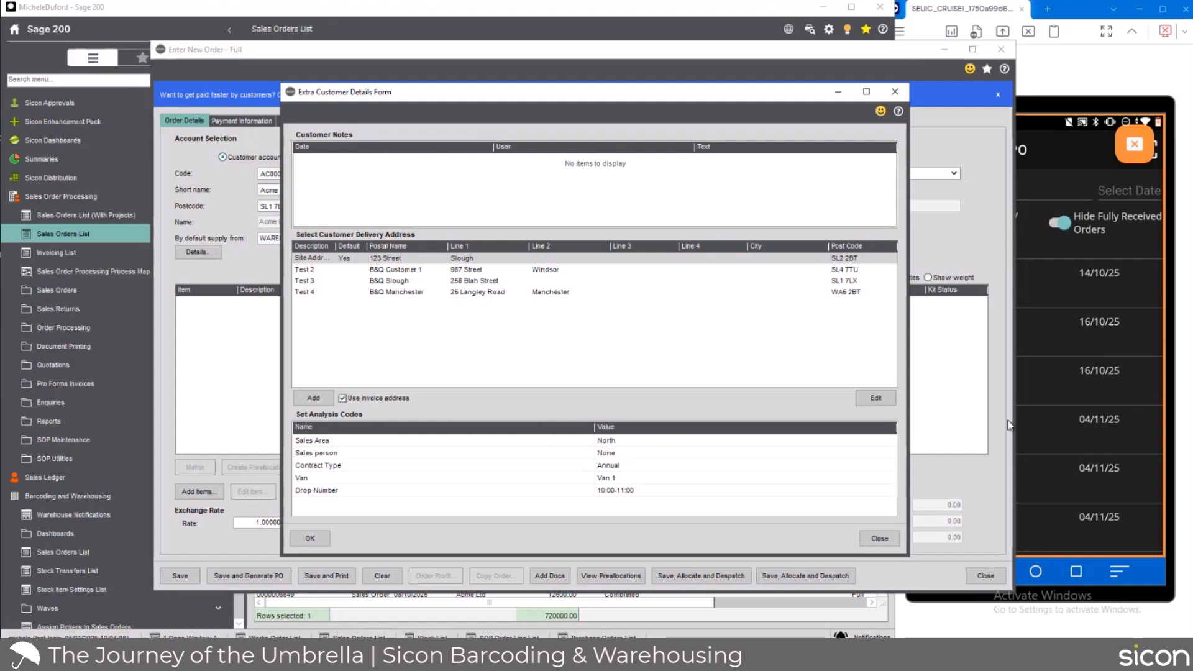
click(881, 539)
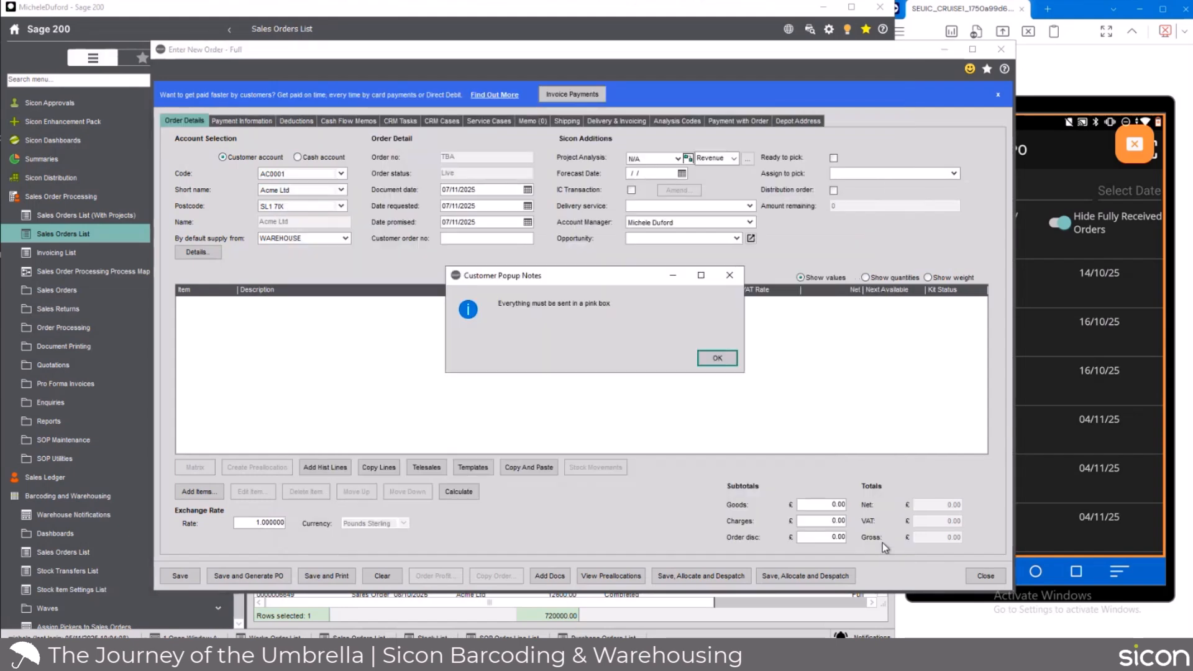
click(726, 365)
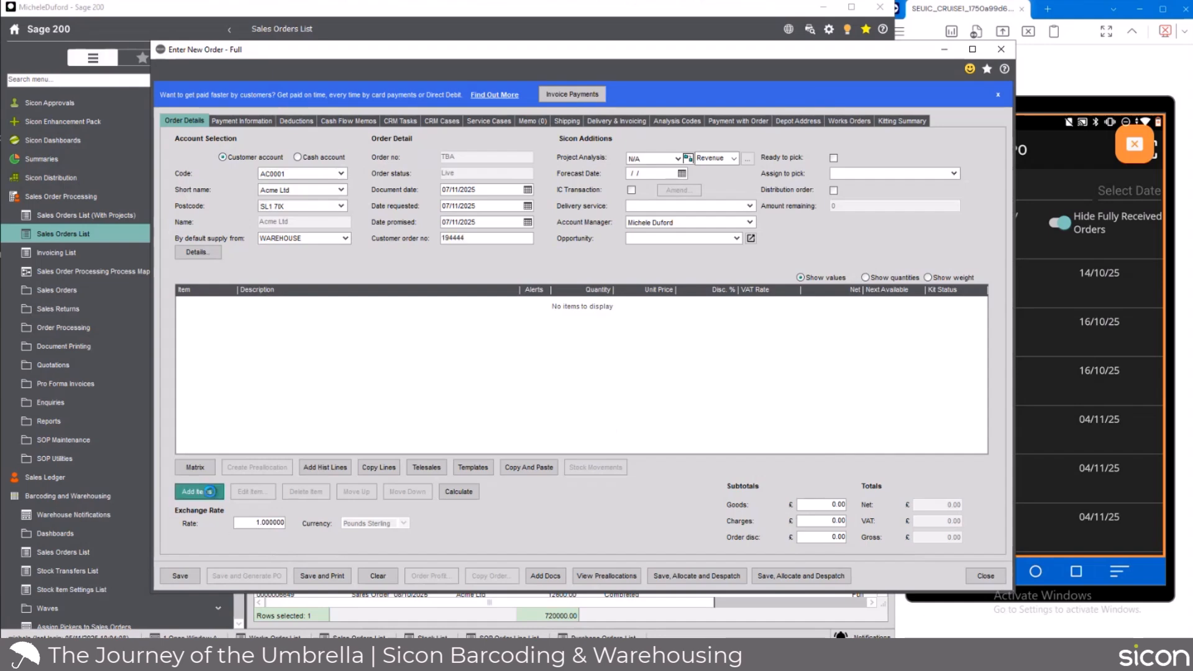
Add an order line for 2 of the Sicon Screw Driver Set to Fix the Umbrella at a unit price of £150.
click(201, 493)
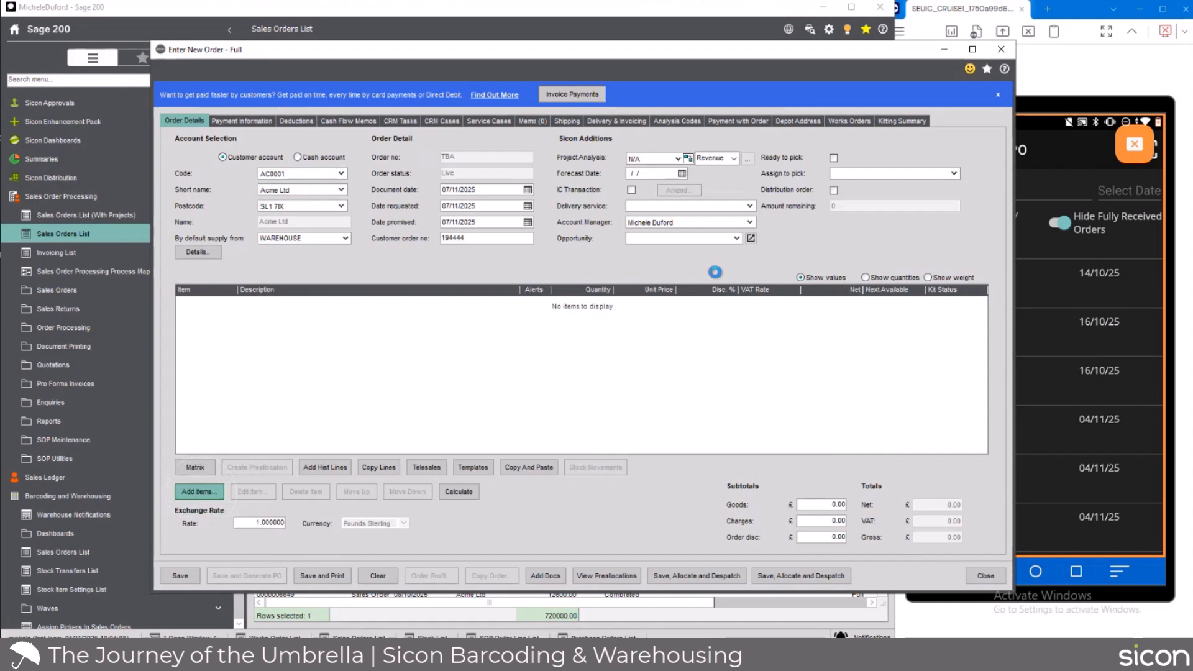
click(654, 173)
text(sicon)
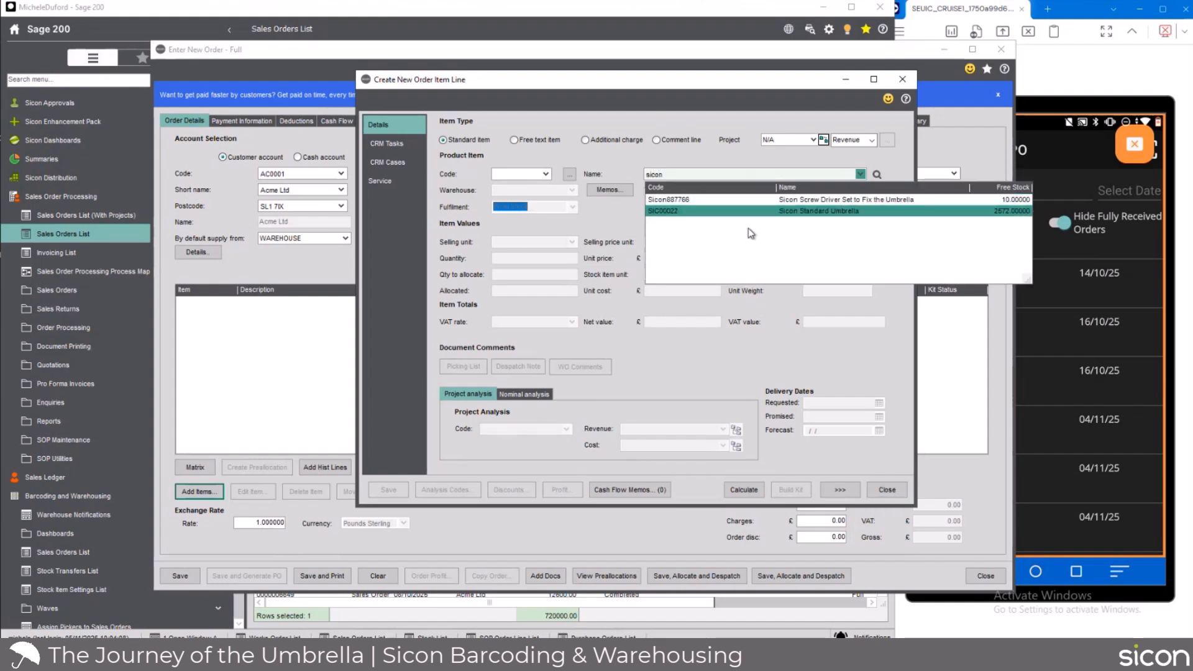
click(819, 200)
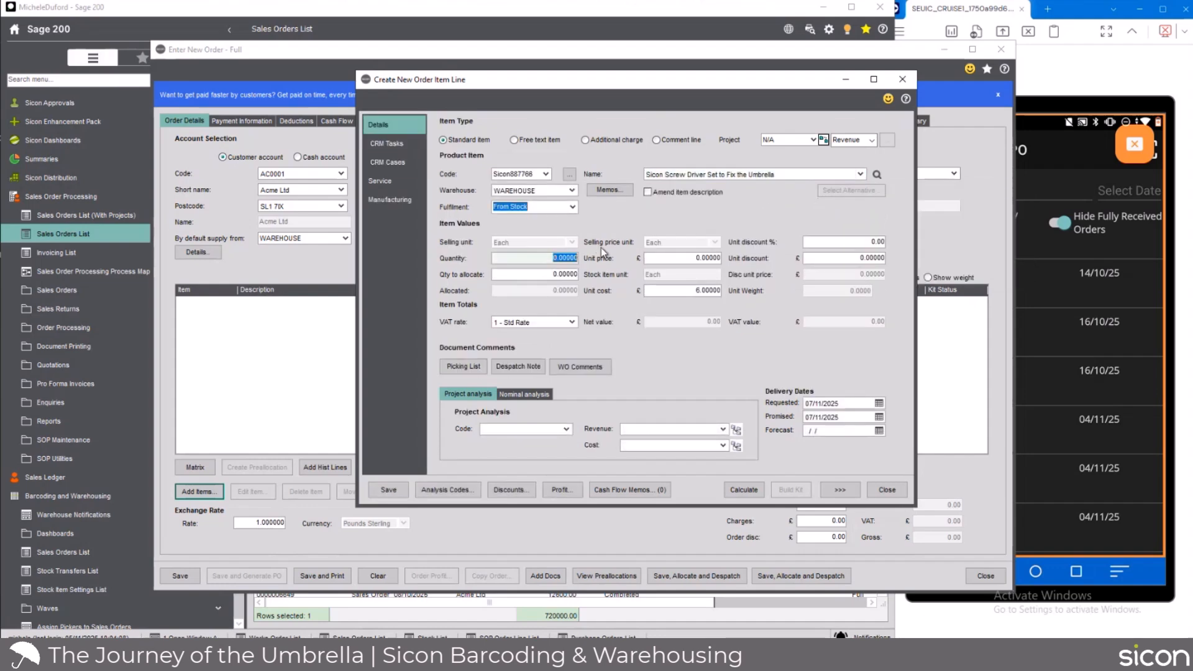
text(2)
key(Tab)
key(Tab)
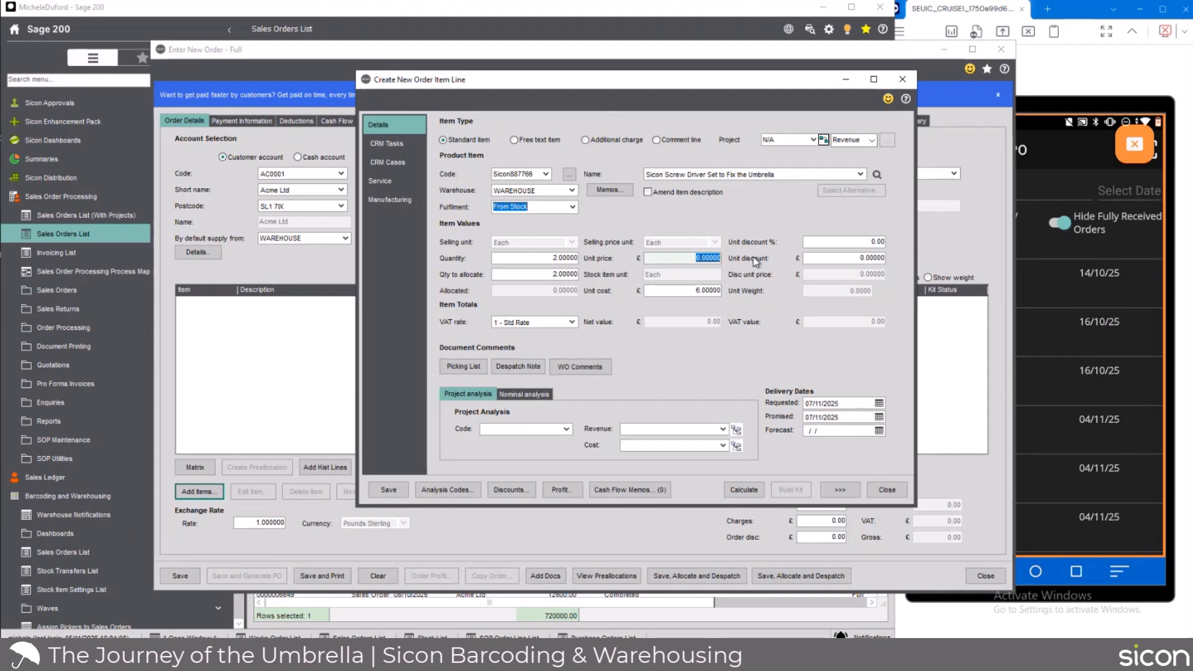
text(150)
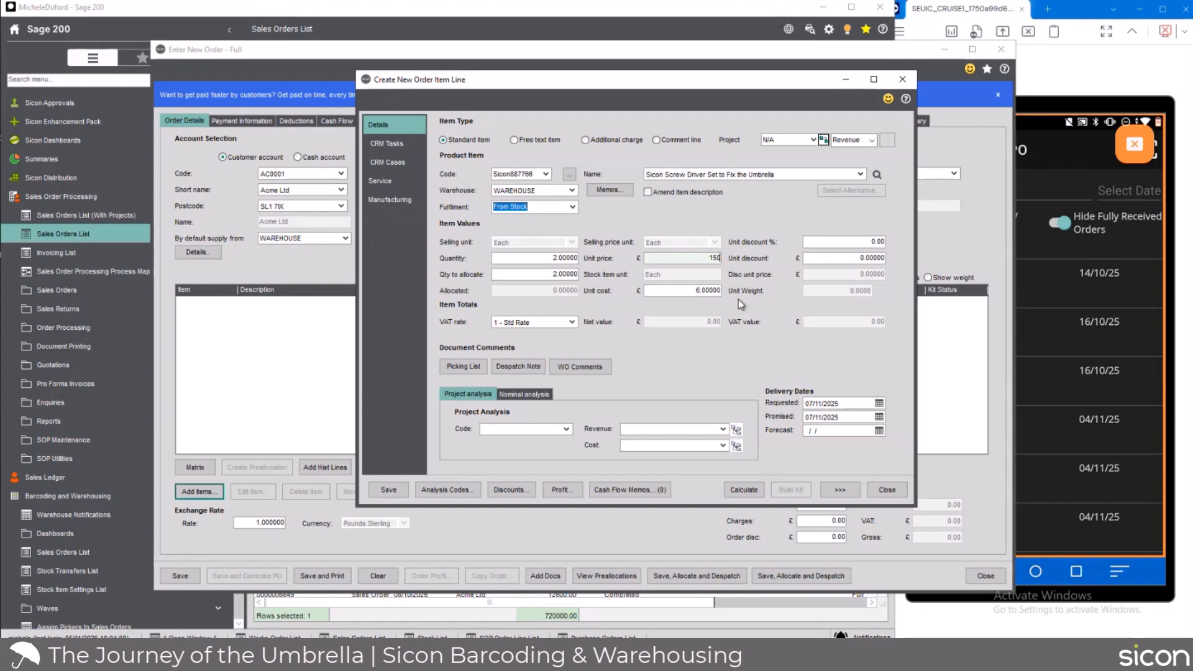
click(393, 497)
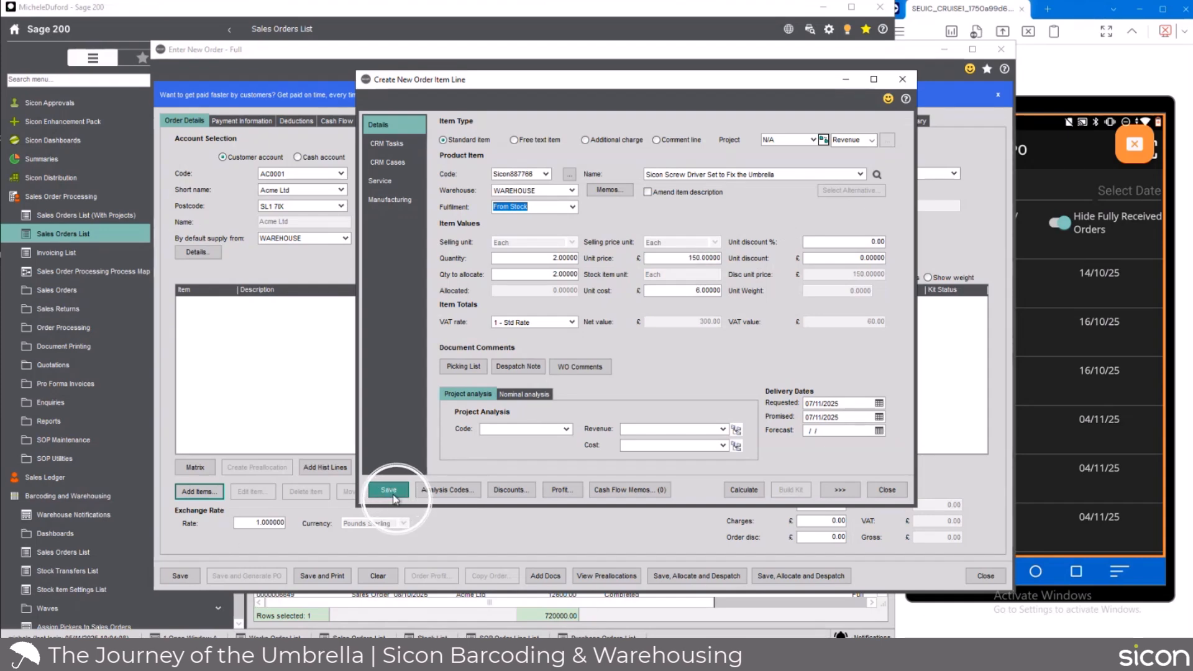
click(902, 79)
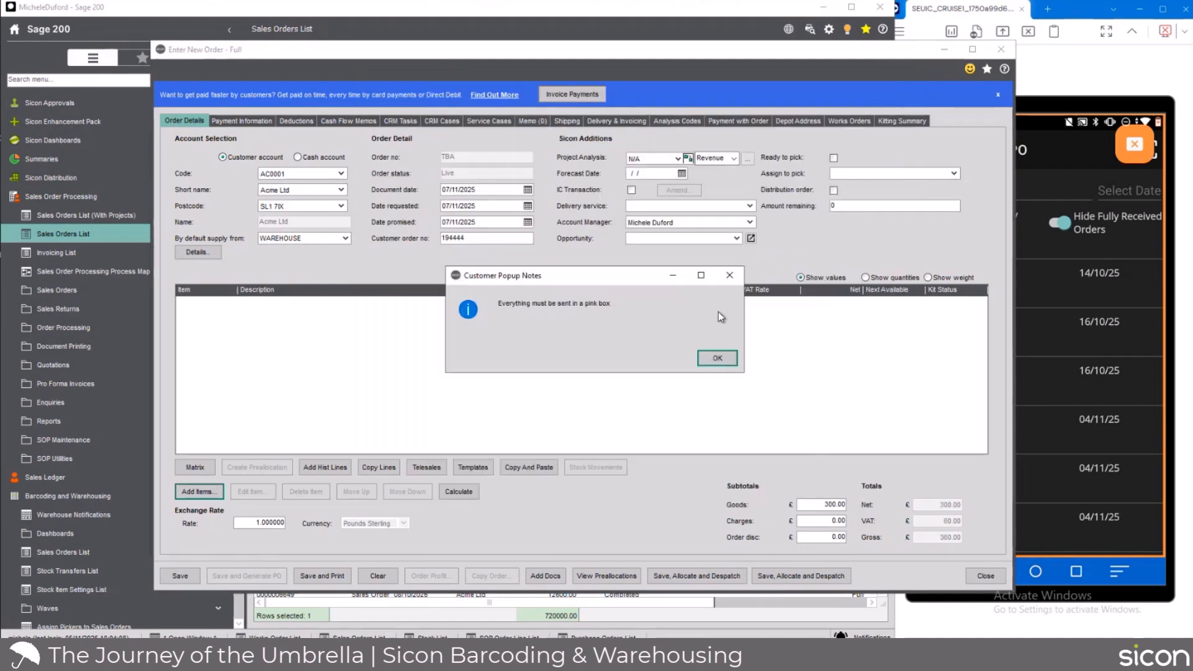
click(717, 359)
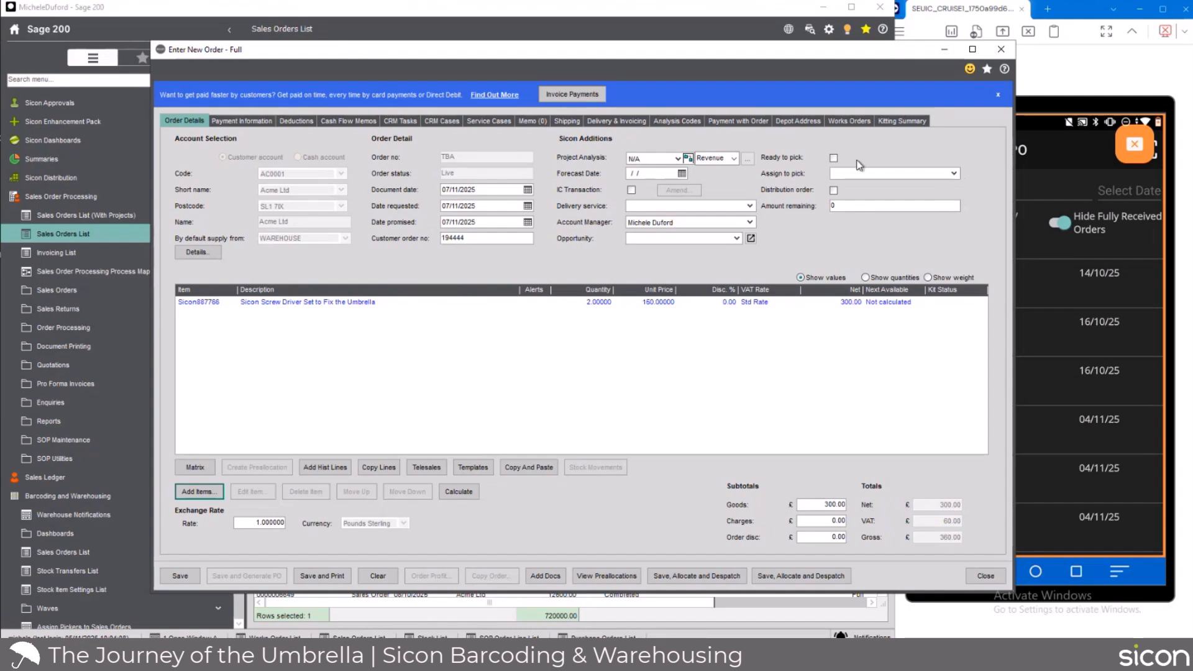
Review the available pickers without assigning one, mark the order ready to pick, and save it without creating a project.
click(954, 173)
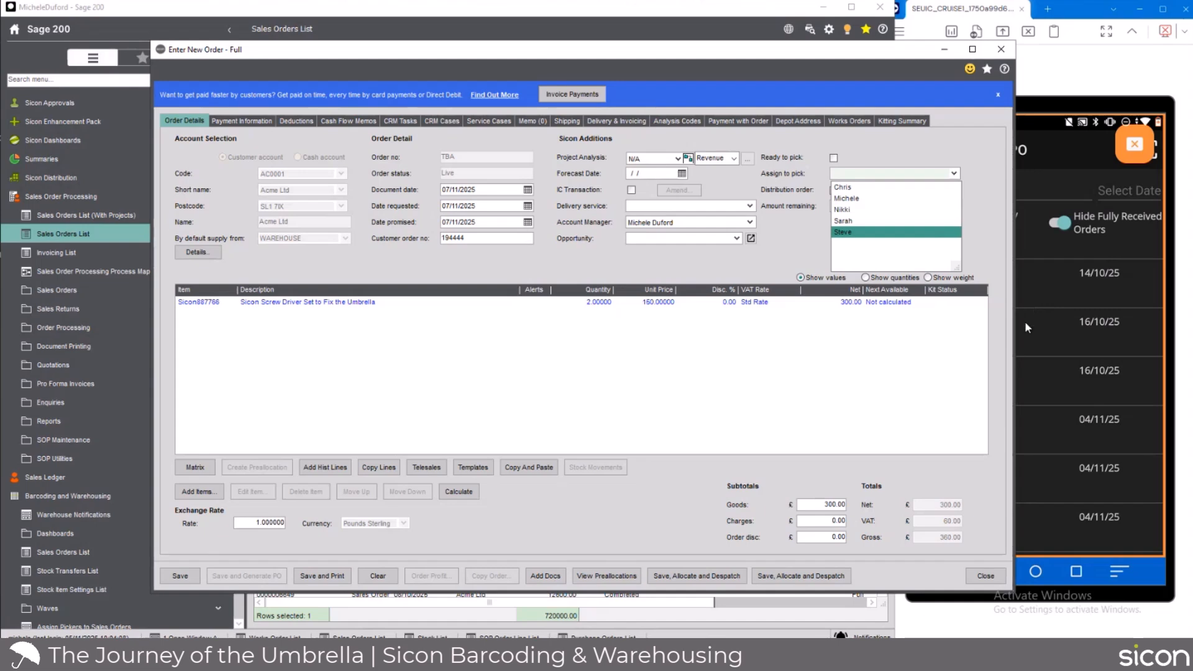
click(831, 284)
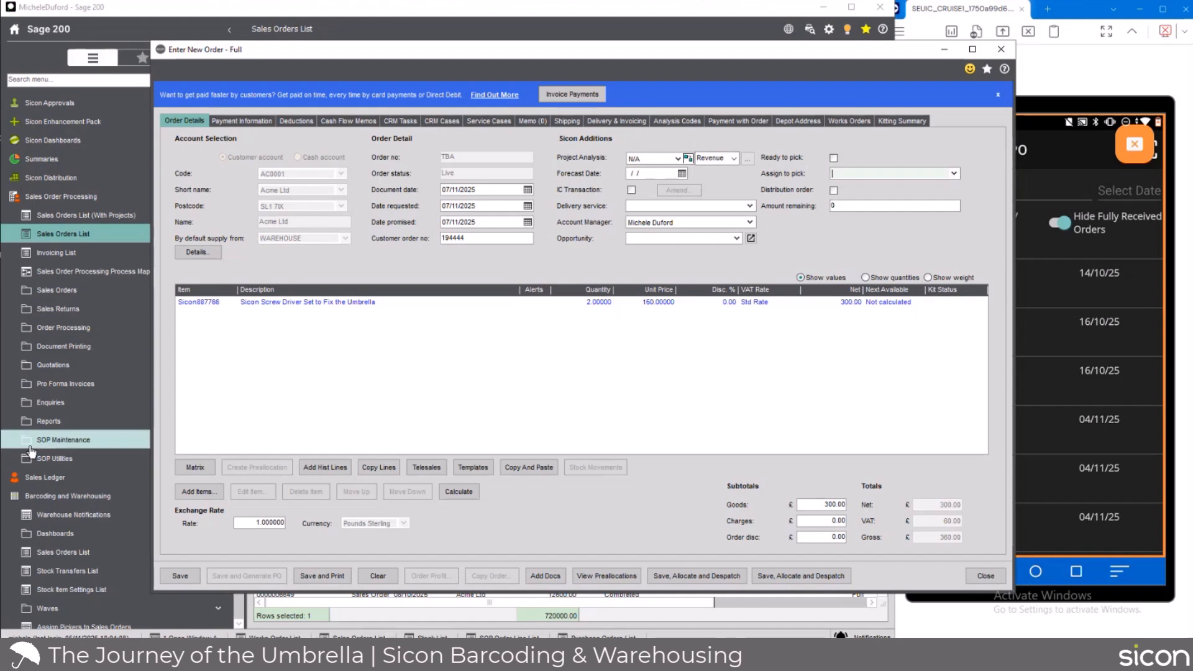
click(180, 578)
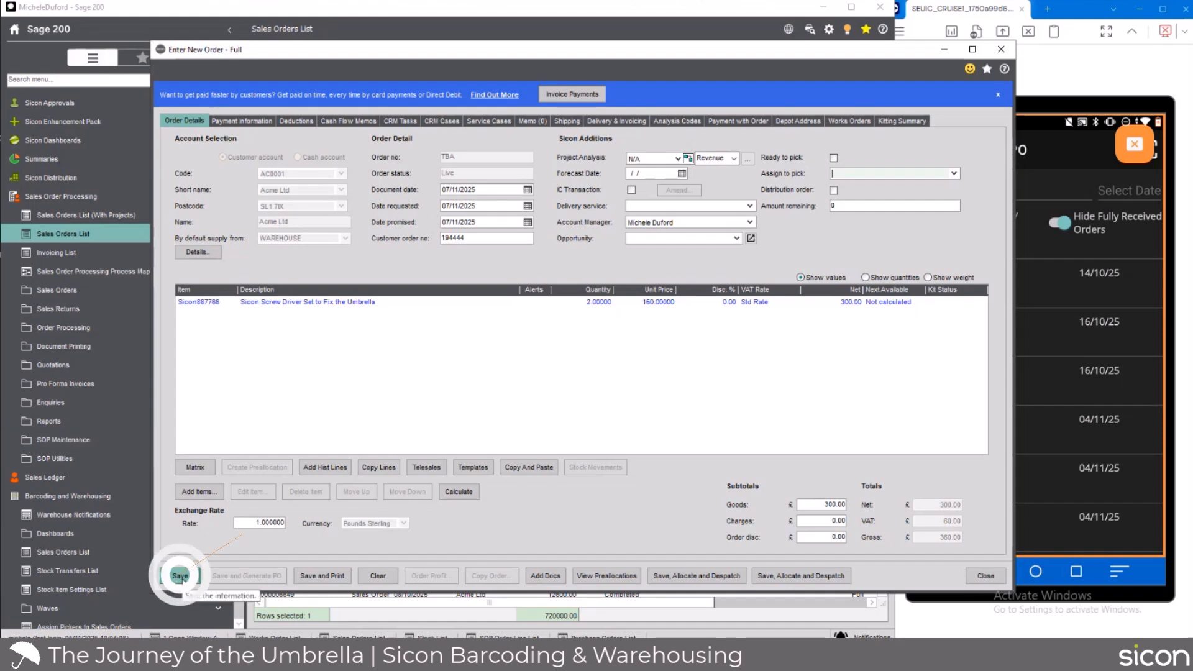
click(687, 374)
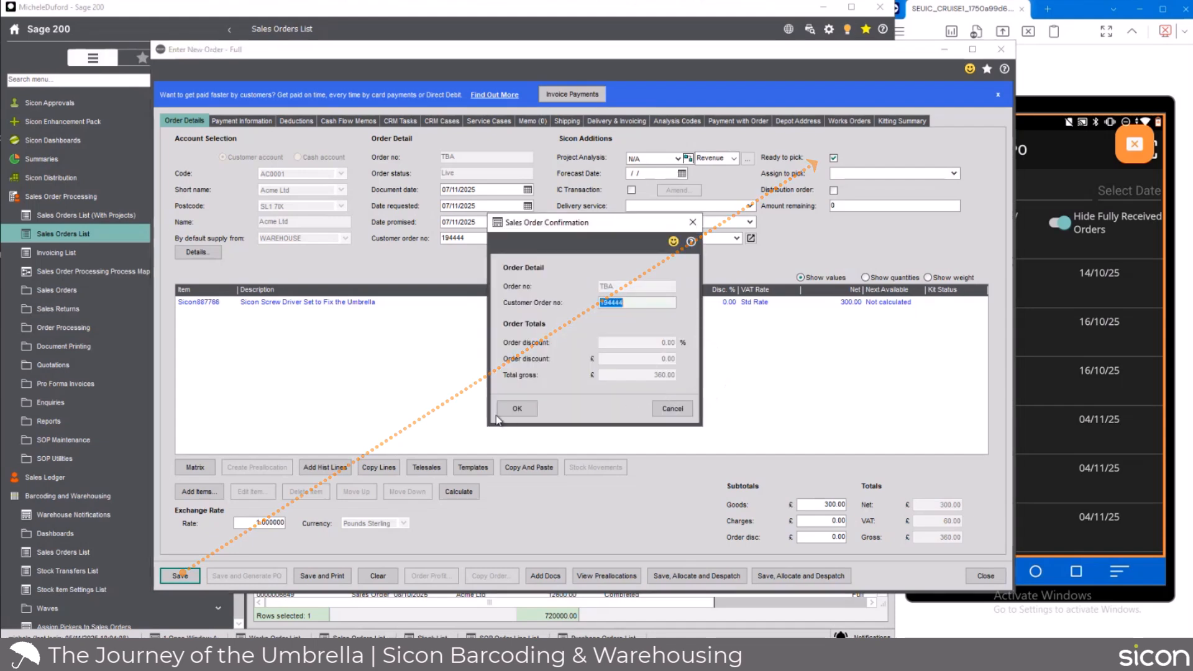
click(516, 409)
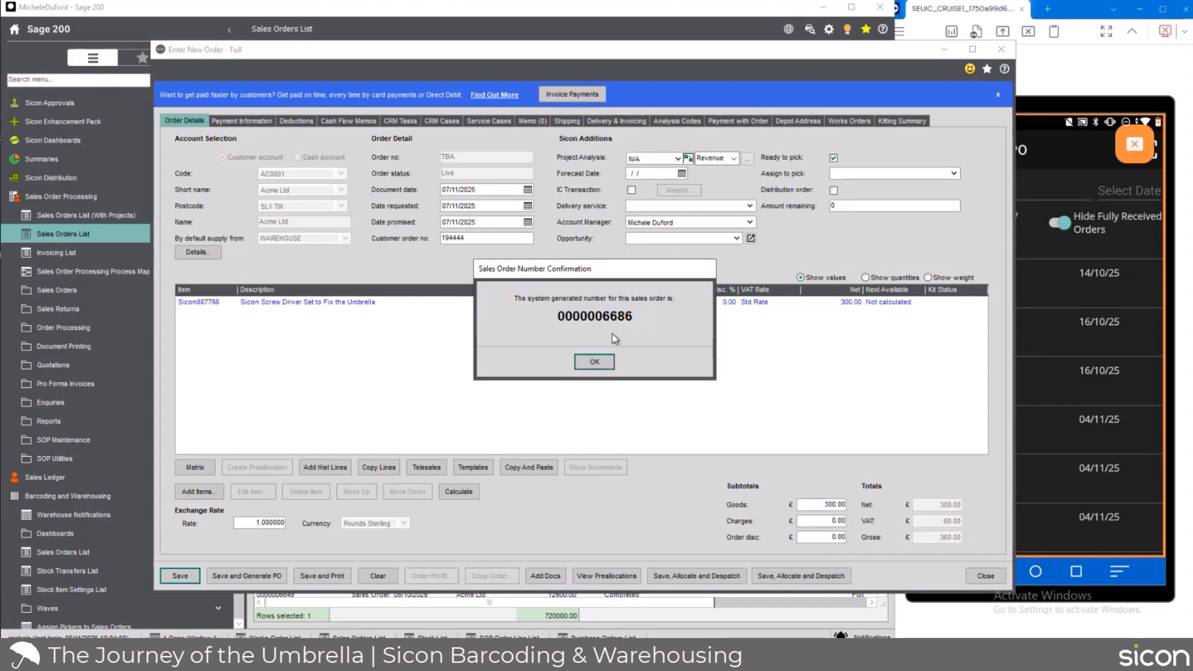
click(595, 362)
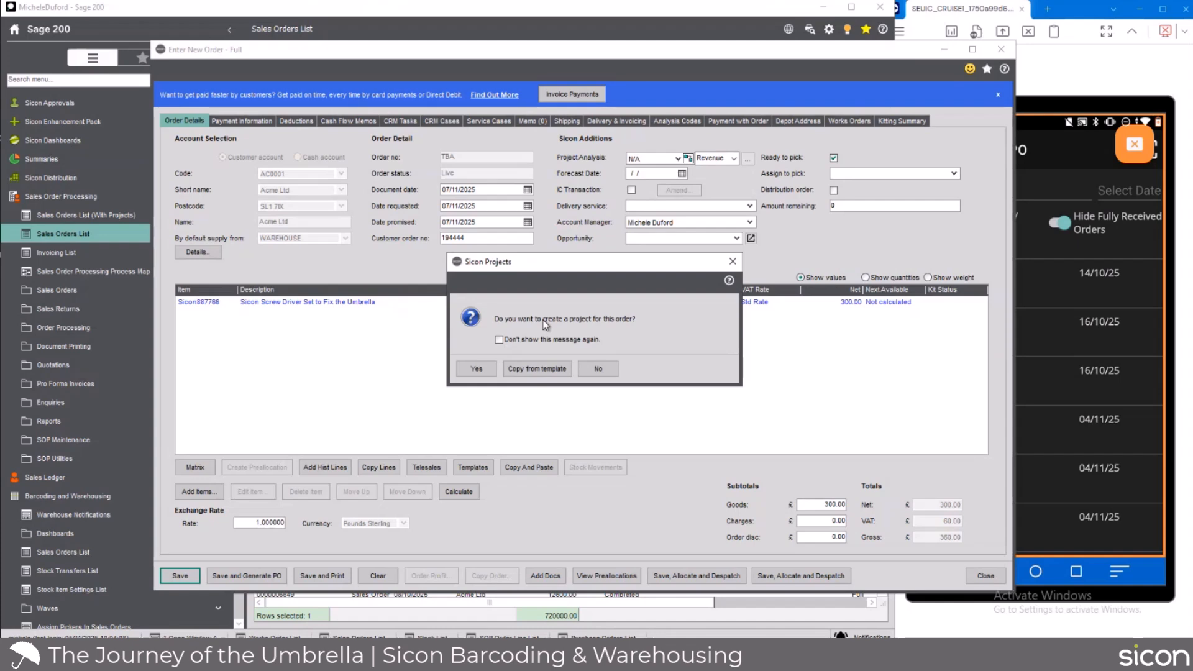
click(601, 369)
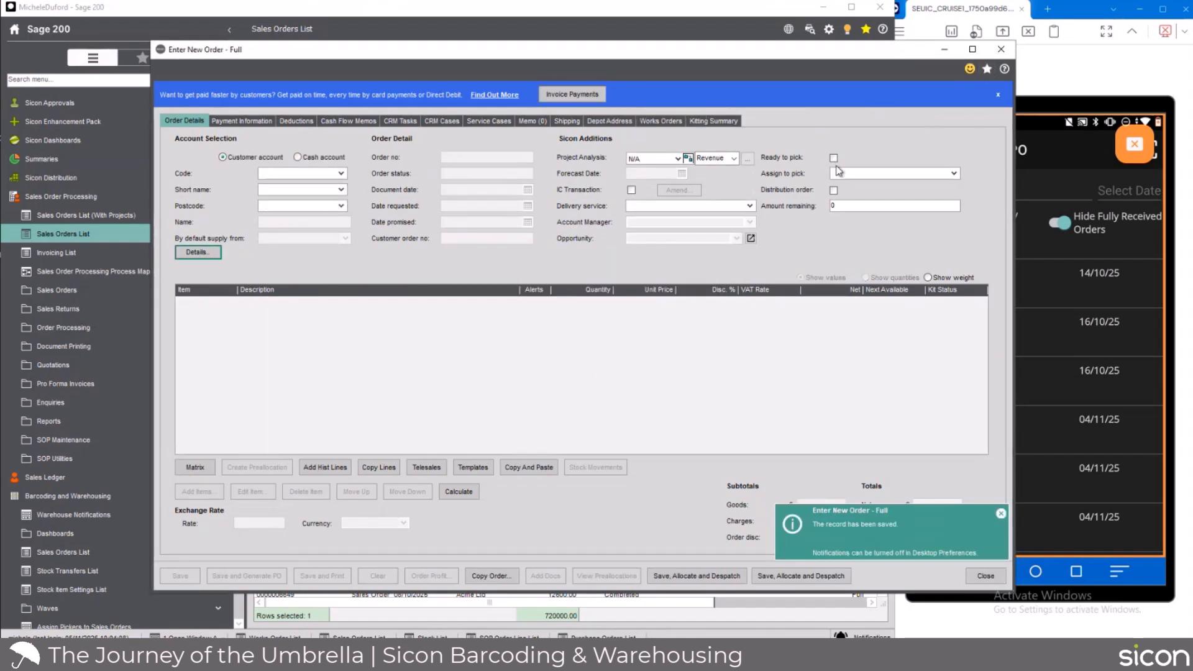
click(1001, 50)
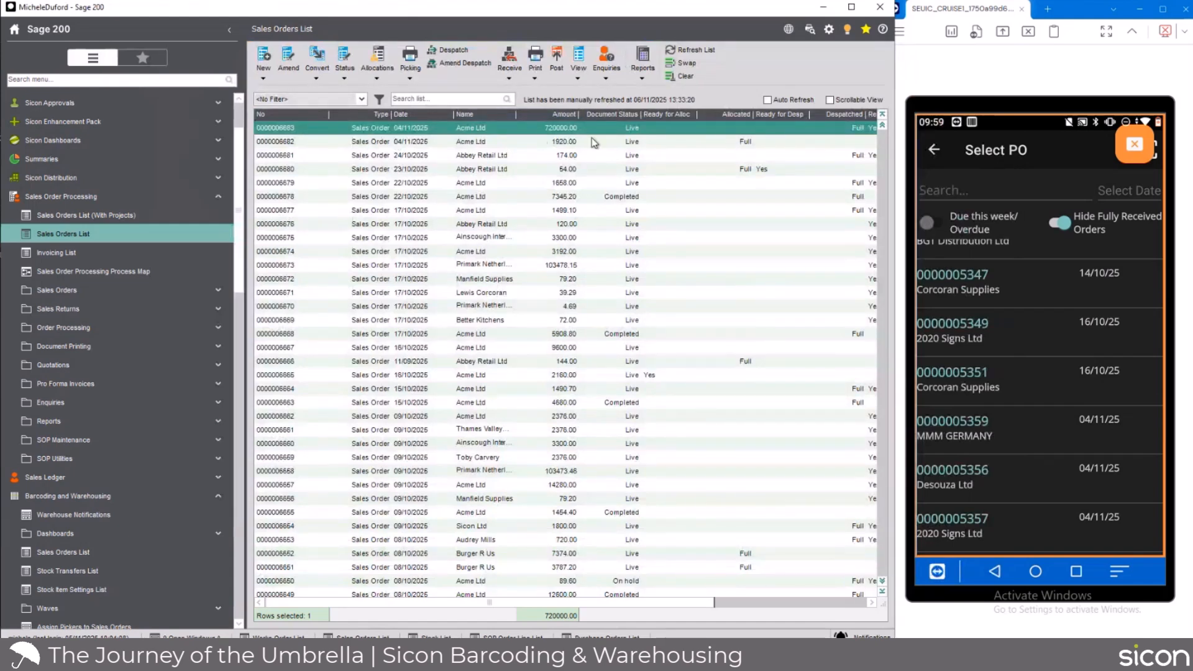
Refresh the Sales Orders List, and email and archive the order acknowledgement for the new Acme Ltd order.
click(688, 51)
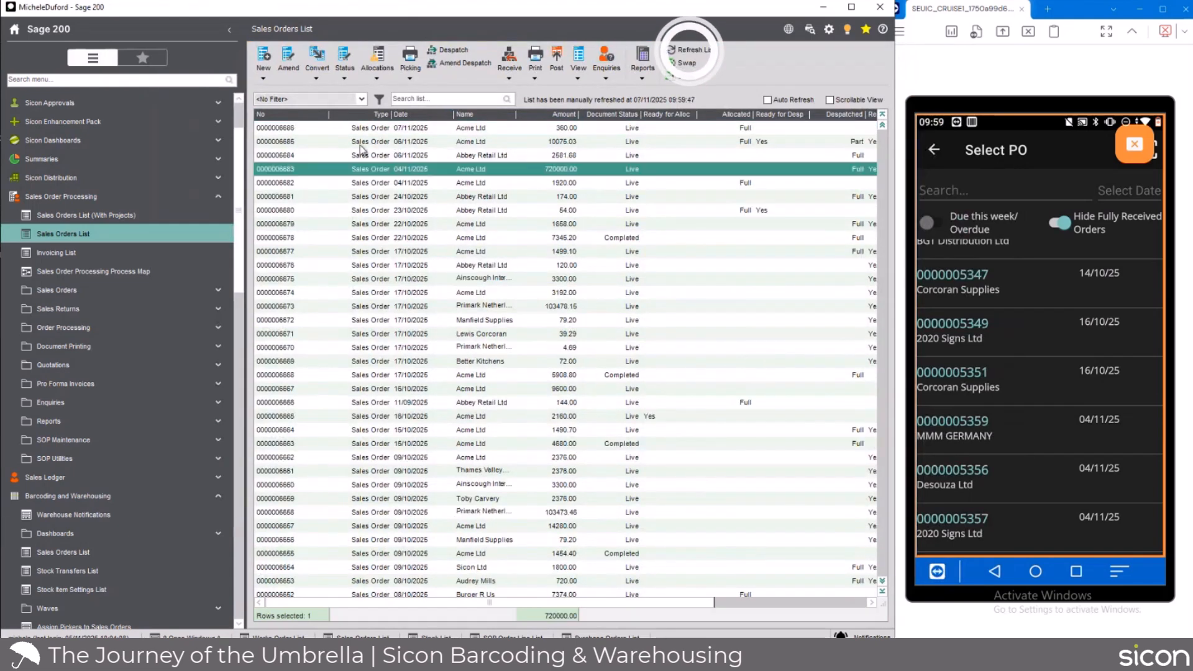
right_click(390, 130)
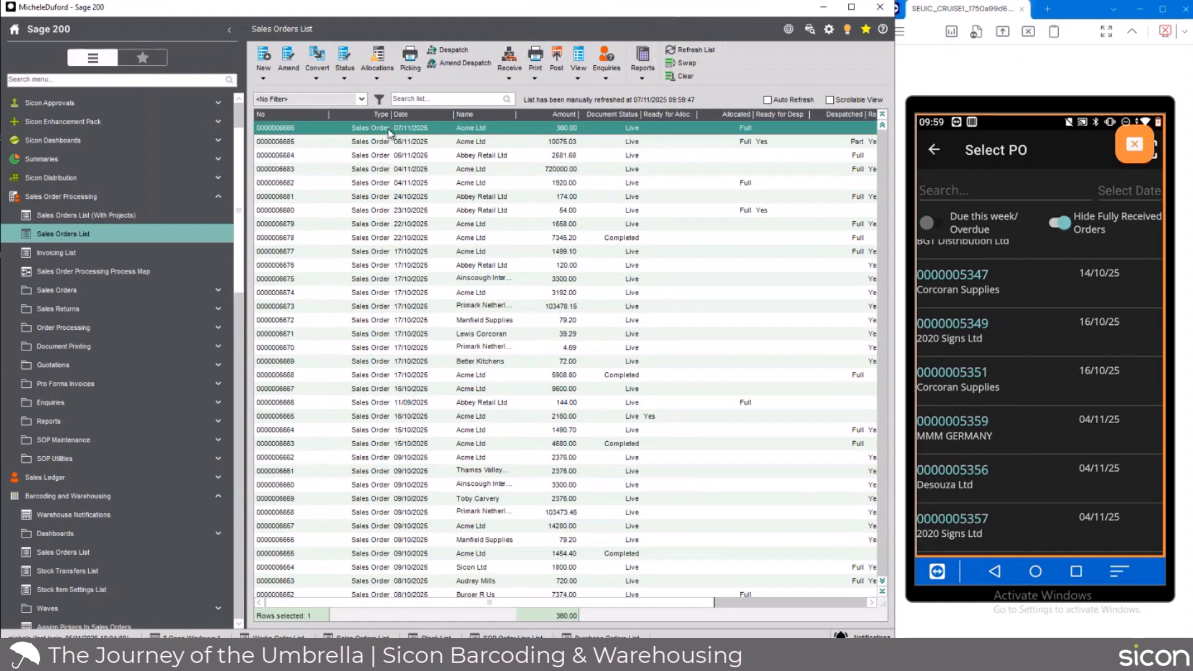
mouse_move(435, 137)
mouse_move(547, 240)
click(609, 242)
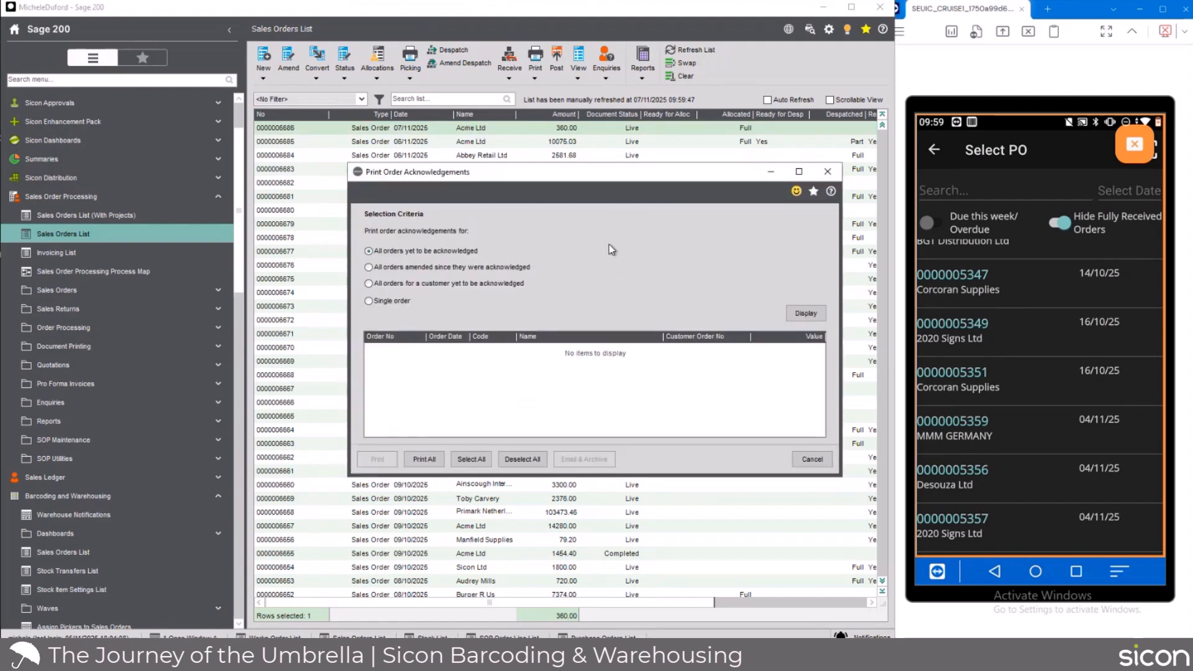
click(805, 315)
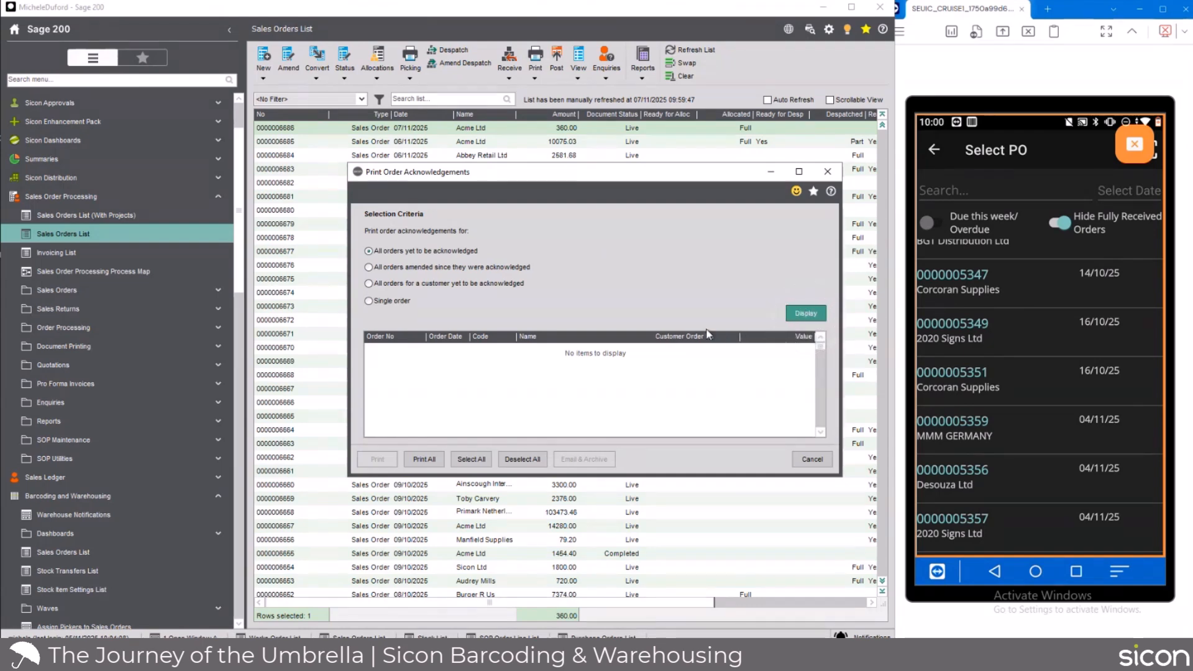
click(607, 462)
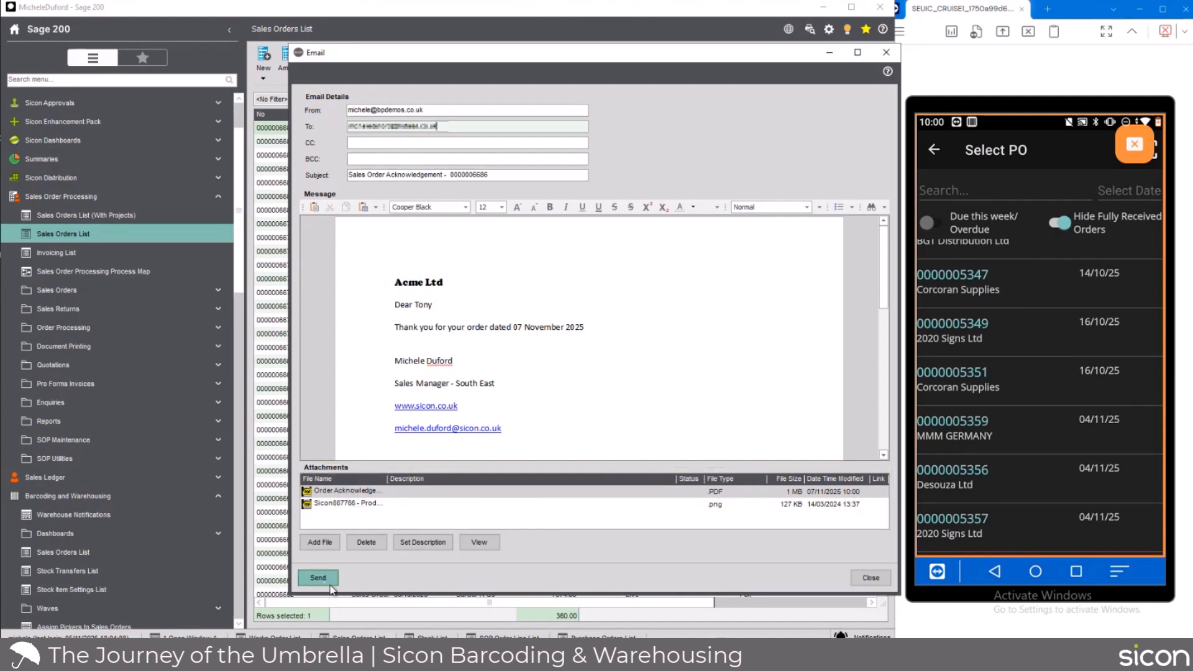
click(319, 579)
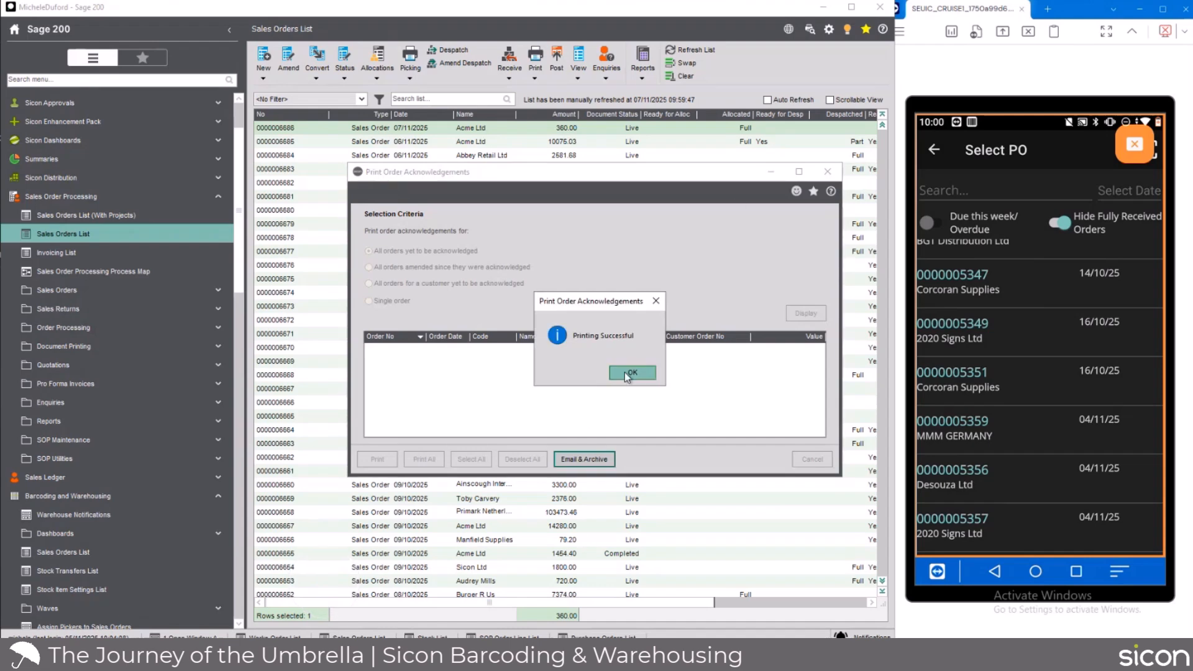
click(624, 372)
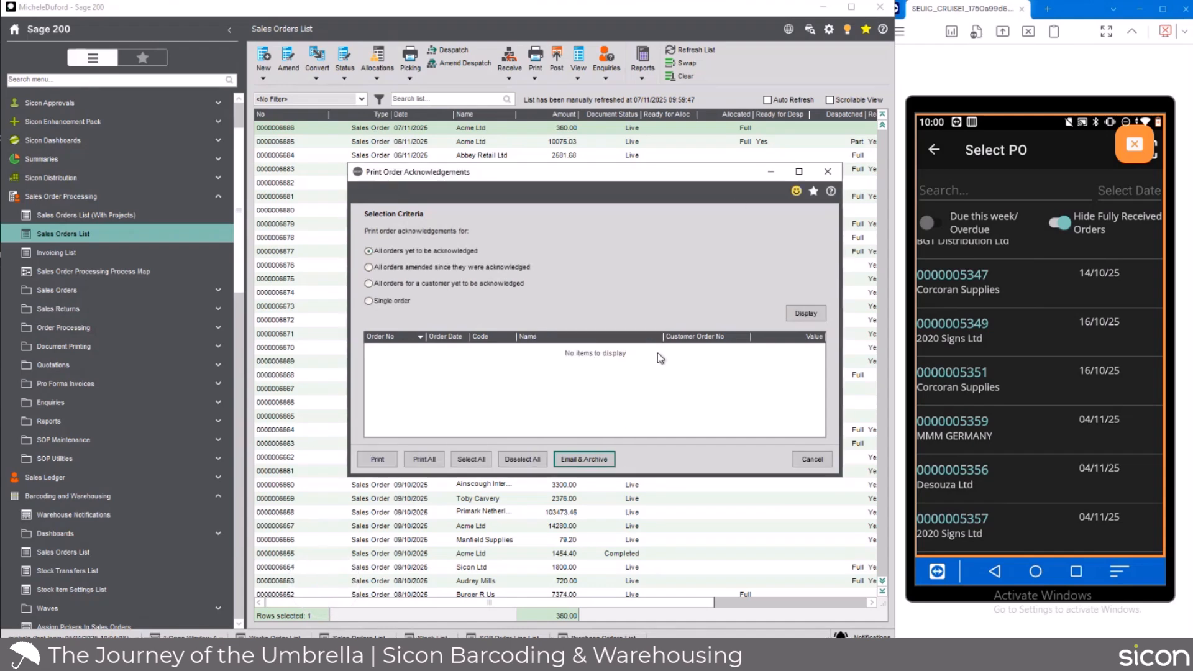
click(826, 174)
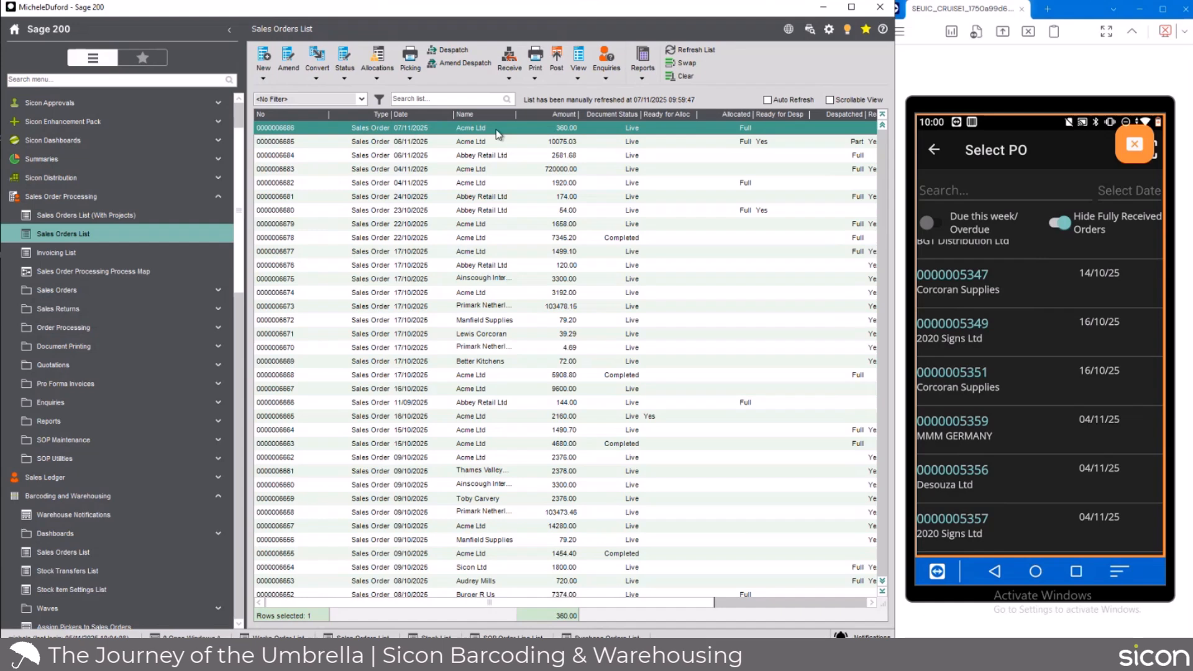
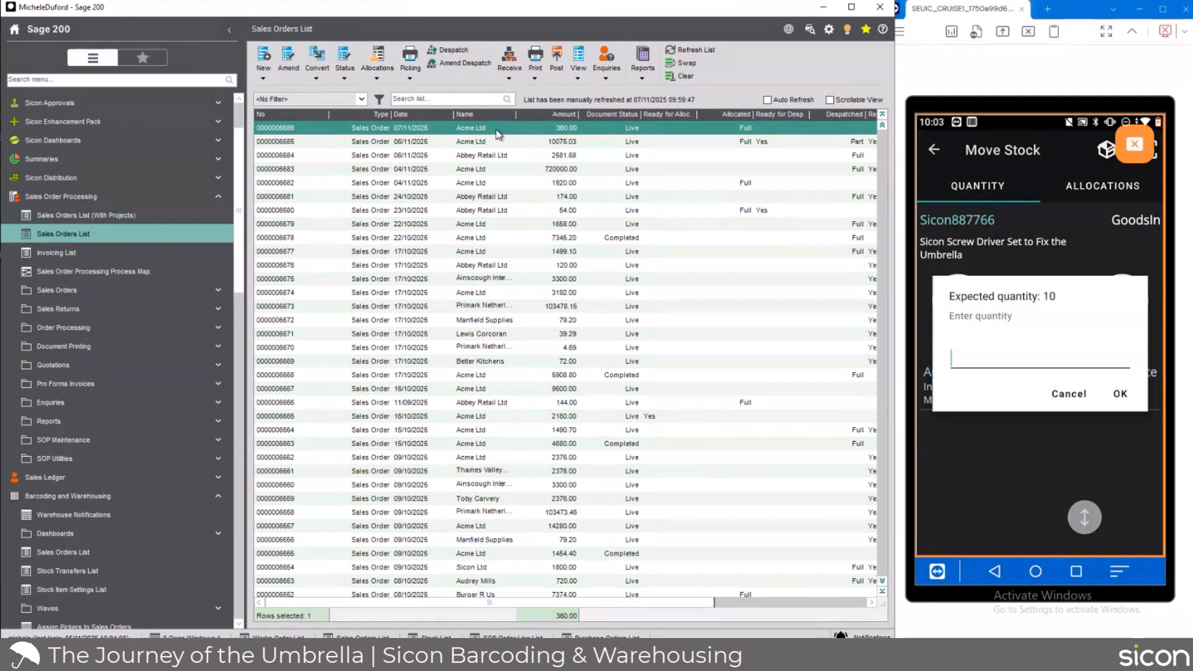
On the handheld, enter 10 as the Screw Driver Set quantity to move from GoodsIn and search the sales orders for 66.
text(10)
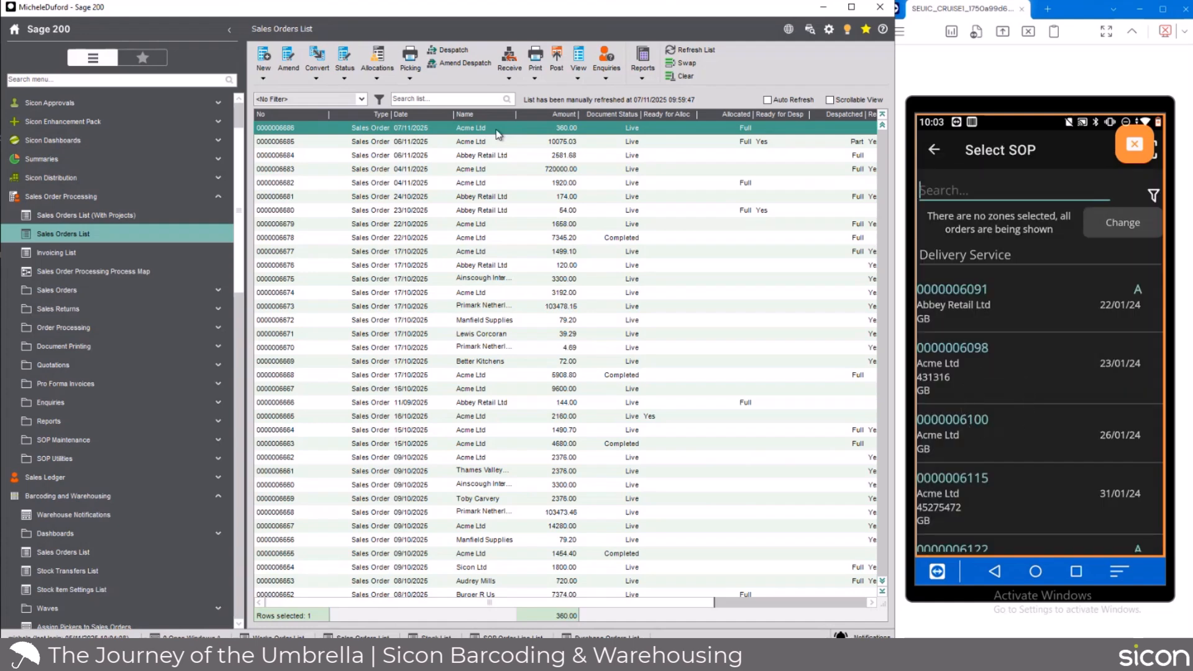
text(66)
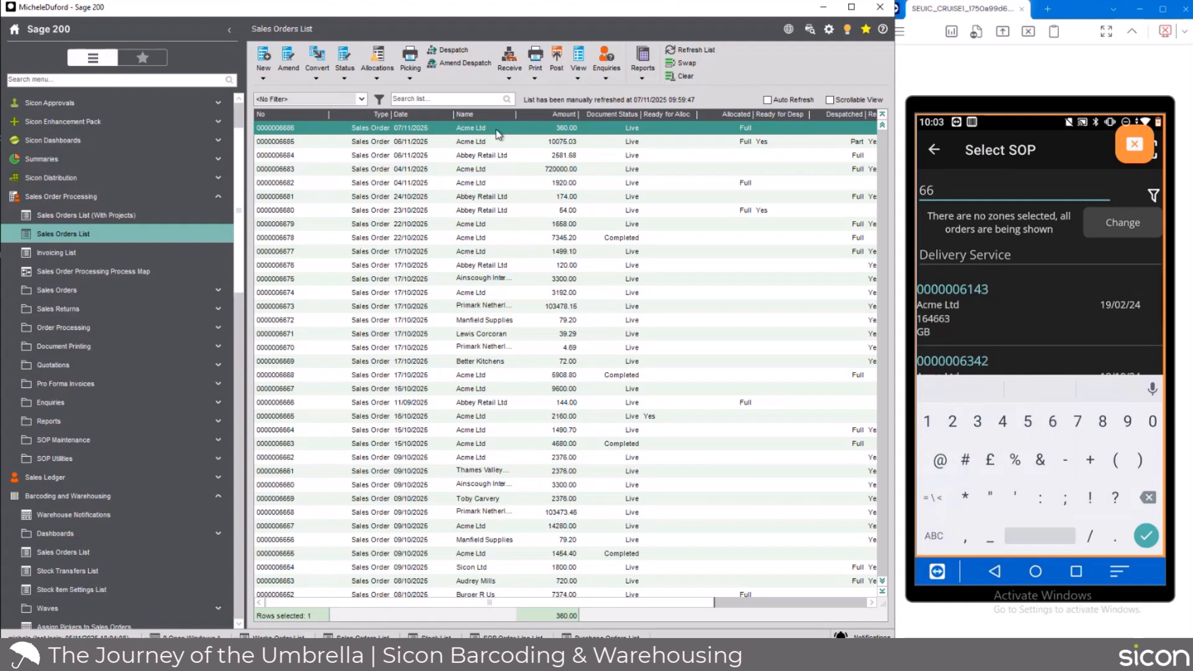
key(Return)
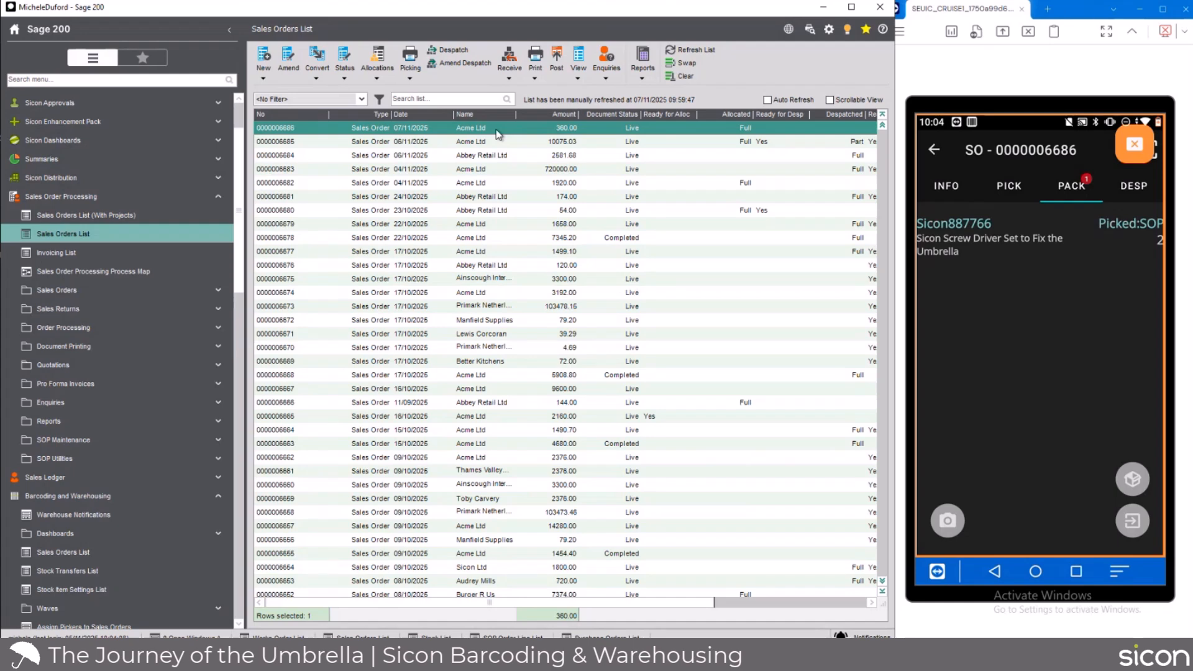
Open the picked Screw Driver Set for packing on the handheld, and review the order's line quantities in Sage 200.
click(1132, 479)
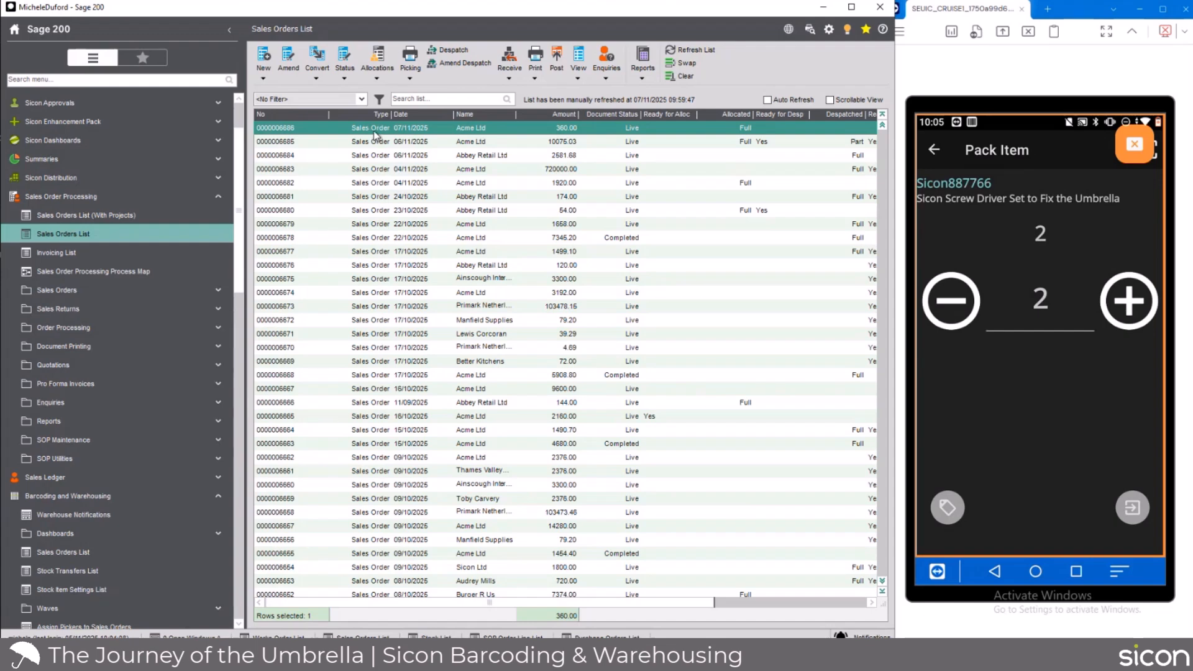
click(582, 75)
click(595, 94)
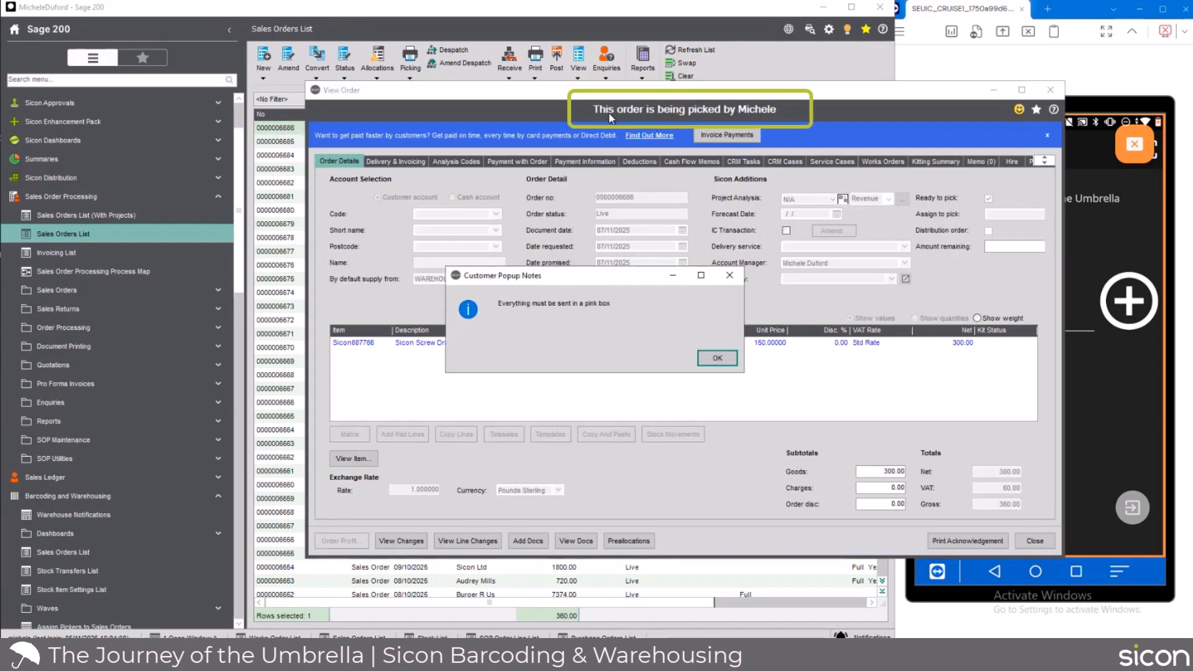
click(716, 358)
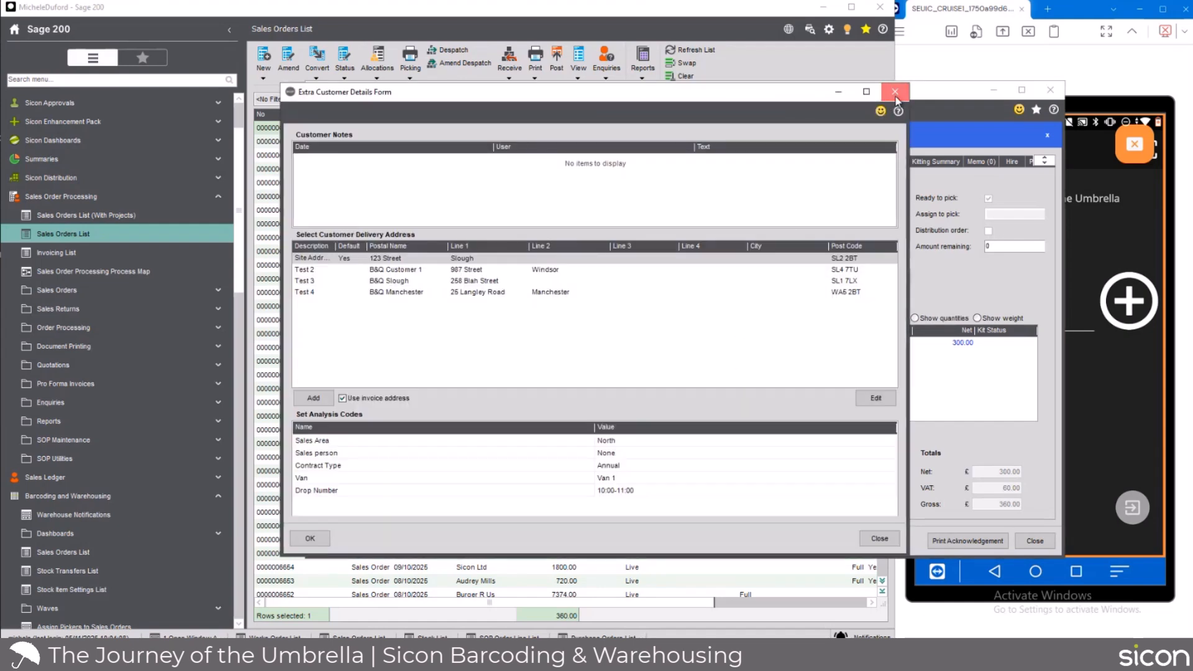
click(895, 92)
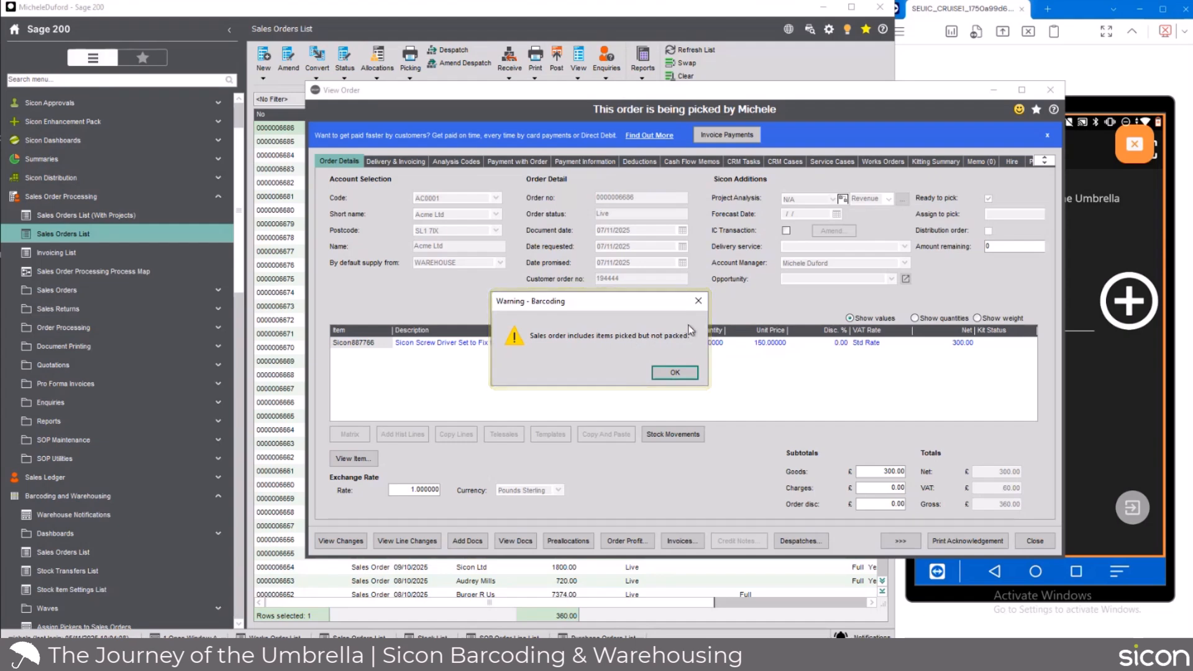
click(675, 371)
click(915, 318)
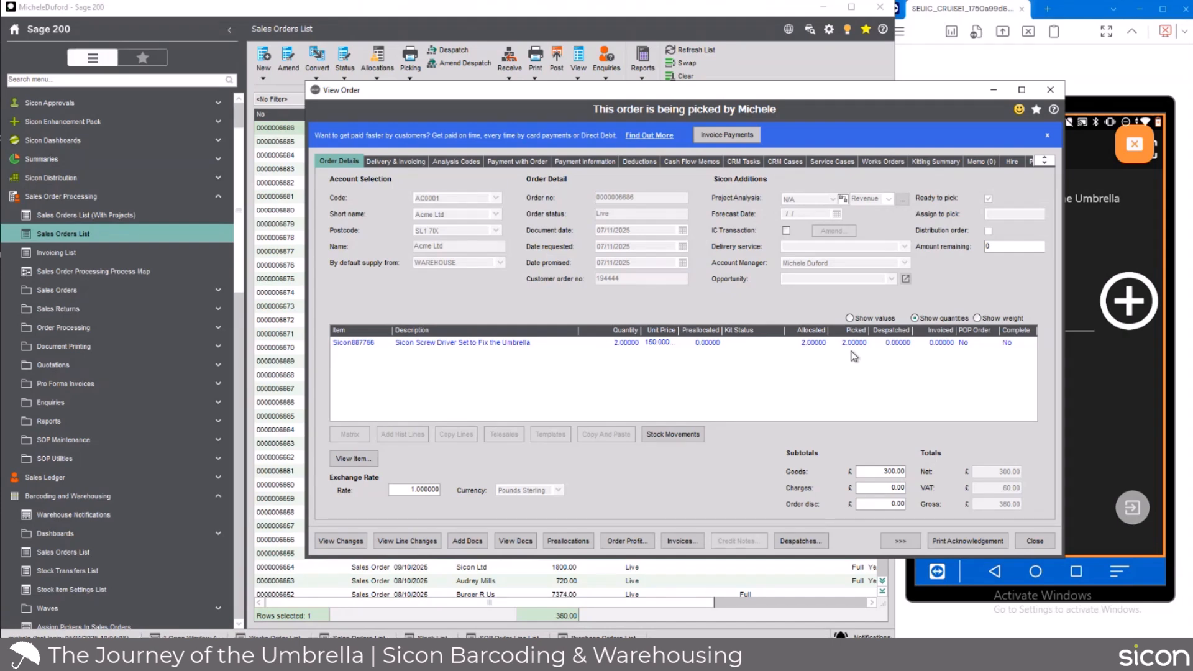
click(1042, 542)
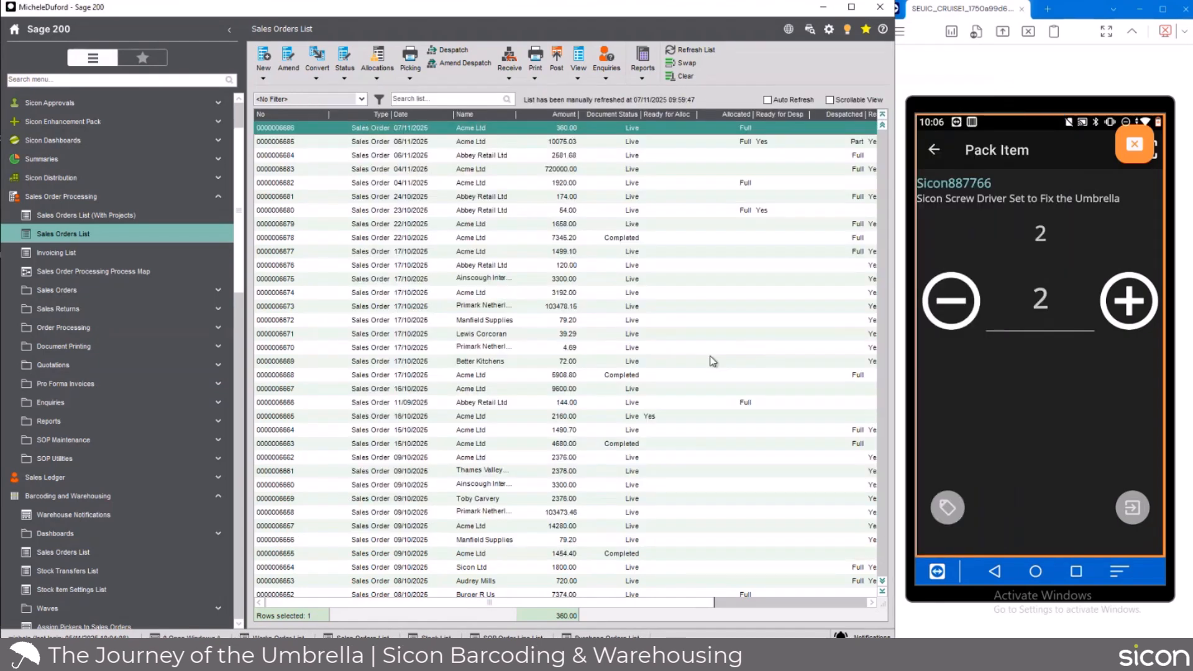
On the handheld, complete packing 2 of the Screw Driver Set and despatch the order with No Courier.
click(1132, 507)
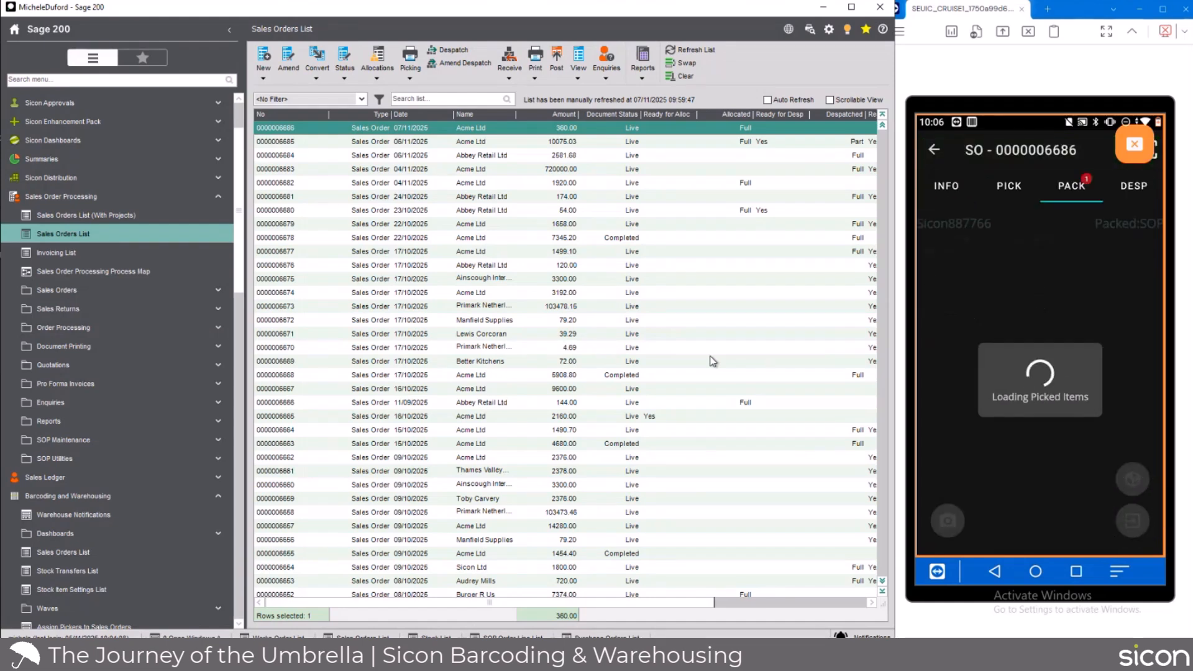
click(1133, 186)
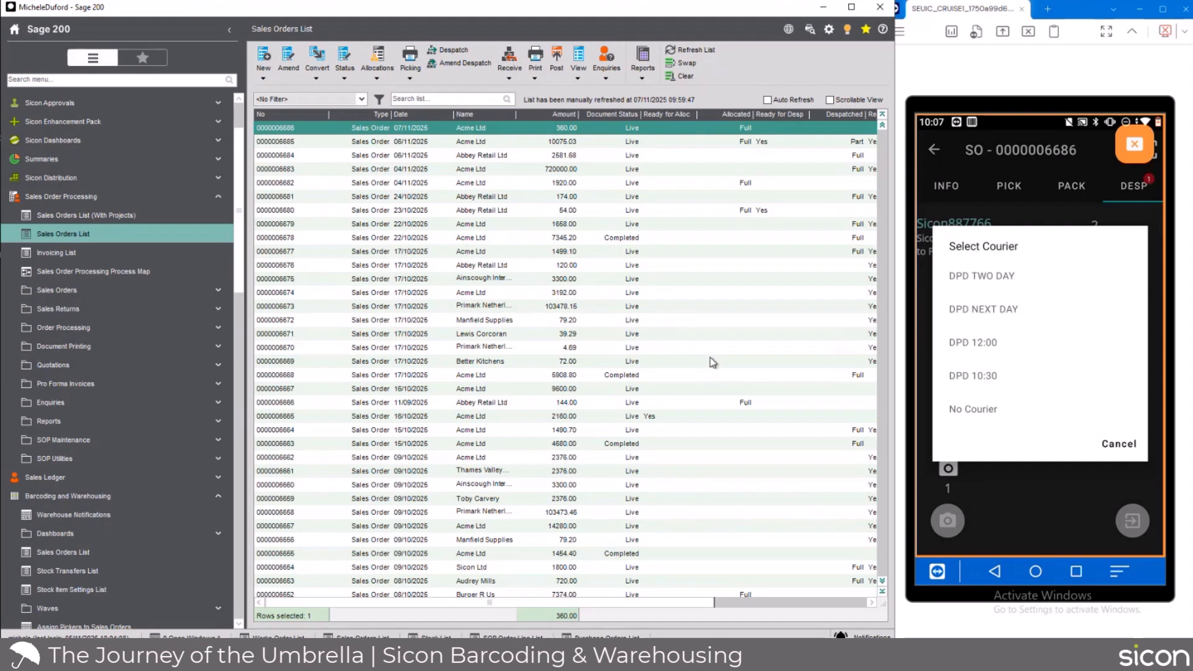
click(973, 409)
click(1120, 377)
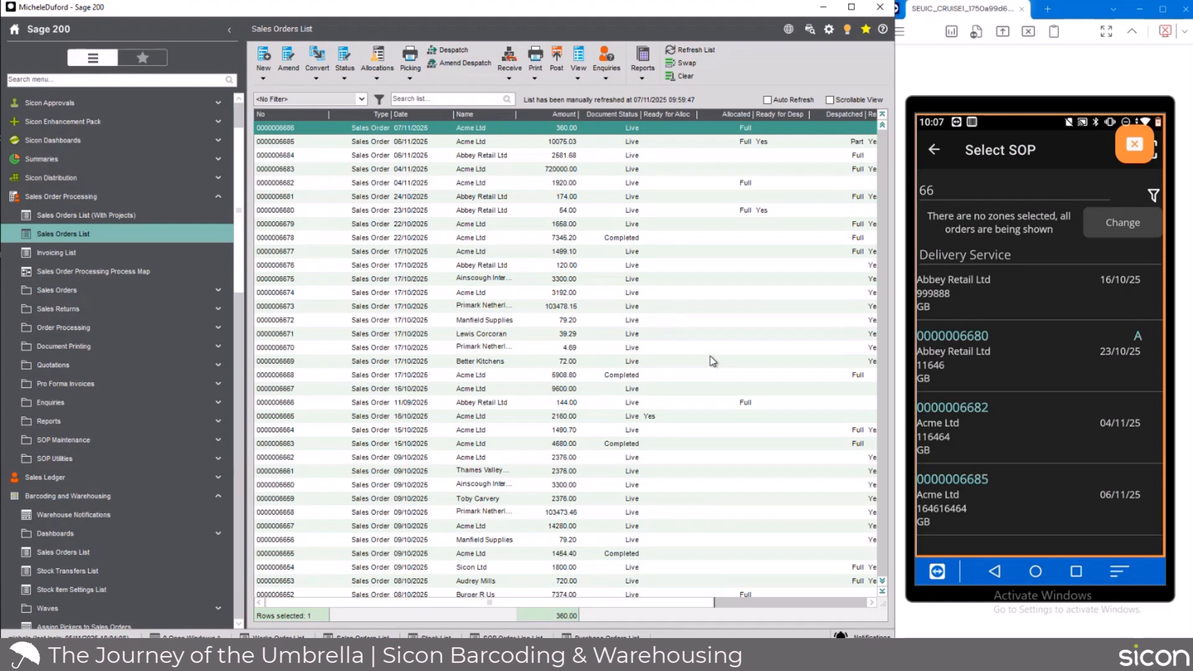
In Sage 200, refresh the Sales Orders List, view the latest Acme Ltd order and show its line quantities.
click(689, 50)
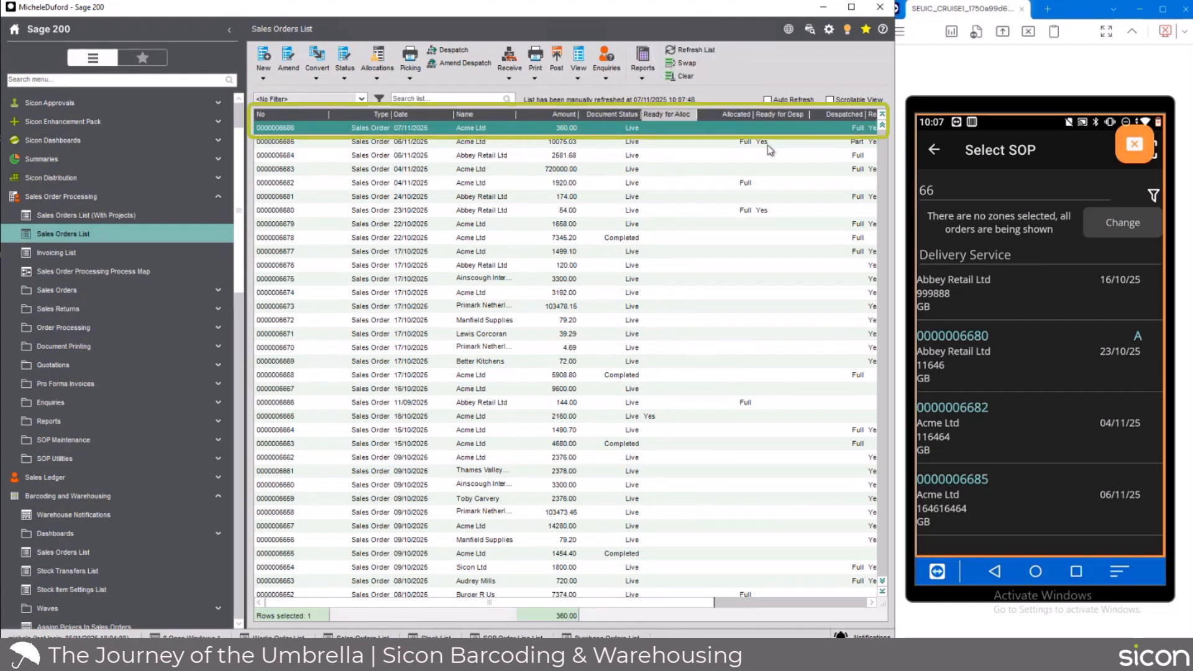
click(568, 77)
click(621, 92)
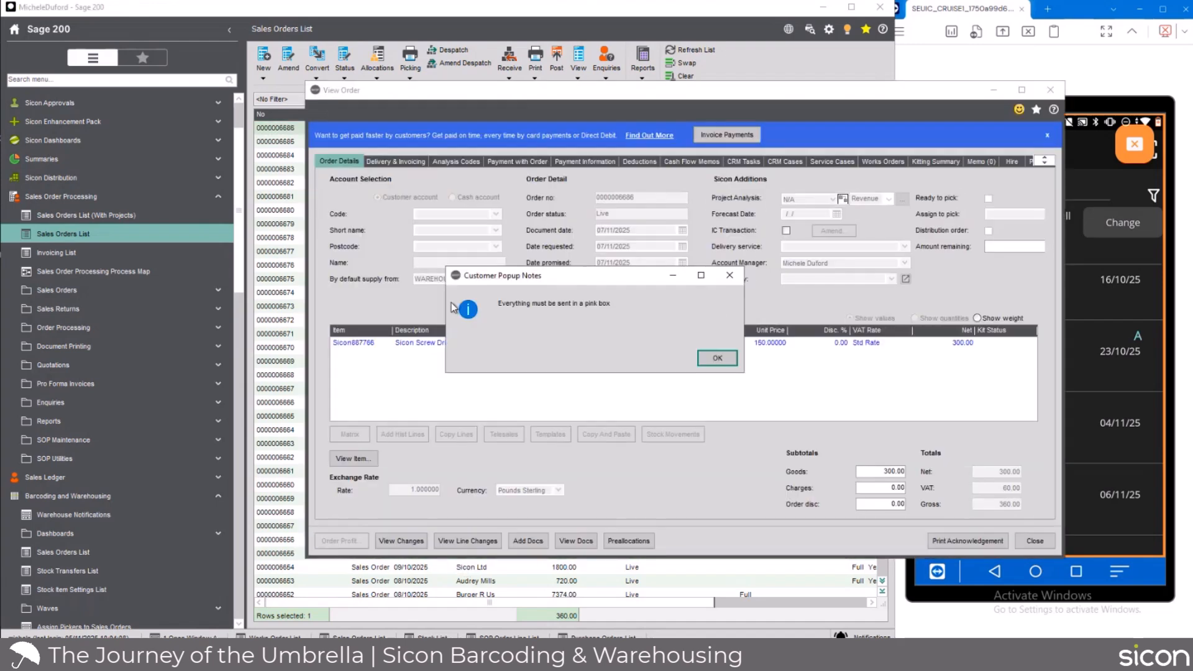
click(714, 358)
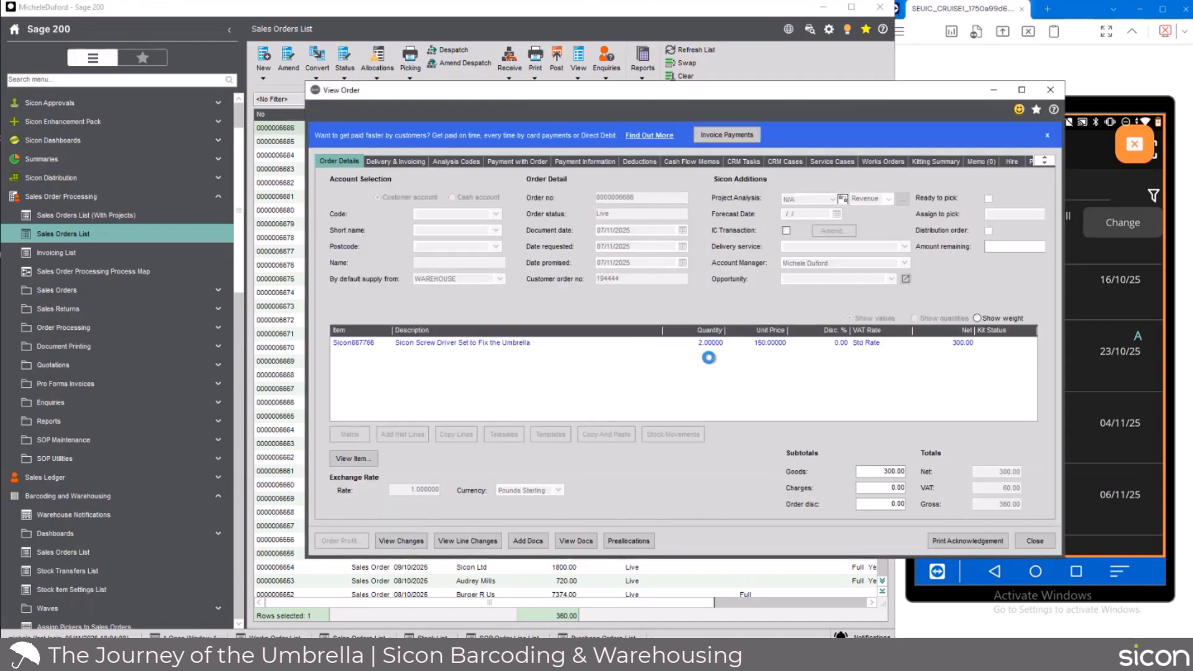
click(882, 539)
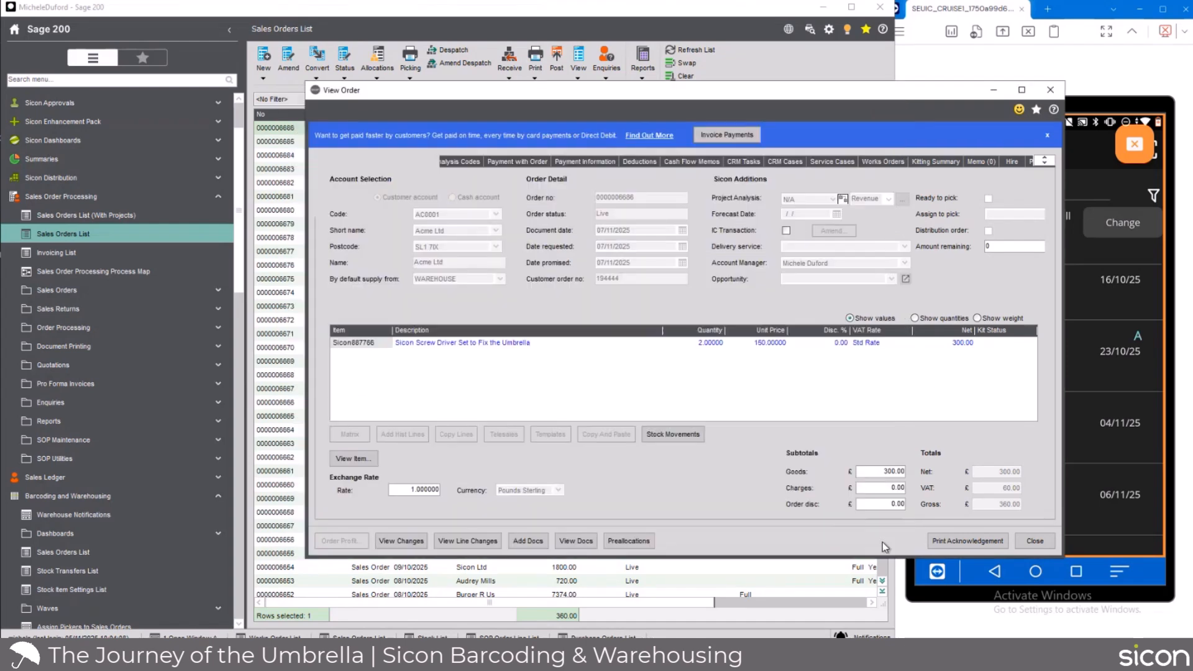
click(915, 318)
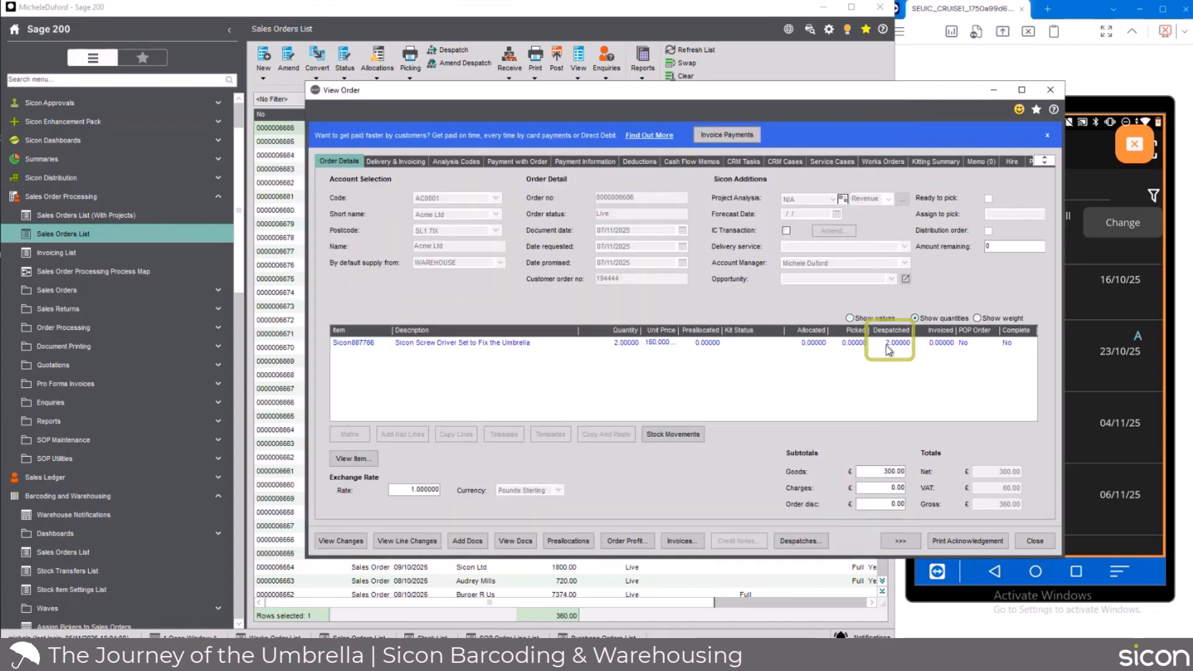
Review the Screw Driver Set line's despatch history, and open the order acknowledgement stored with the order.
click(353, 342)
click(356, 458)
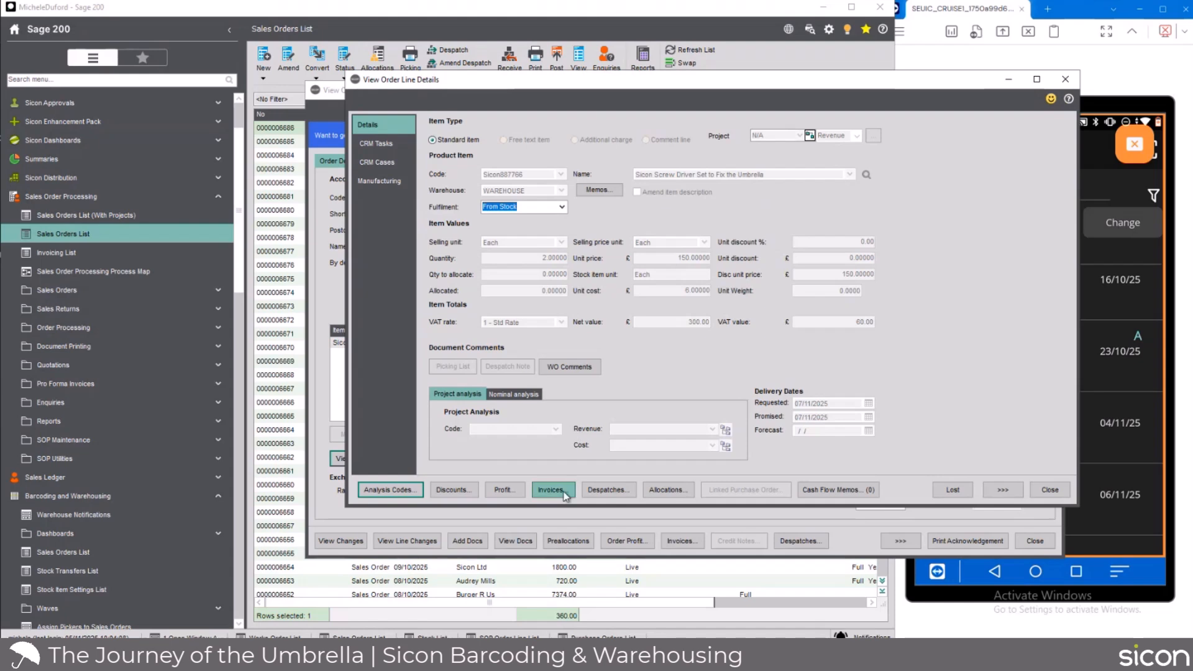
click(597, 490)
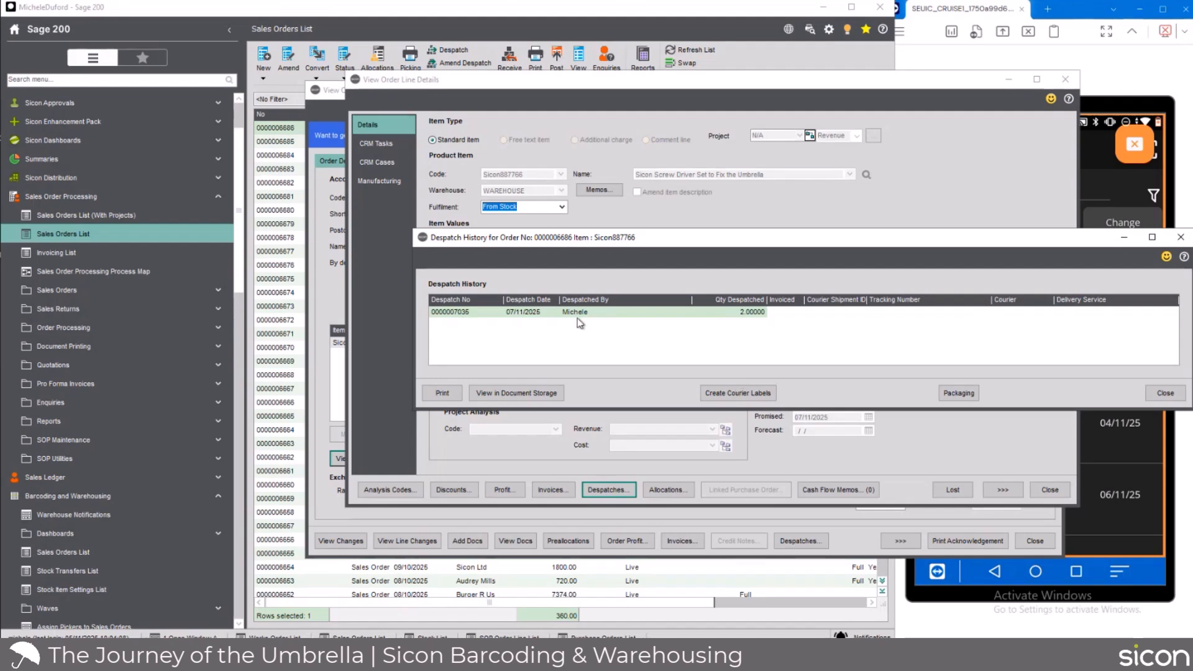
click(1165, 392)
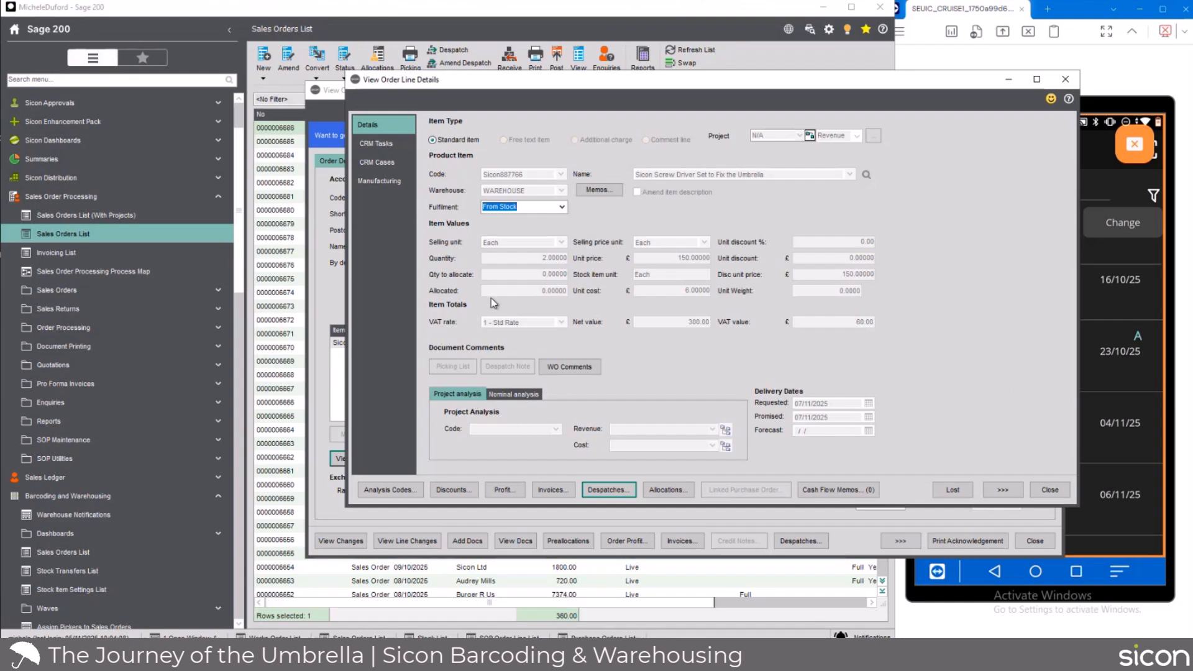
click(1050, 490)
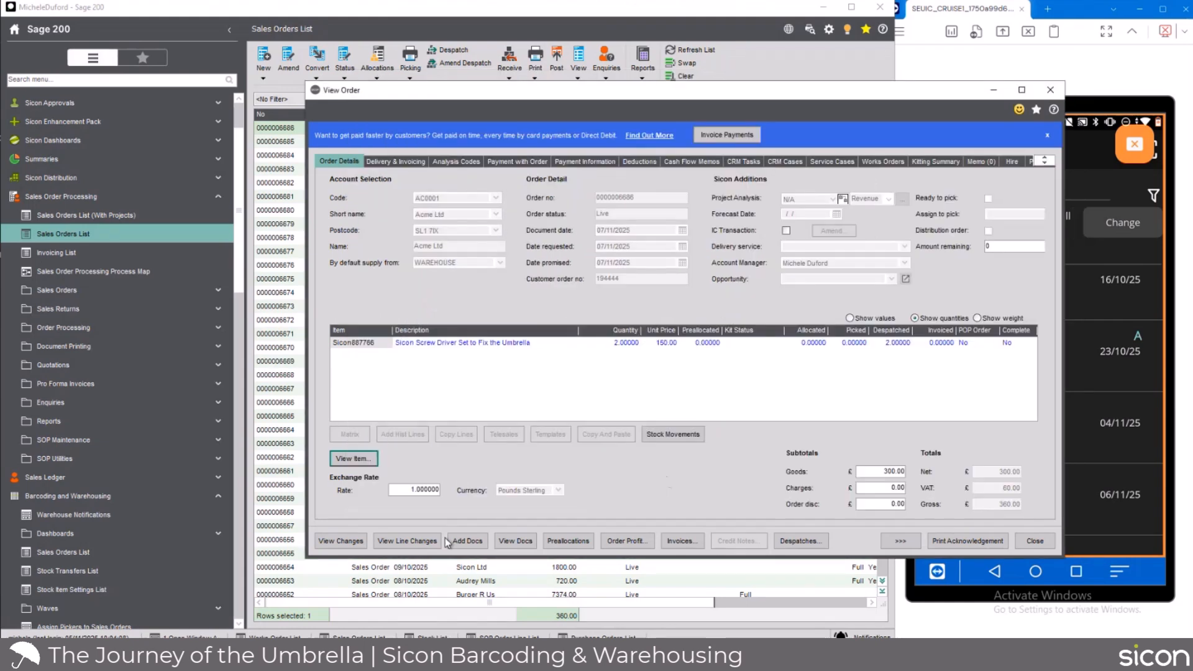
click(525, 540)
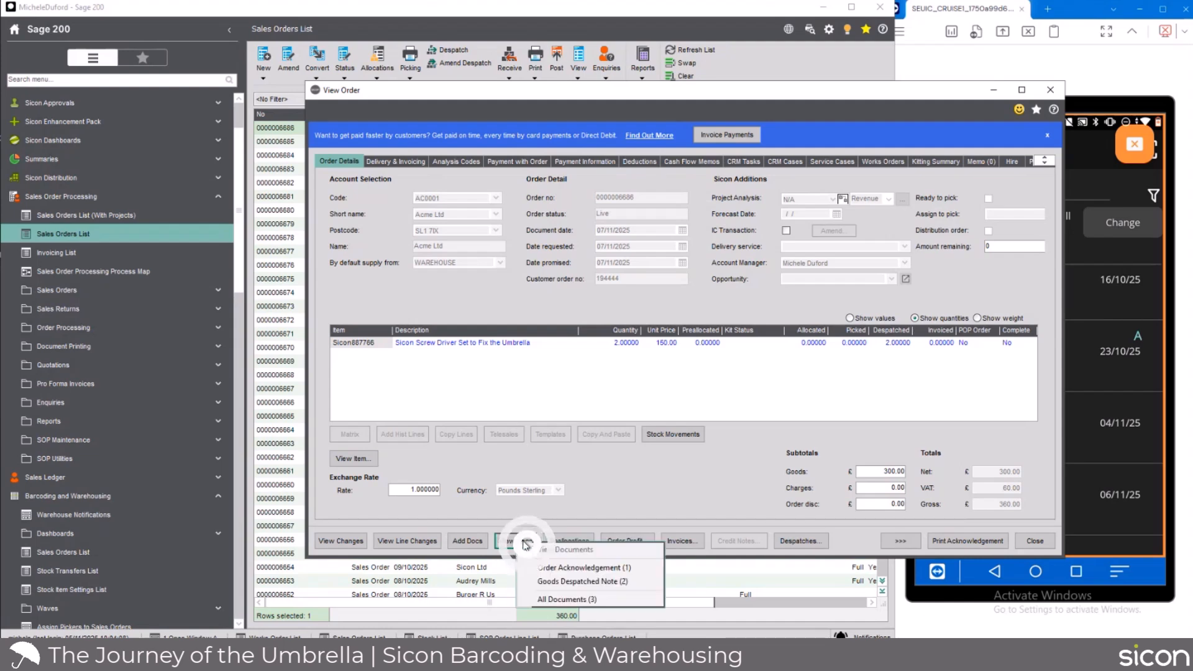
click(576, 569)
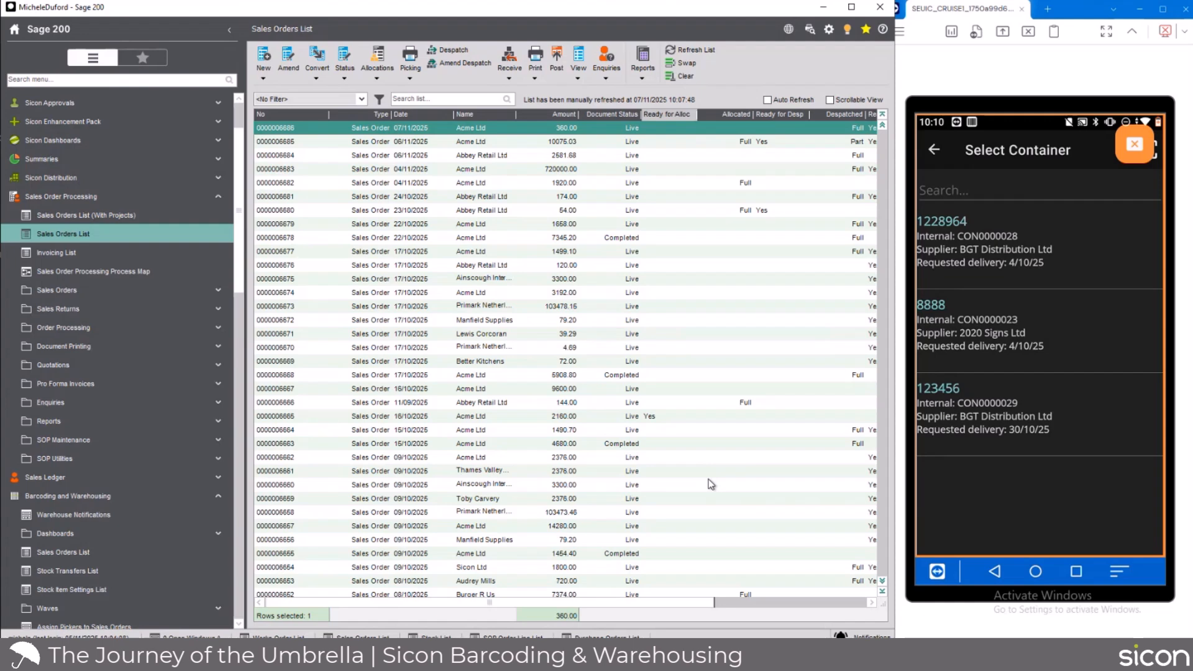
On the handheld, view the BGT Distribution Ltd container requested for 30/10/25, and enter the stock inspection process.
click(982, 416)
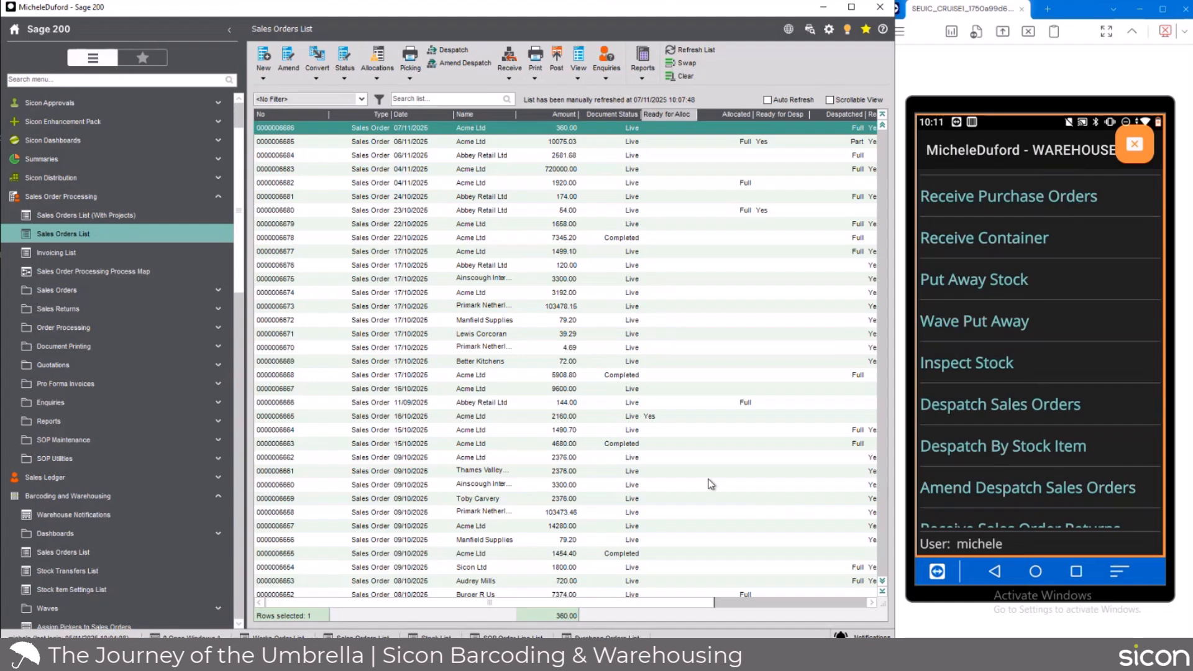
click(996, 405)
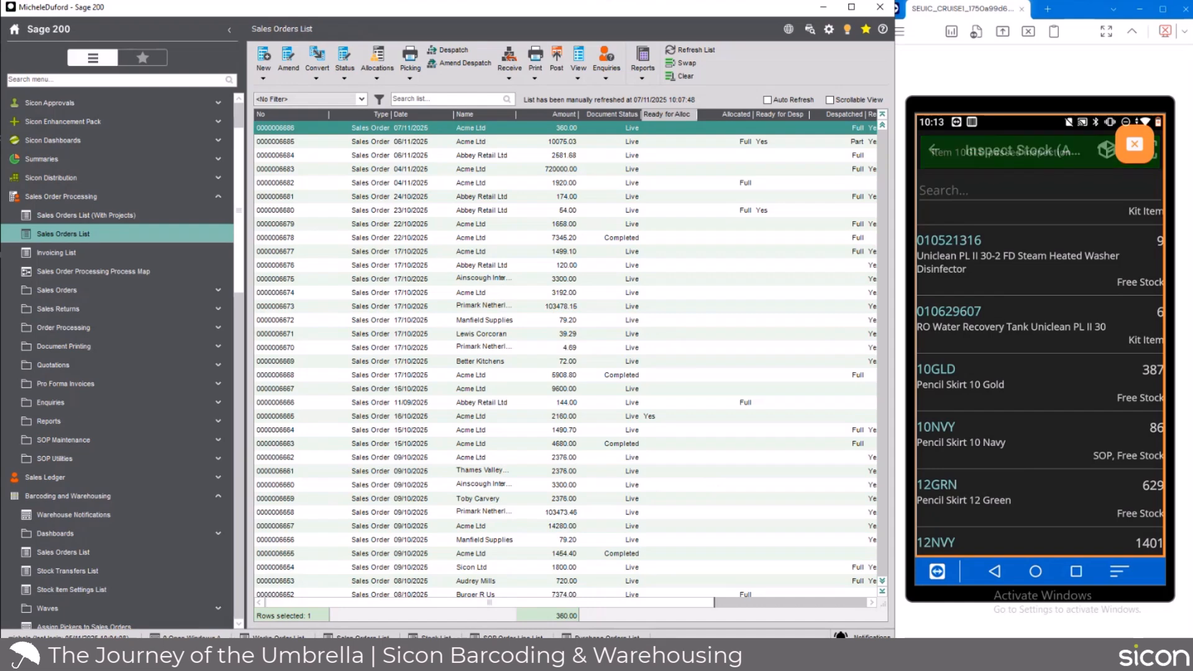
In Sage 200, search the Stock List for 10gld and open the stock item history for Pencil Skirt 10 Gold.
click(412, 635)
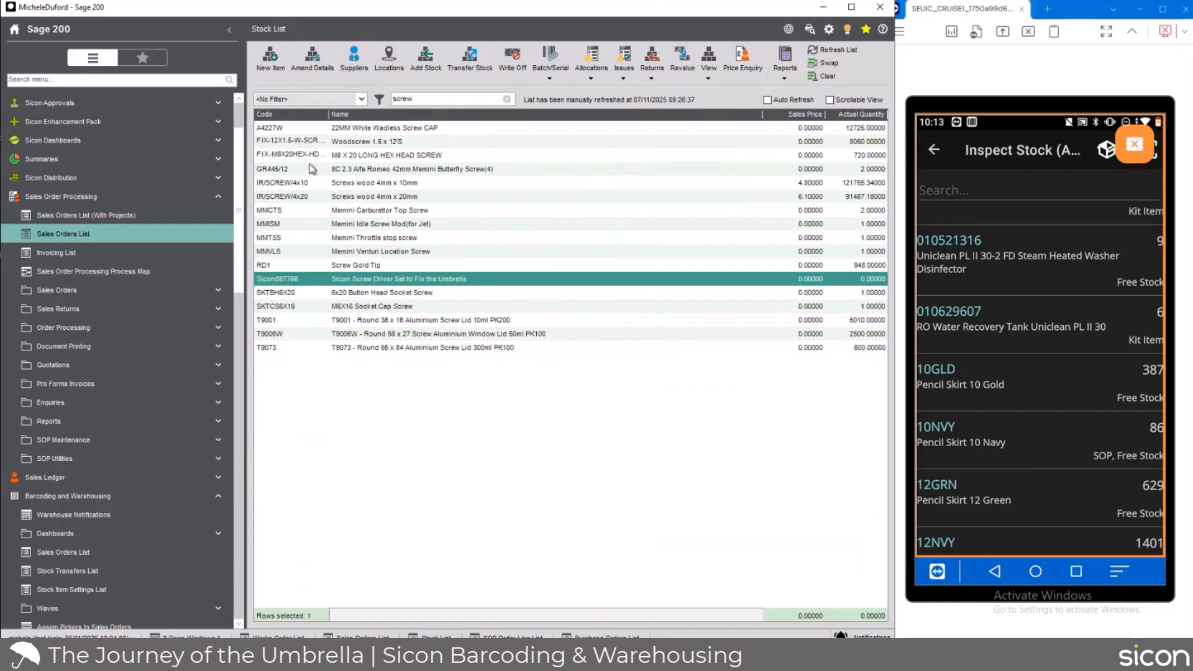
double_click(411, 98)
text(10)
key(Return)
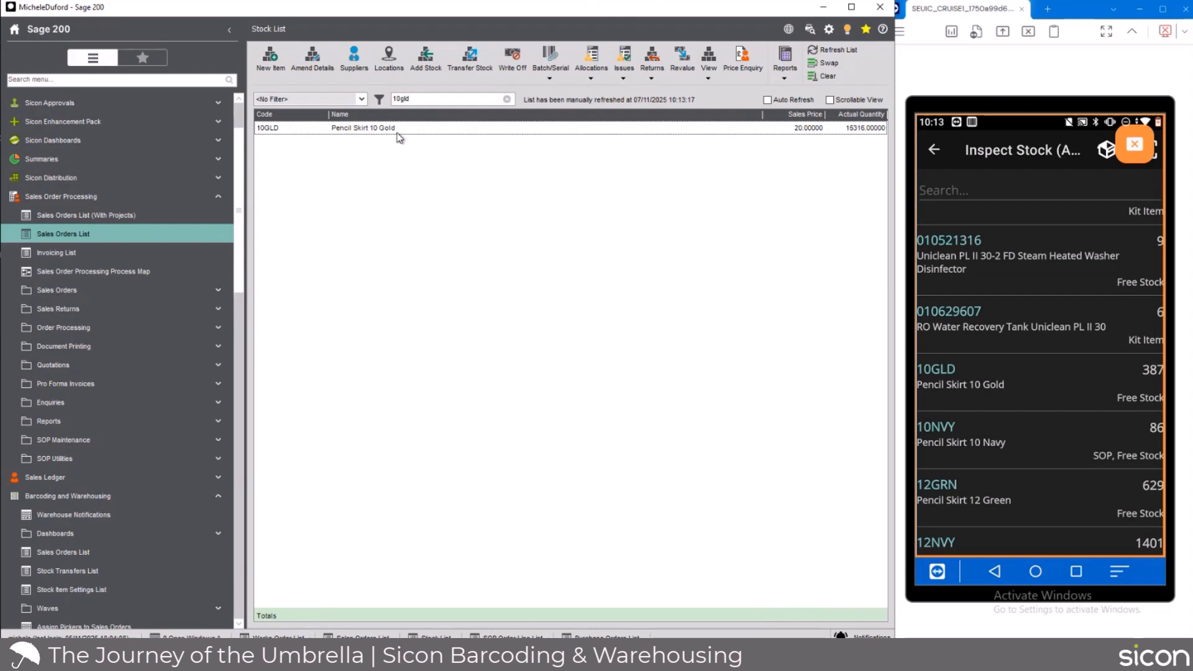
click(399, 130)
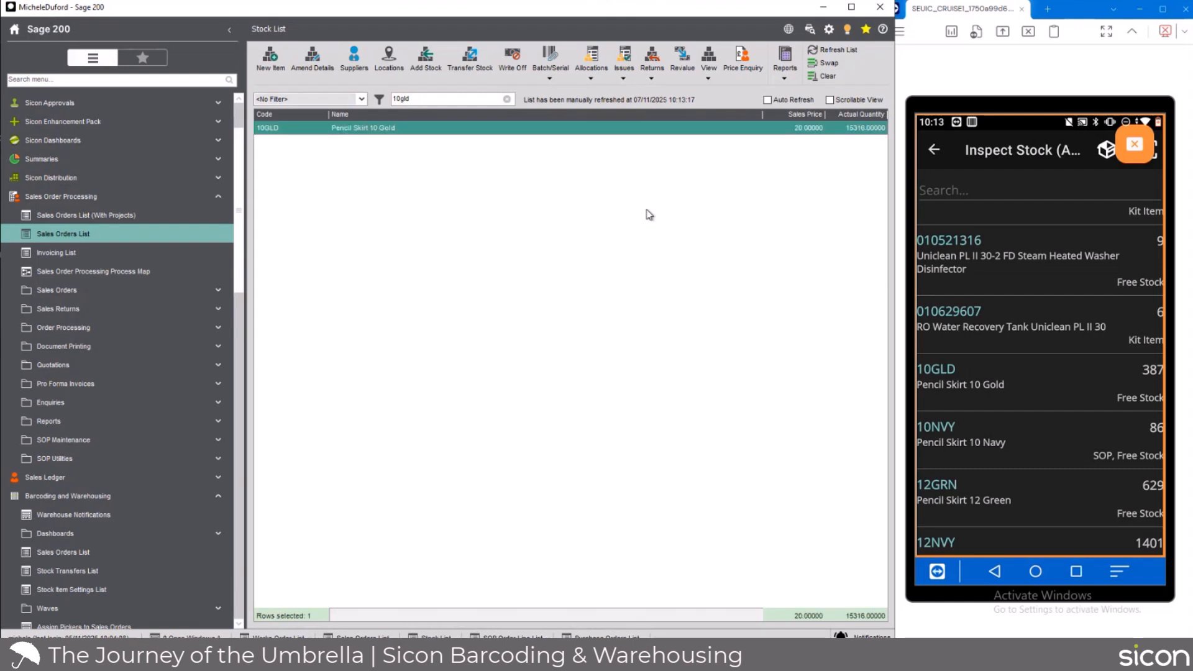
click(705, 75)
click(752, 167)
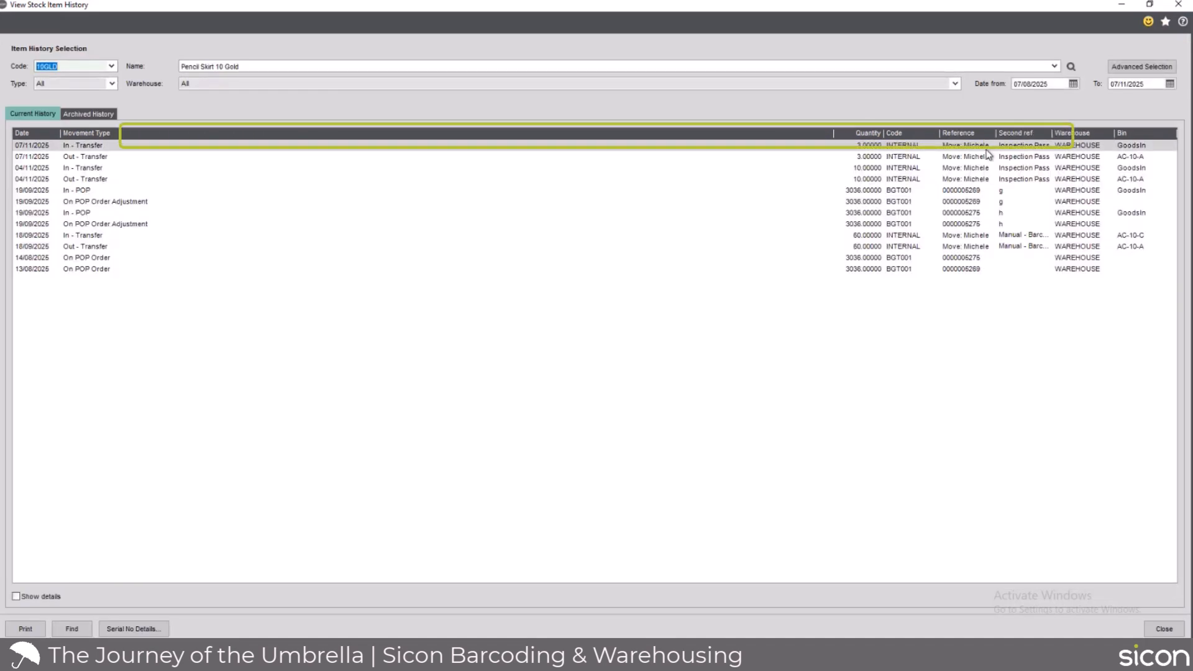
Show the details of the 07/11/2025 In - Transfer movement to check its inspection answers, and close the history.
click(81, 146)
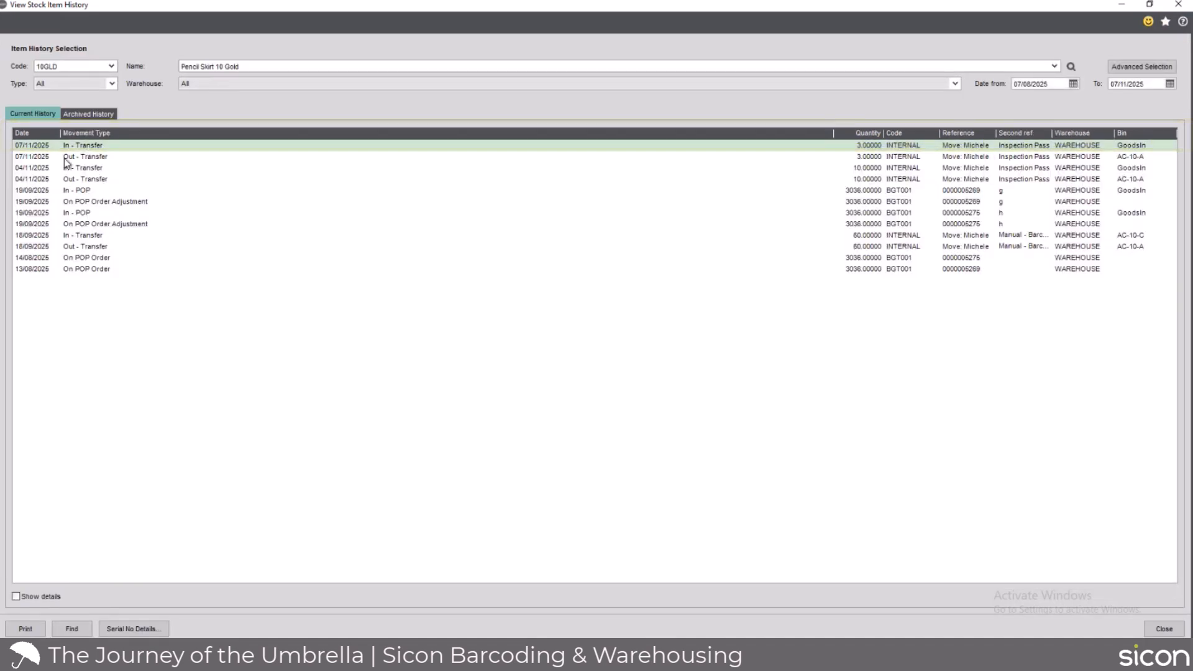
click(16, 596)
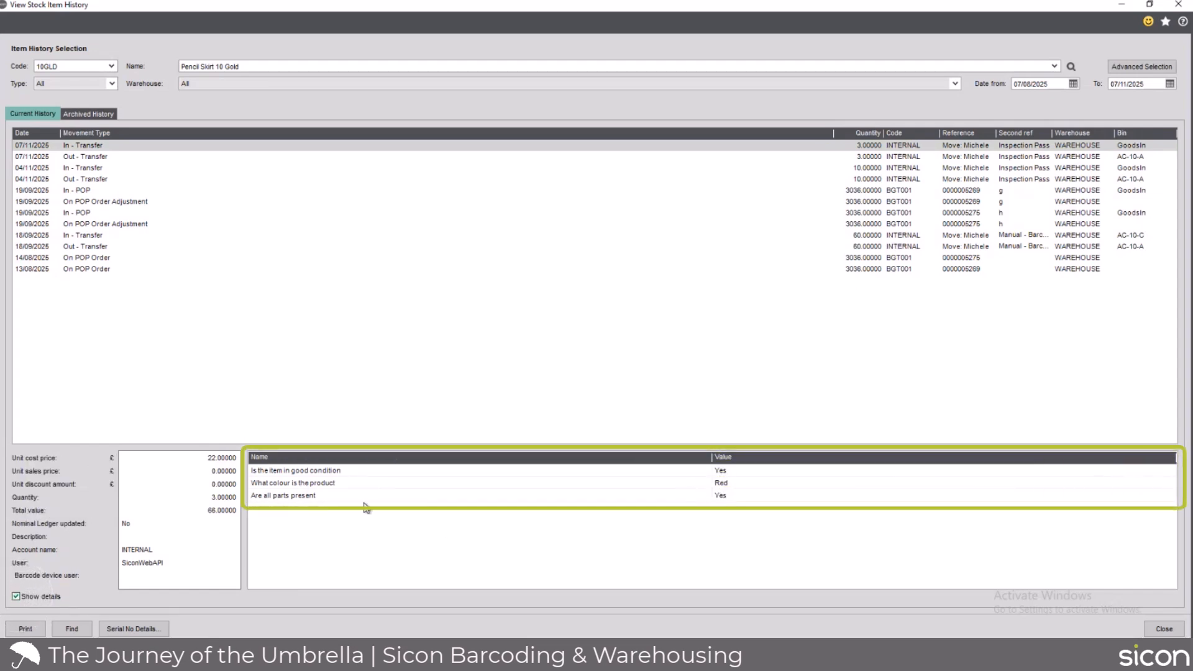
click(326, 476)
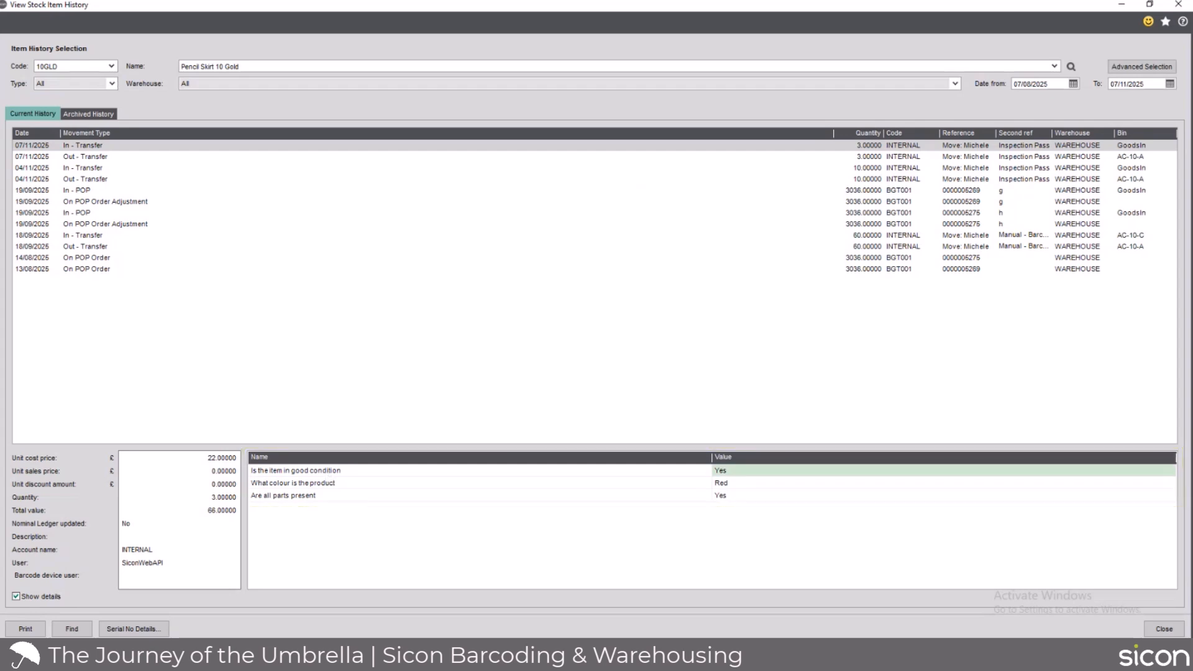
click(1164, 629)
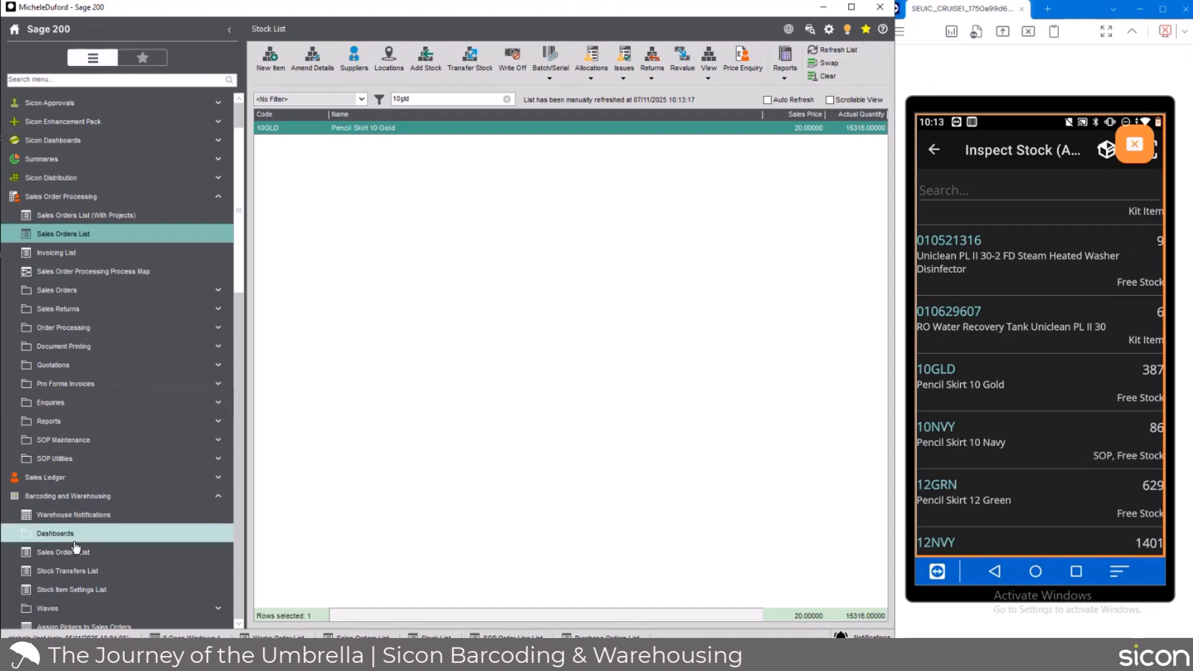
Open the Picking Targets dashboard and examine the orders despatched today and the number of picks this week.
scroll(62, 497, down, 3)
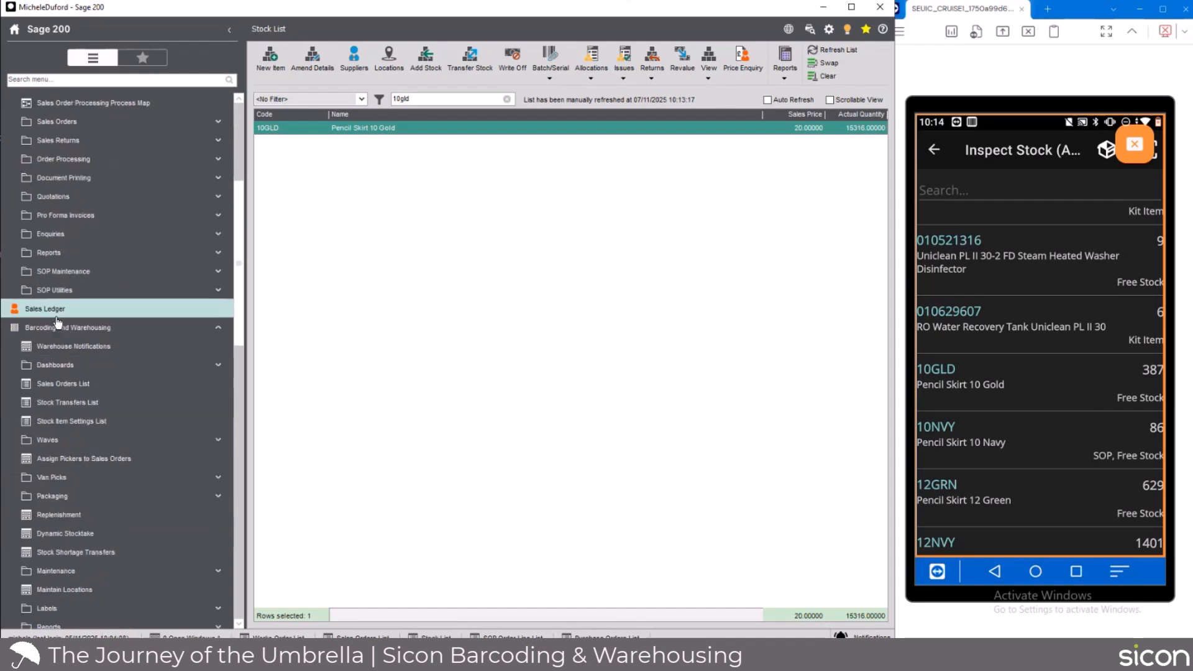
click(72, 372)
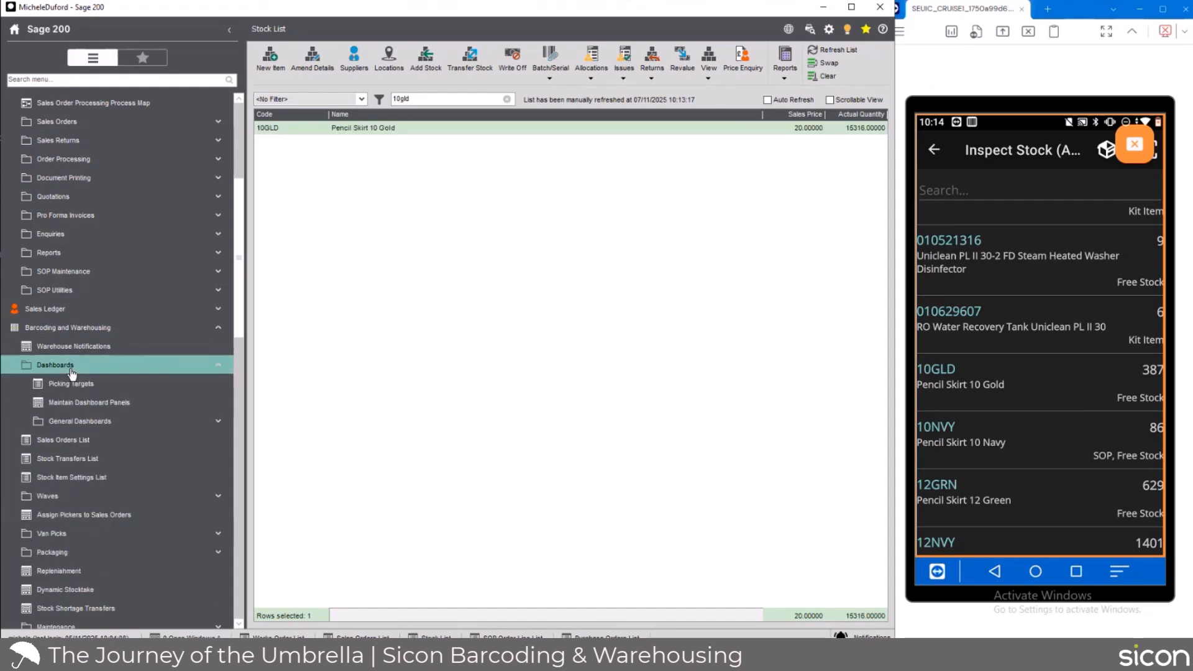
click(87, 384)
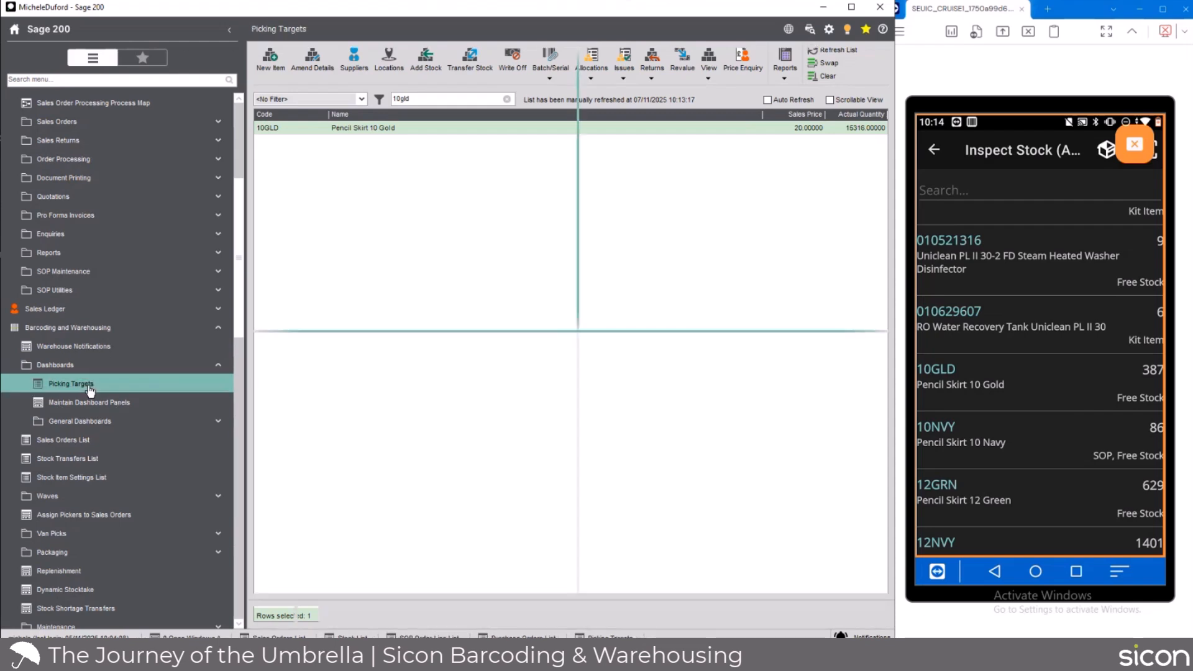
mouse_move(654, 490)
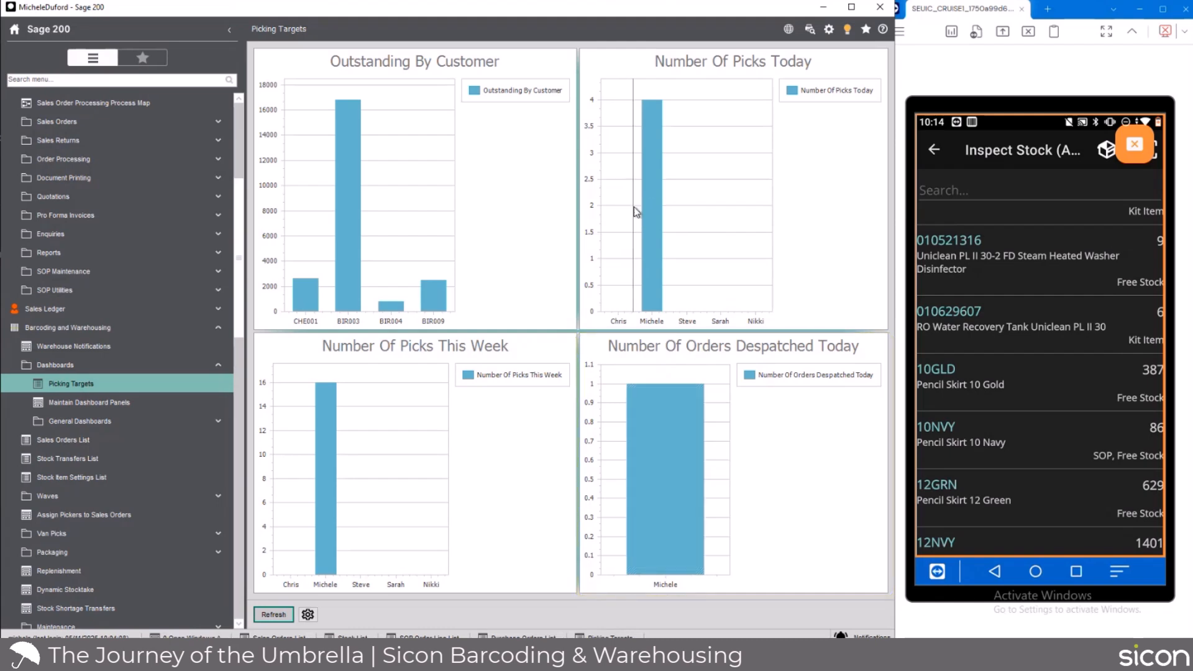
mouse_move(326, 476)
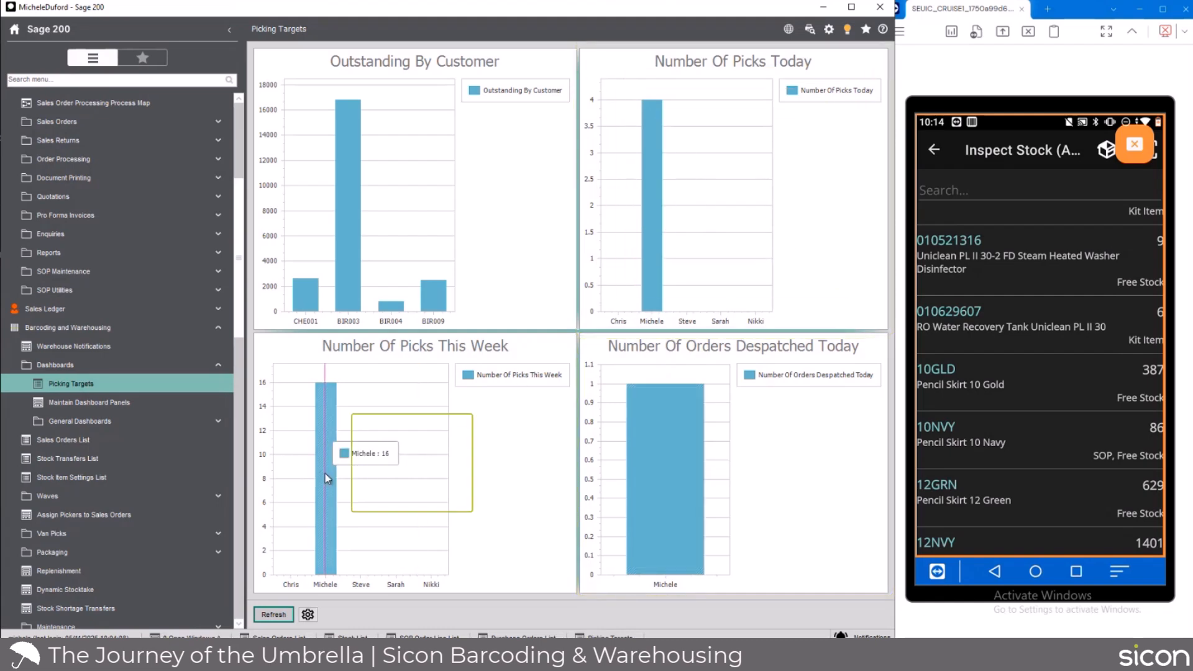
Expand the General Dashboards folder under Barcoding and Warehousing to list the available dashboards.
mouse_move(316, 259)
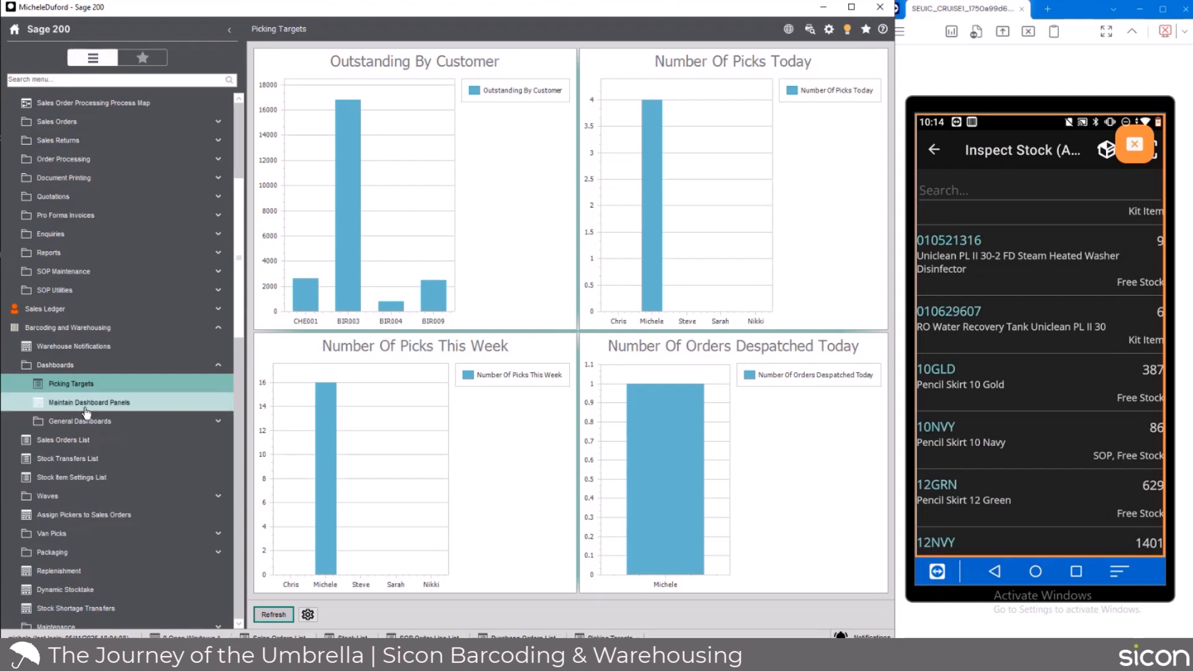
click(132, 421)
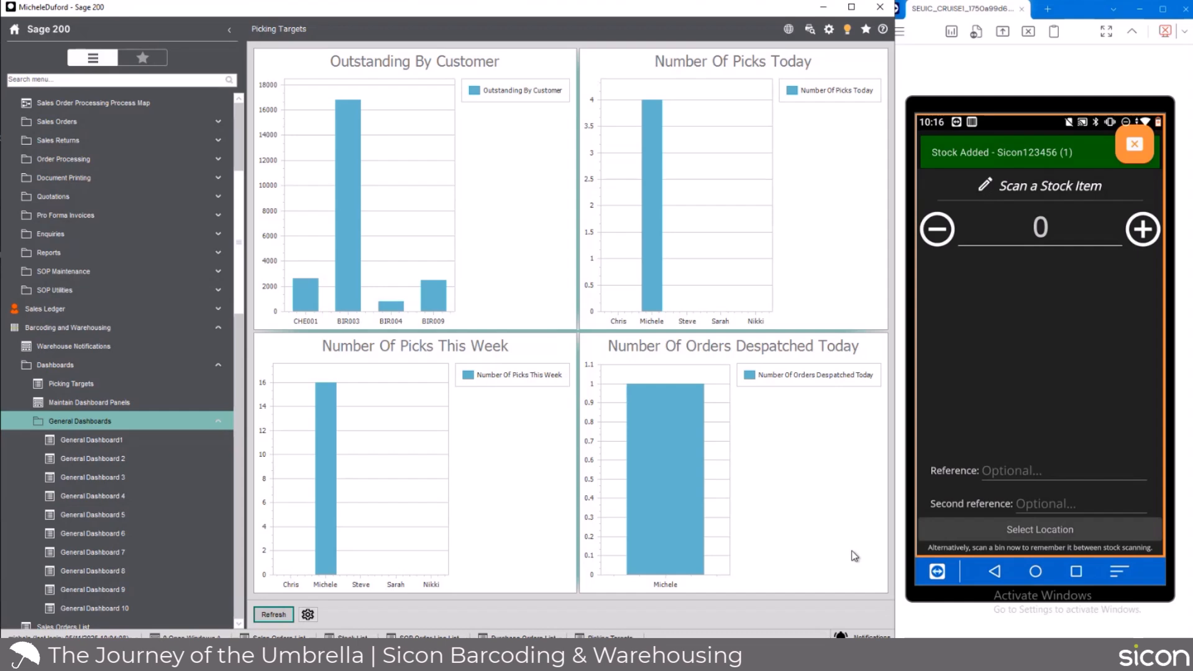
Return to the Stock List and search it for sicon.
click(352, 636)
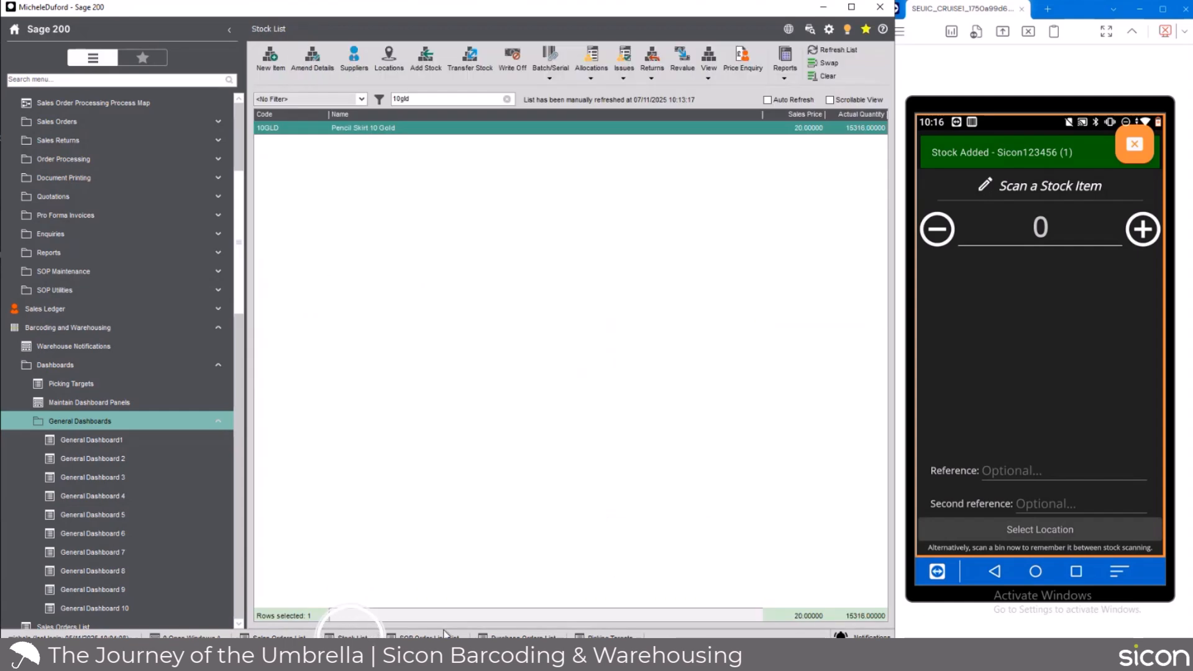
click(438, 100)
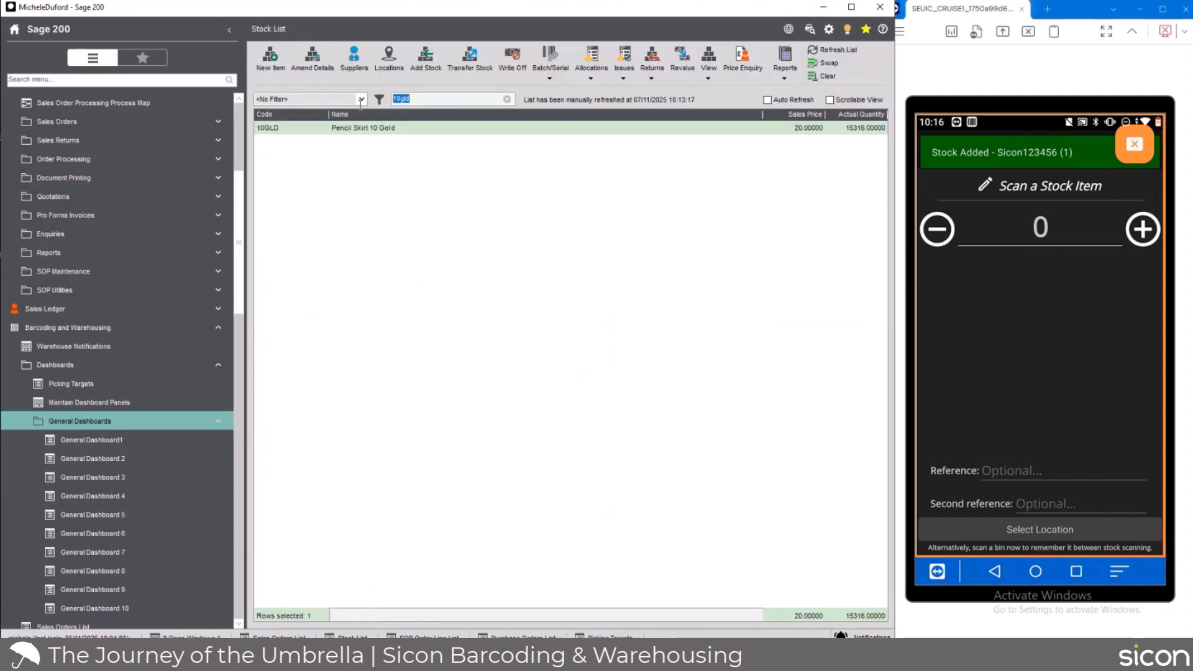
text(sicon)
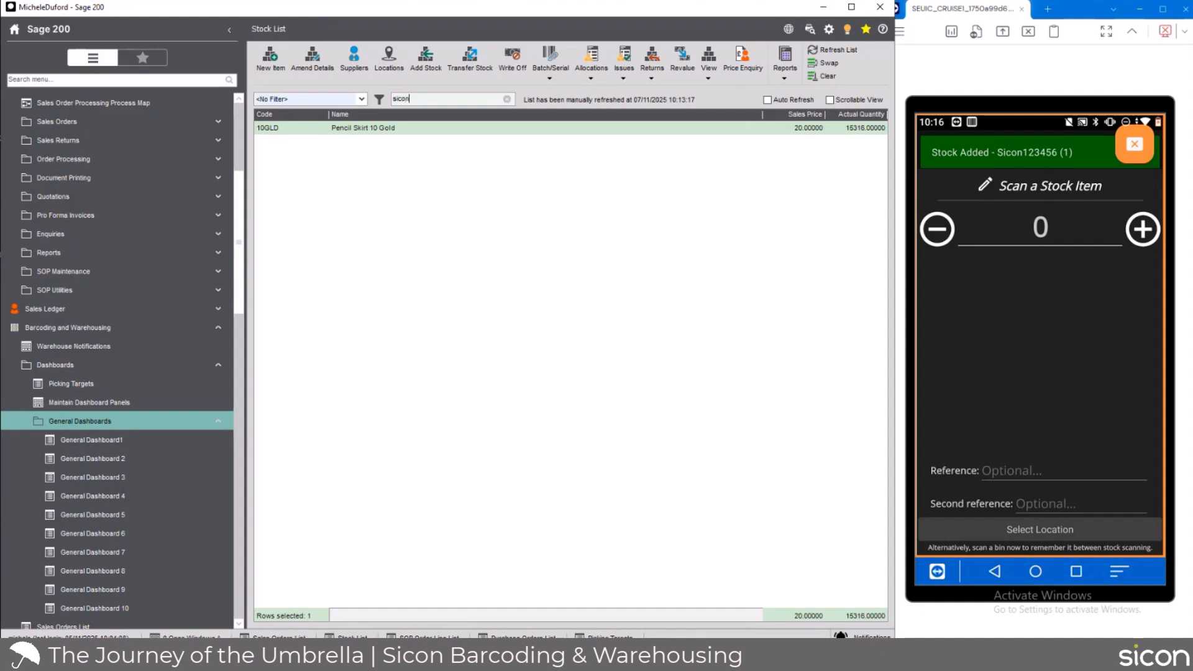
key(Return)
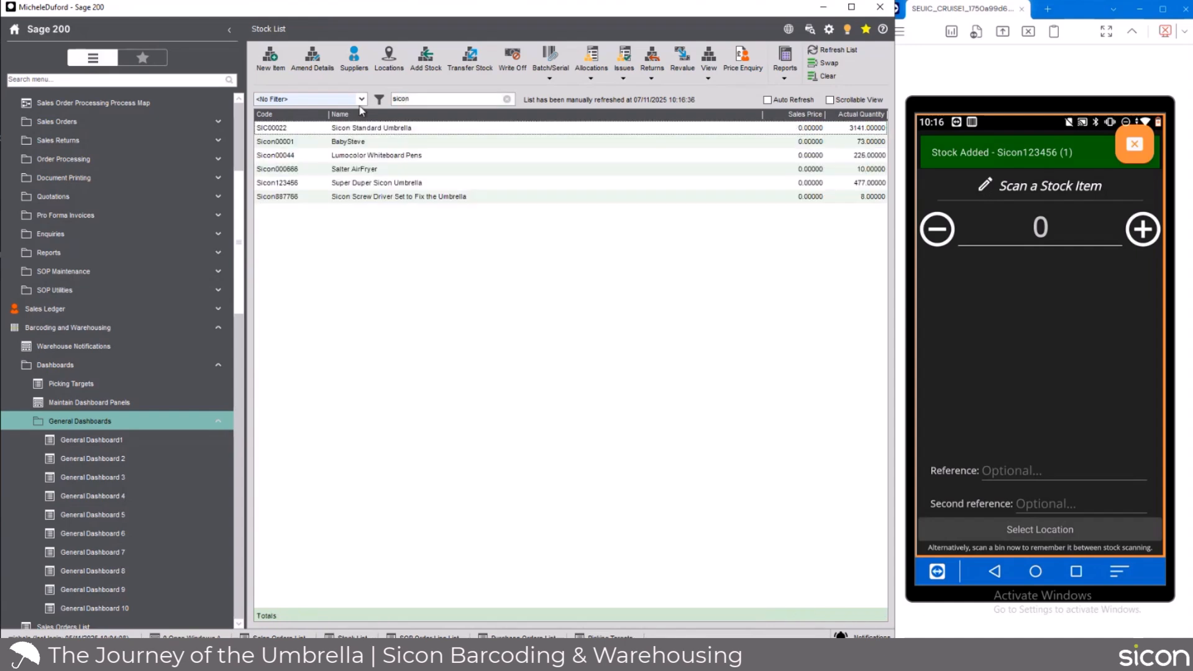
View the stock item history of Super Duper Sicon Umbrella to check its 07/11/2025 movements, and close the history.
click(386, 185)
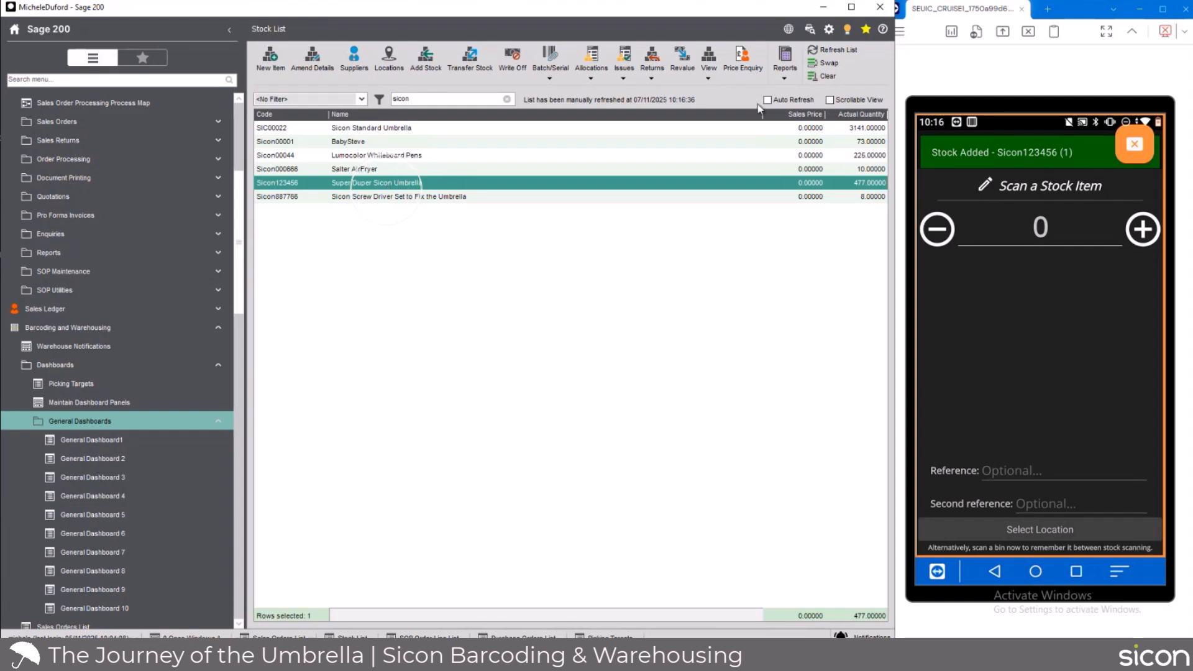
click(710, 77)
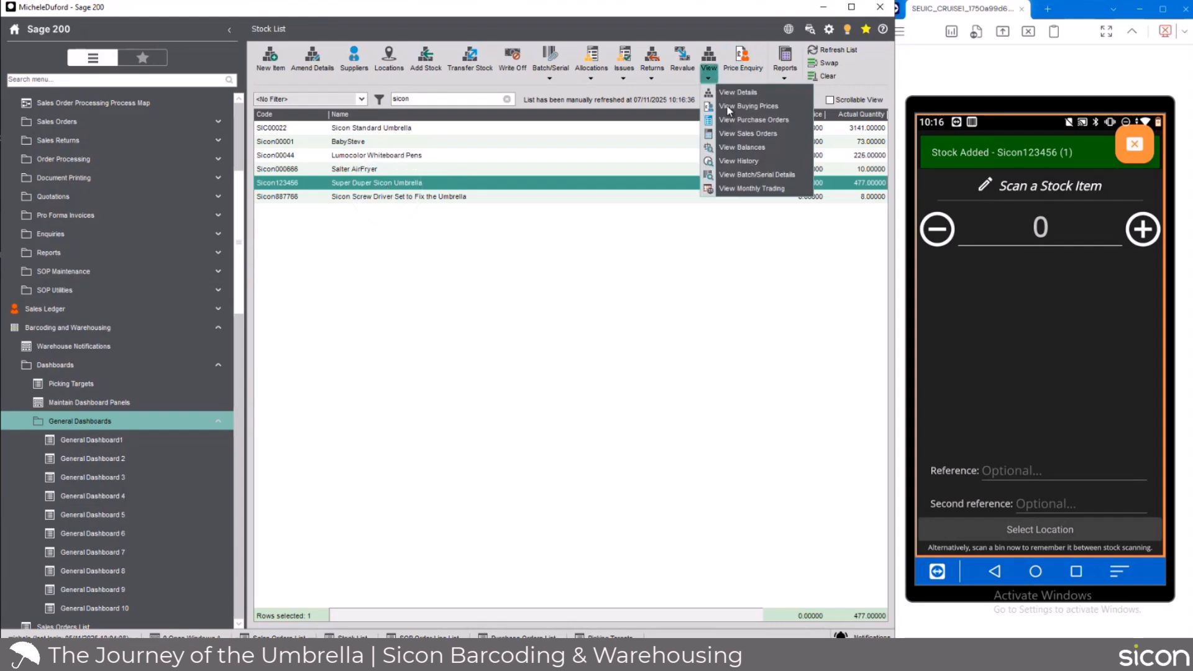
click(762, 162)
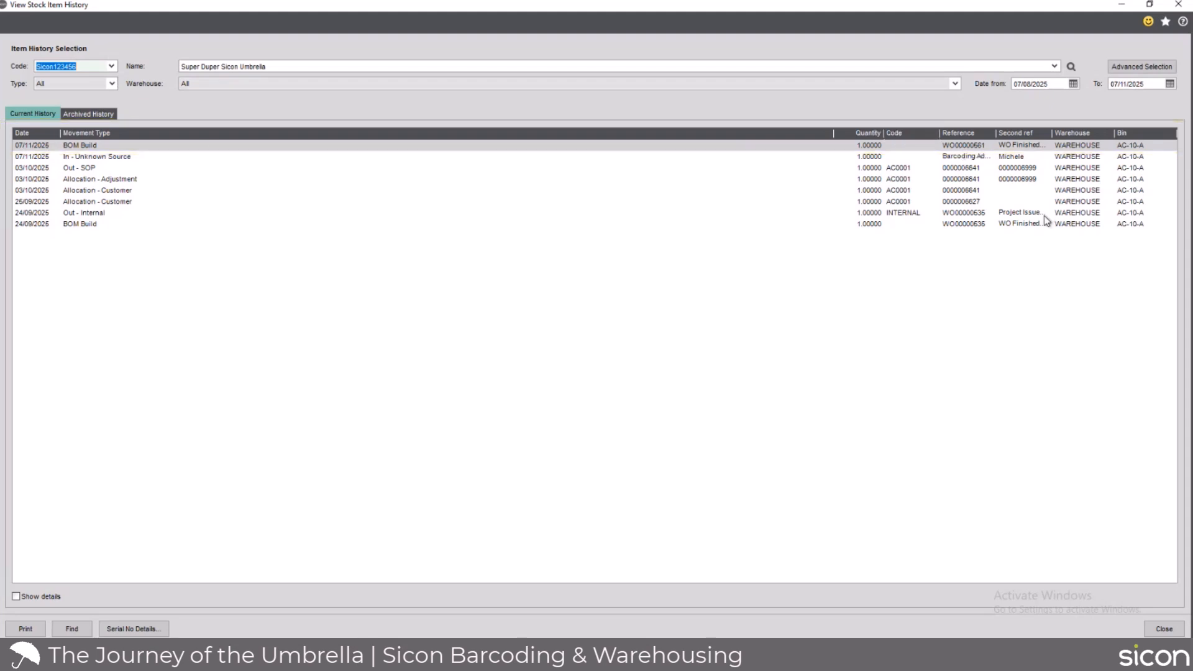
click(1170, 630)
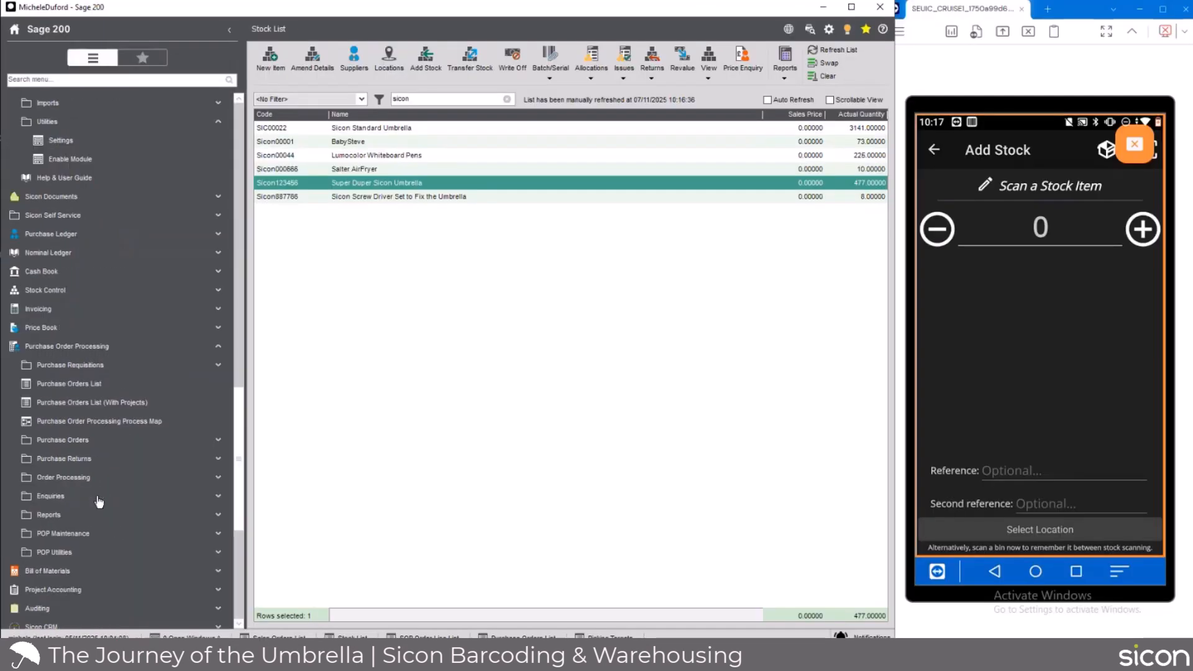
Open the Works Order List in Sicon Works Order Processing.
scroll(98, 500, down, 5)
click(98, 497)
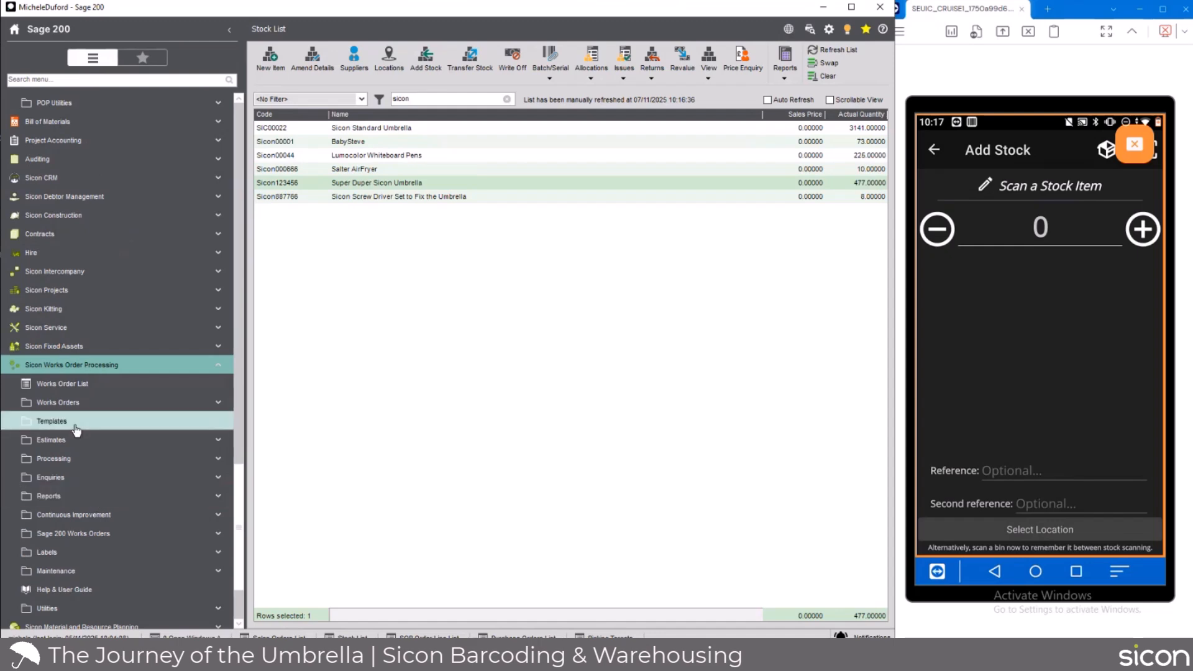
click(88, 393)
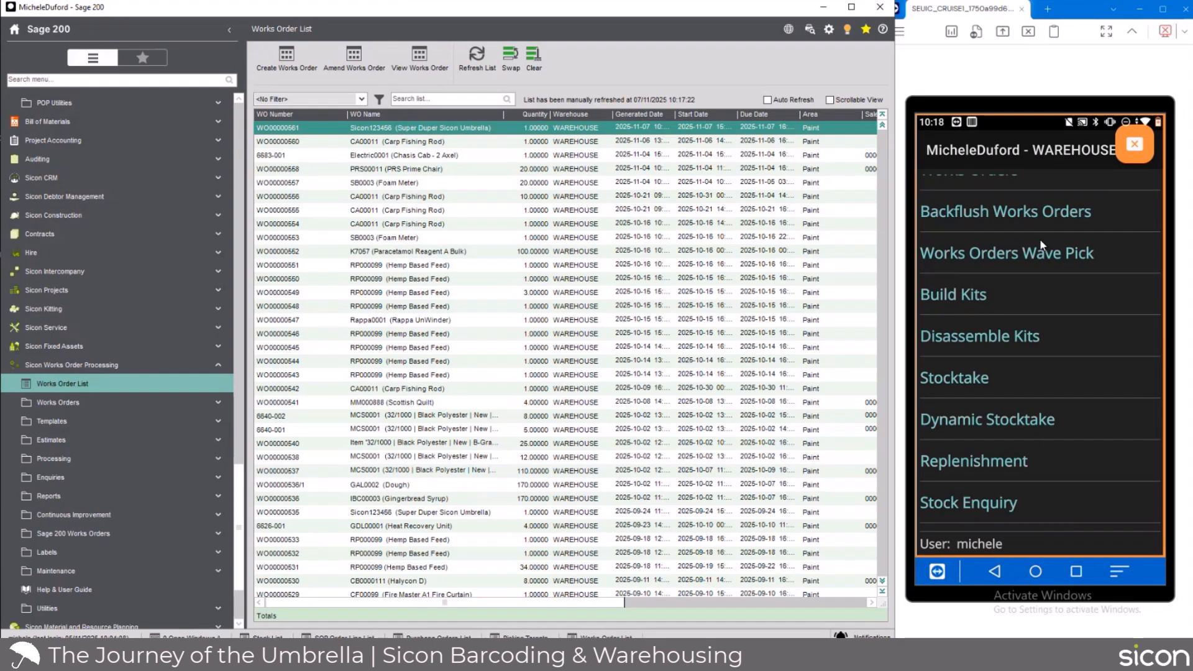
On the handheld, add a dynamic stocktake for stock item 10gld.
scroll(1042, 245, down, 3)
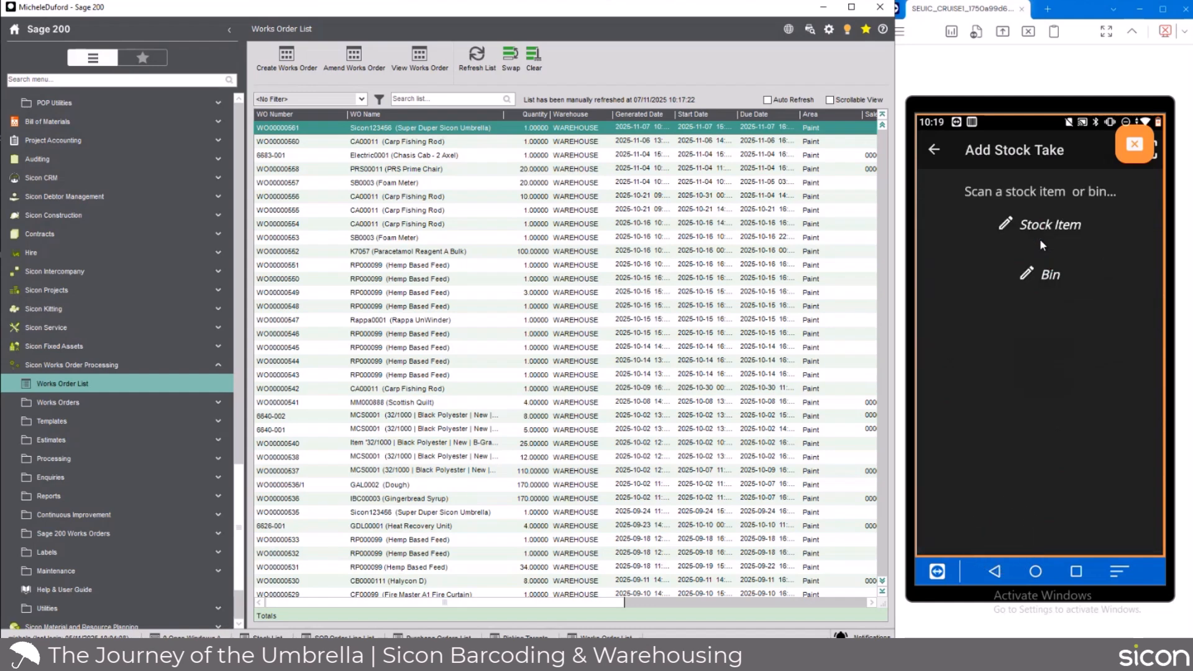
text(10gld)
key(Return)
click(1121, 377)
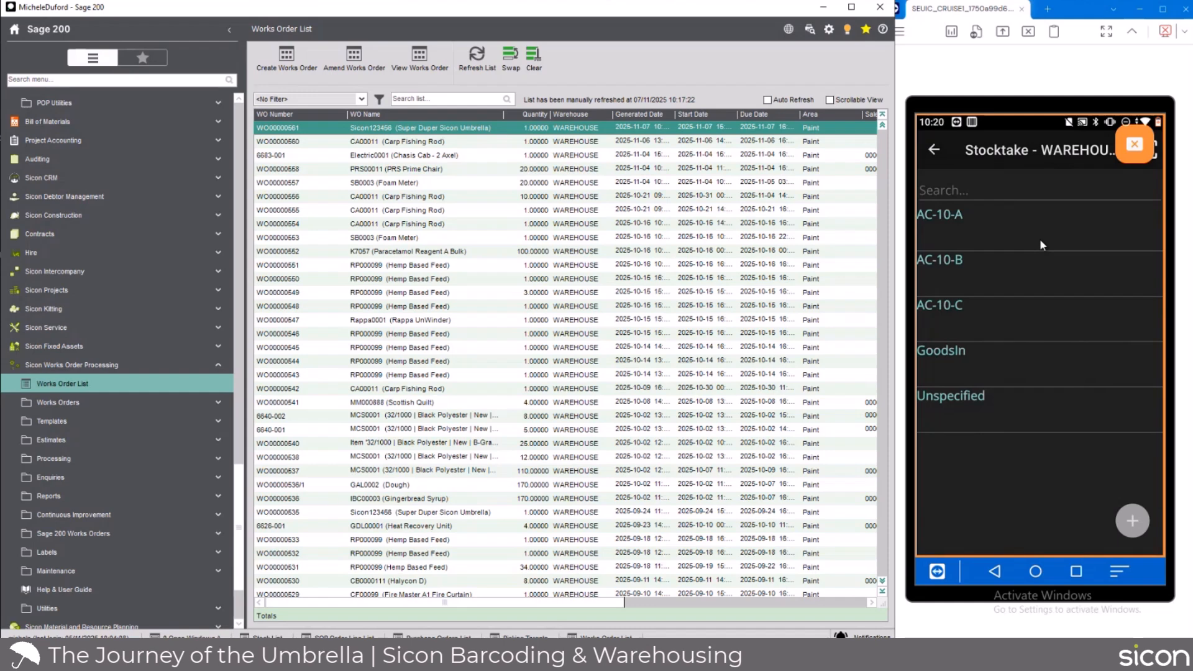
Enter the counted quantity of Pencil Skirt 10 Gold in bin AC-10-A and submit it.
click(1041, 244)
click(1040, 239)
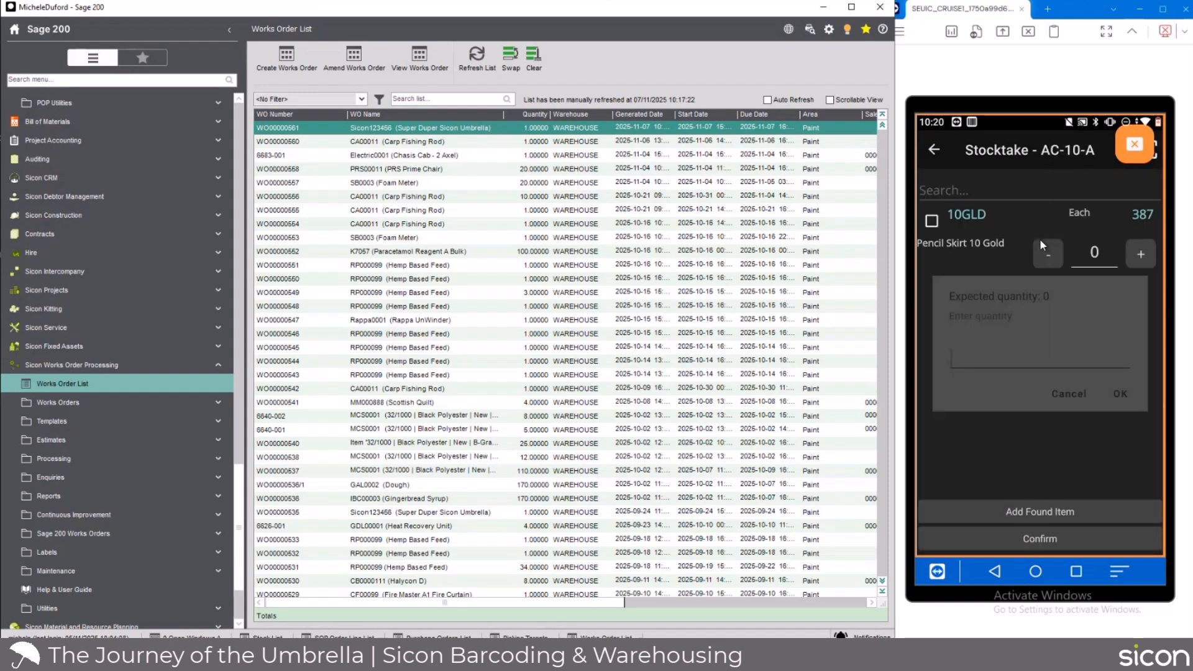
text(90)
key(Return)
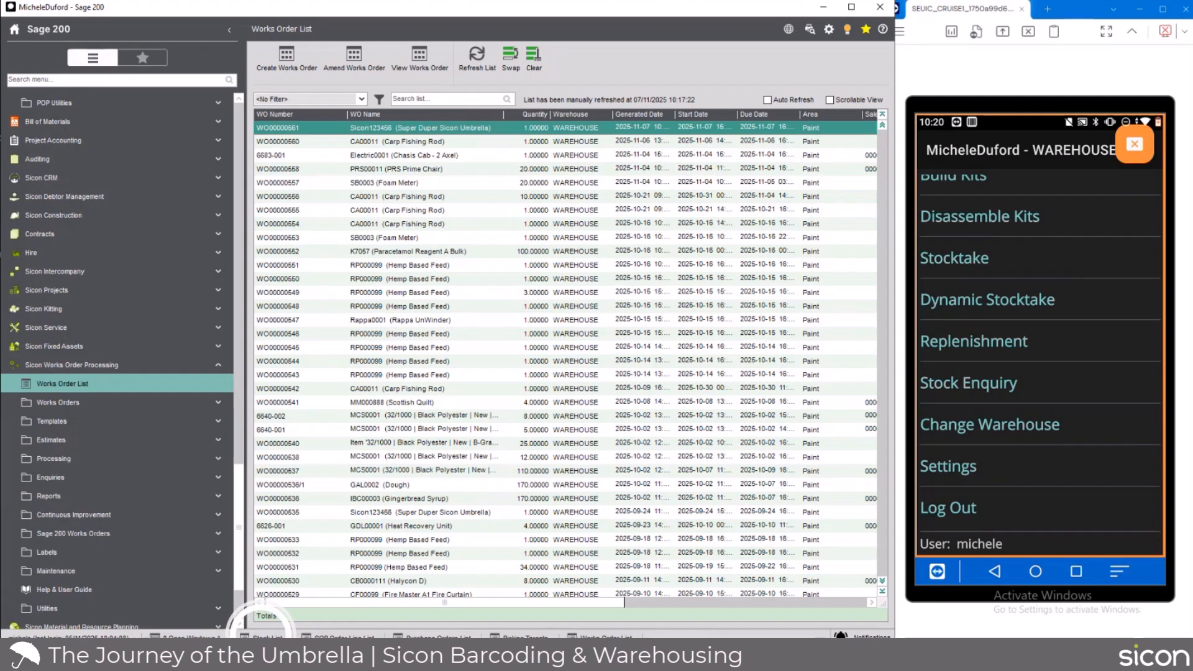
In Sage 200, return to the Stock List and search it for 10gld.
click(267, 638)
drag(417, 100, 371, 114)
text(10gld)
key(Return)
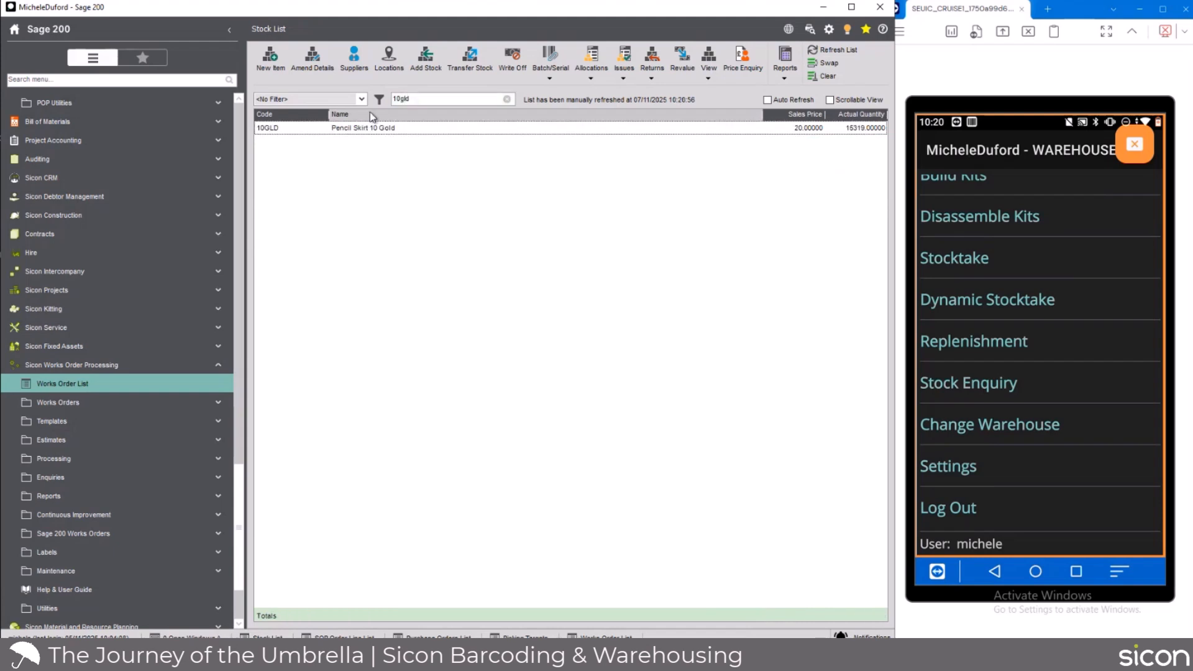
View the stock item history of Pencil Skirt 10 Gold to check the dynamic stocktake movement, and close the history.
click(330, 129)
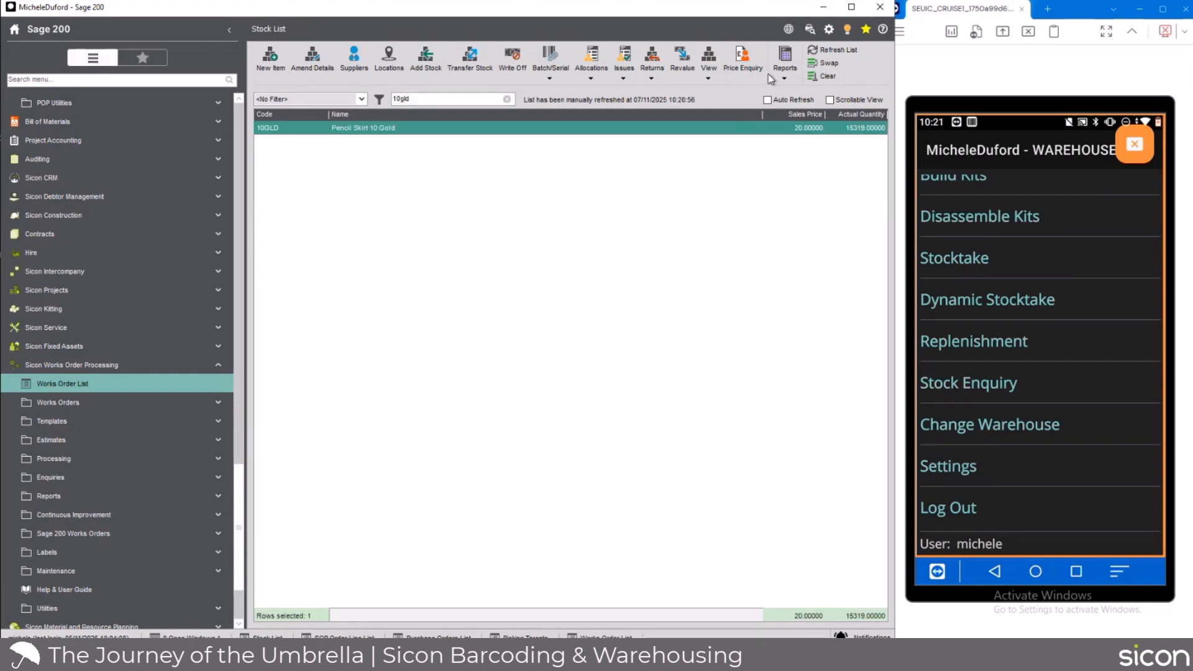
click(709, 74)
click(738, 161)
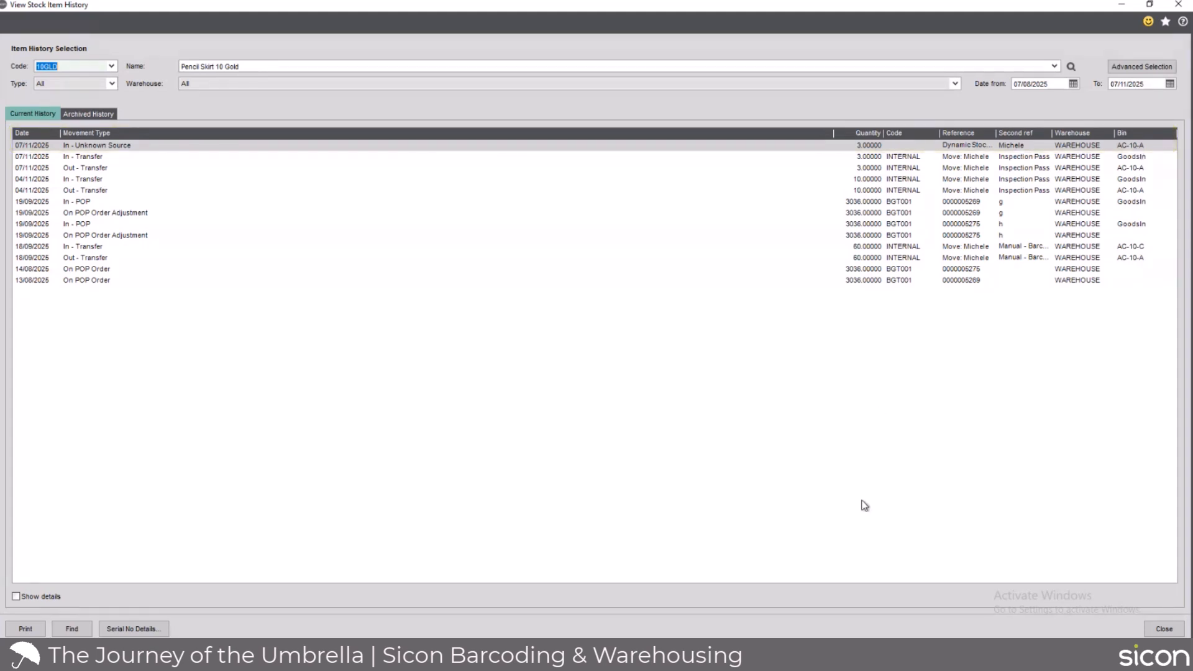
click(1164, 629)
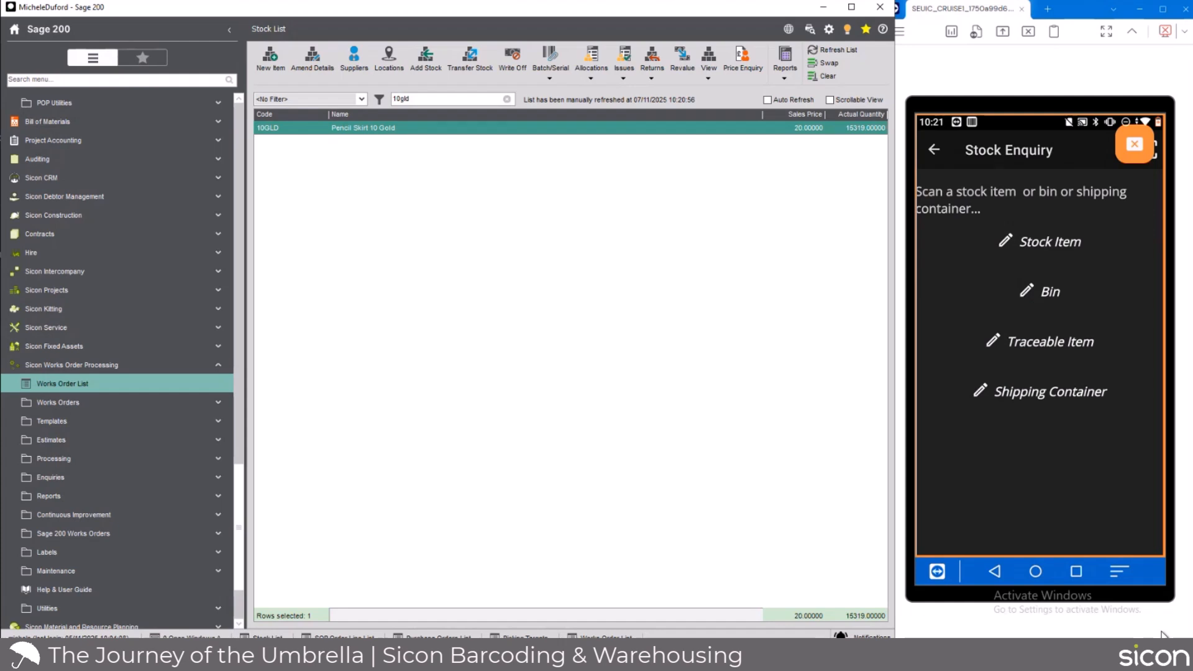
On the handheld, run a stock enquiry for item ACS/KETTLE and view its bins and on-order details.
click(1049, 241)
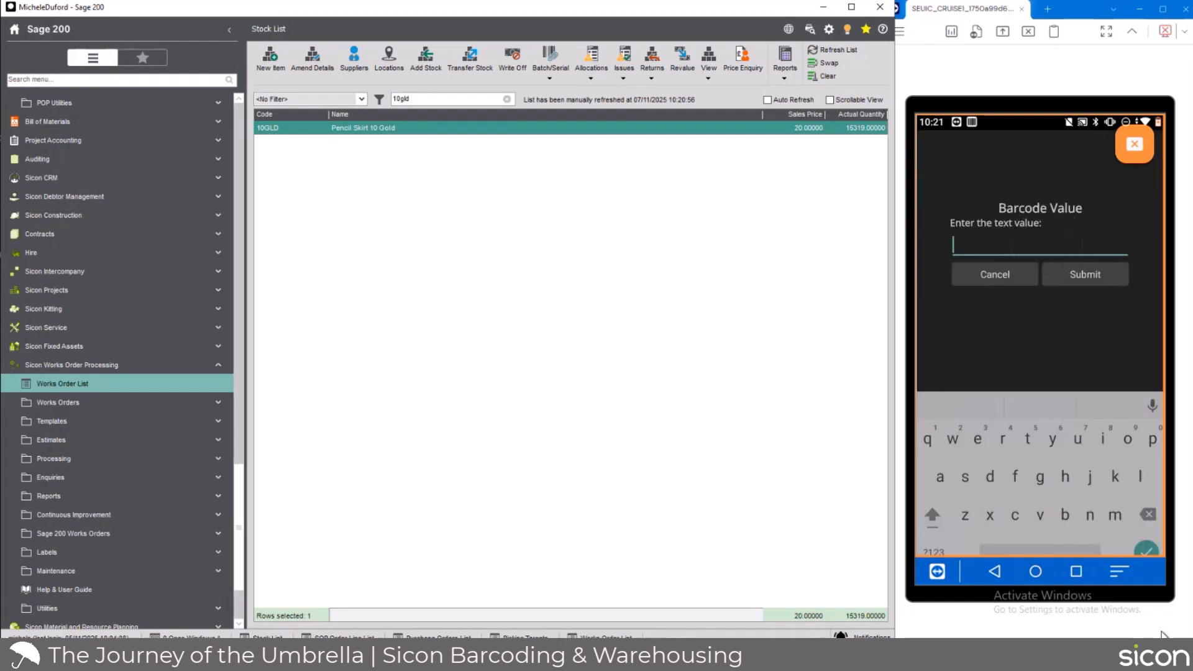
text(ACS/k)
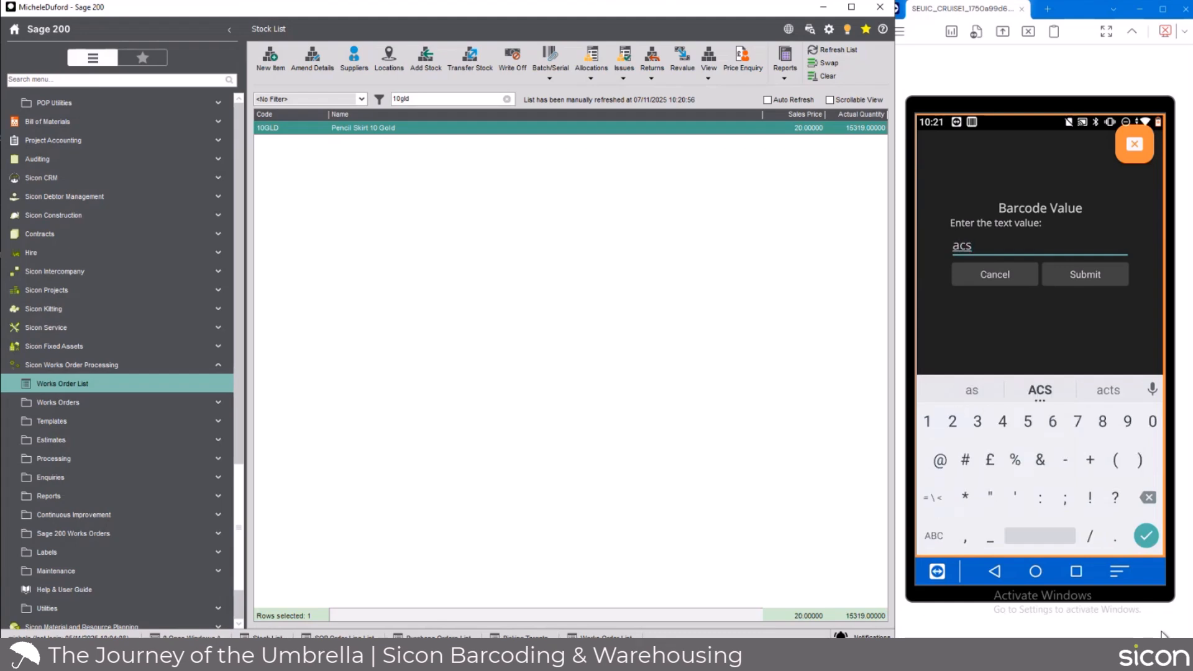
click(1085, 274)
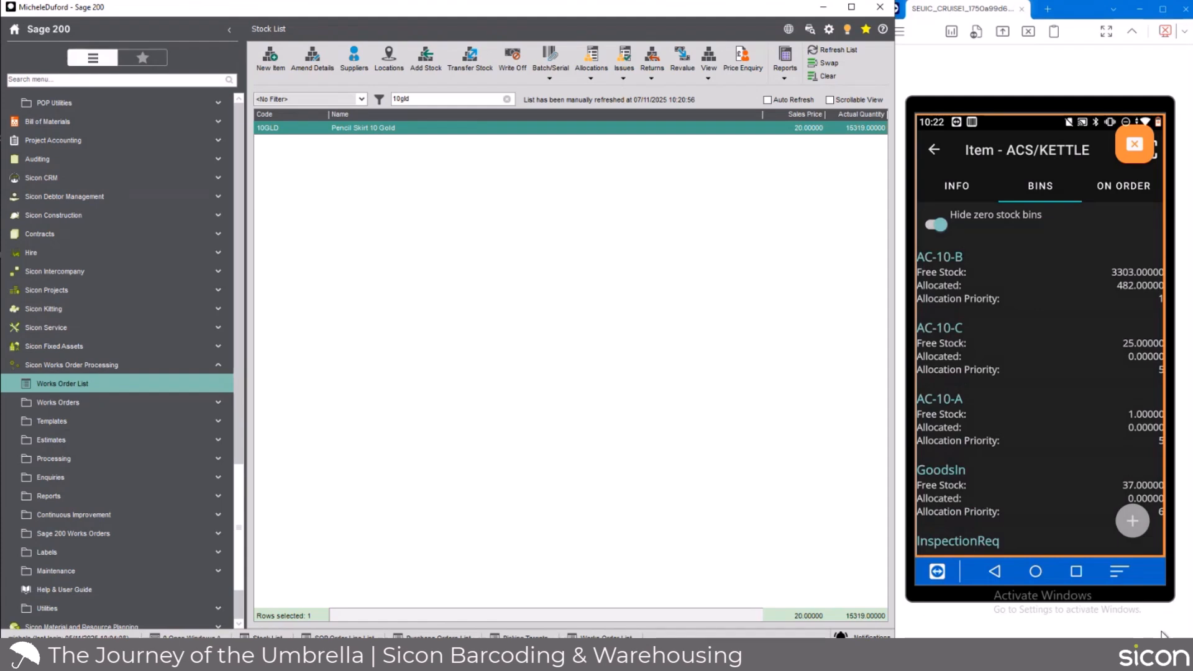
click(1122, 186)
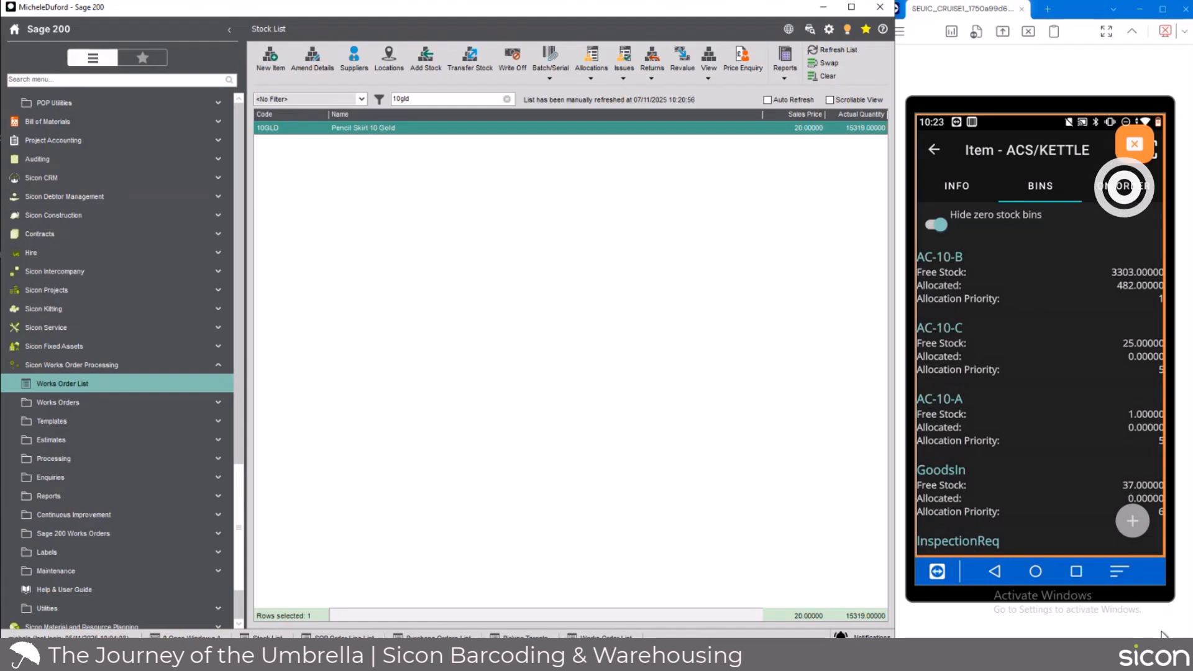